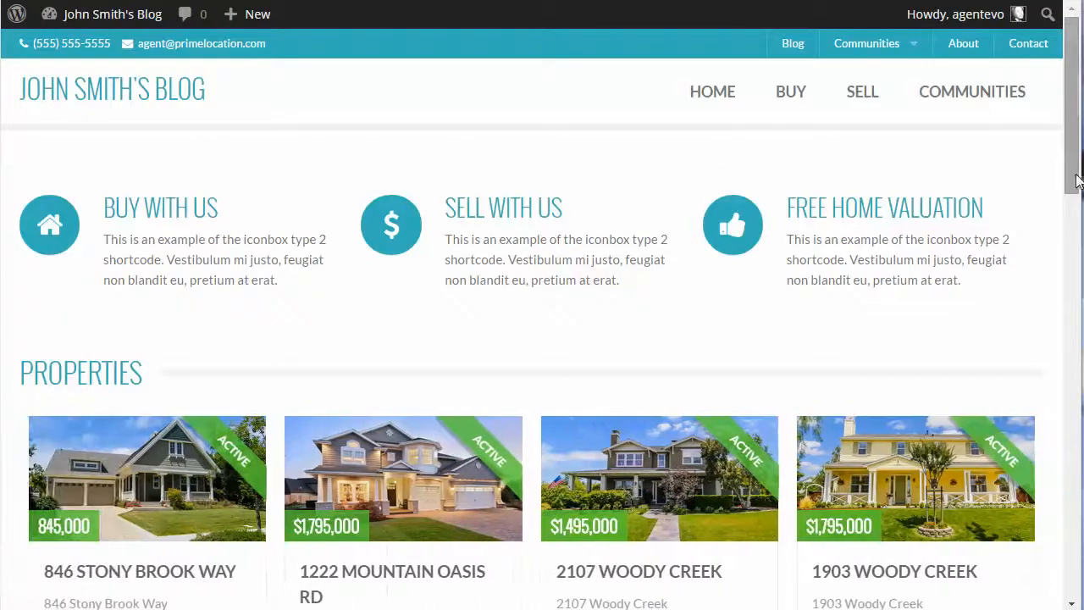
Add a Text widget to the Home Lead widget area of the WordPress site
left_click_drag(1074, 174, 1065, 113)
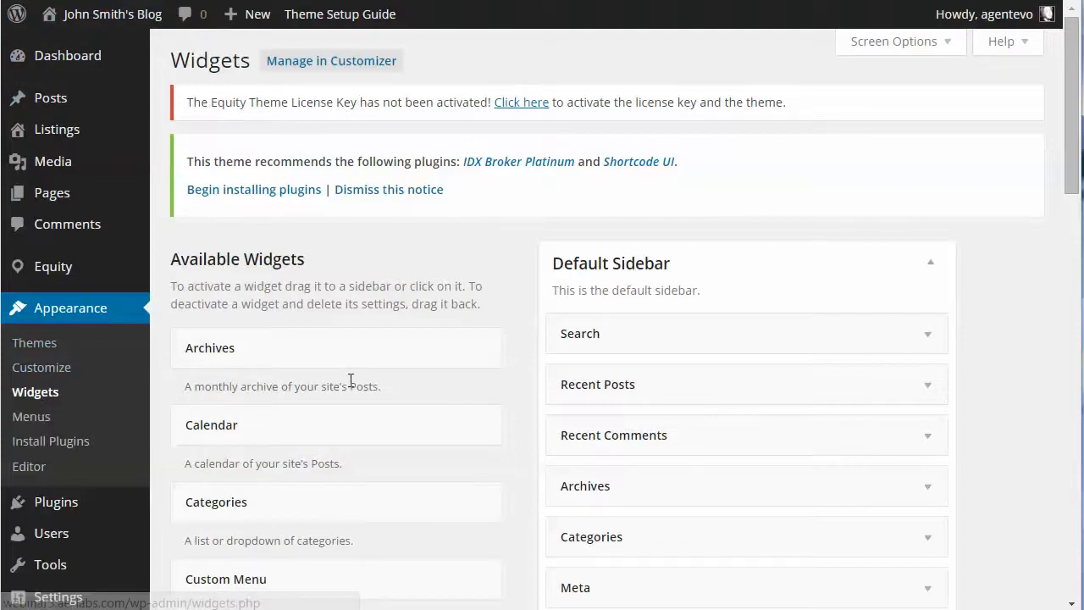
scroll(974, 264, "down", 1)
scroll(974, 264, "down", 1)
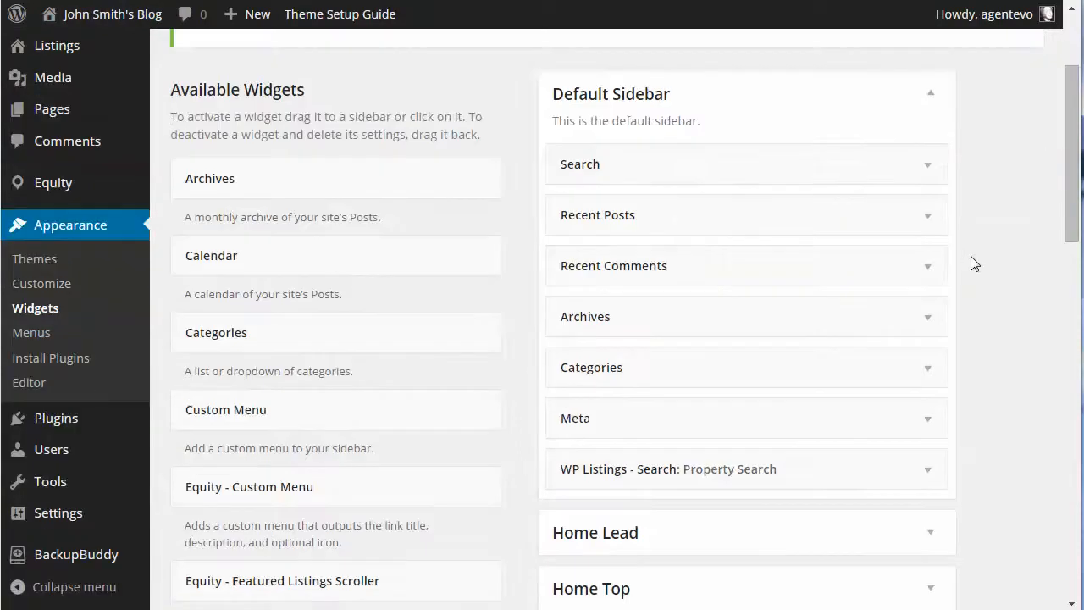
left_click(932, 96)
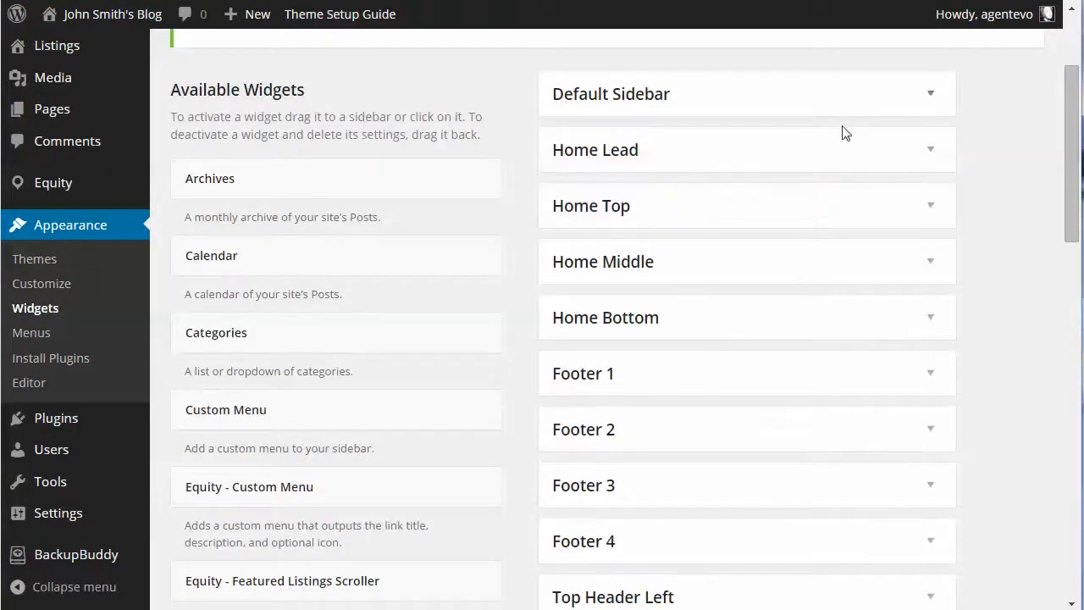
left_click(932, 155)
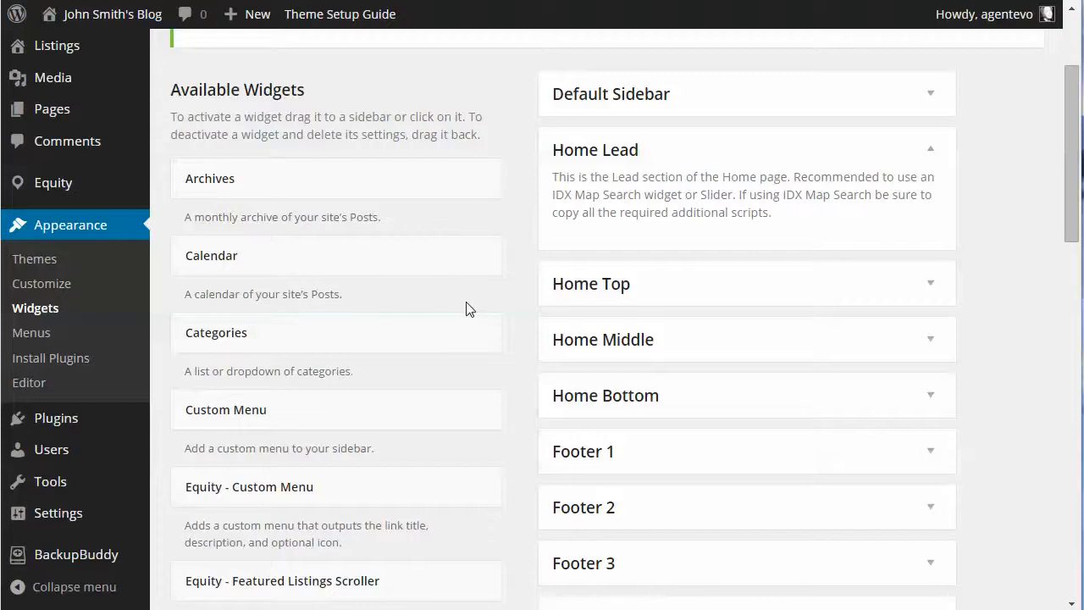
scroll(470, 309, "down", 13)
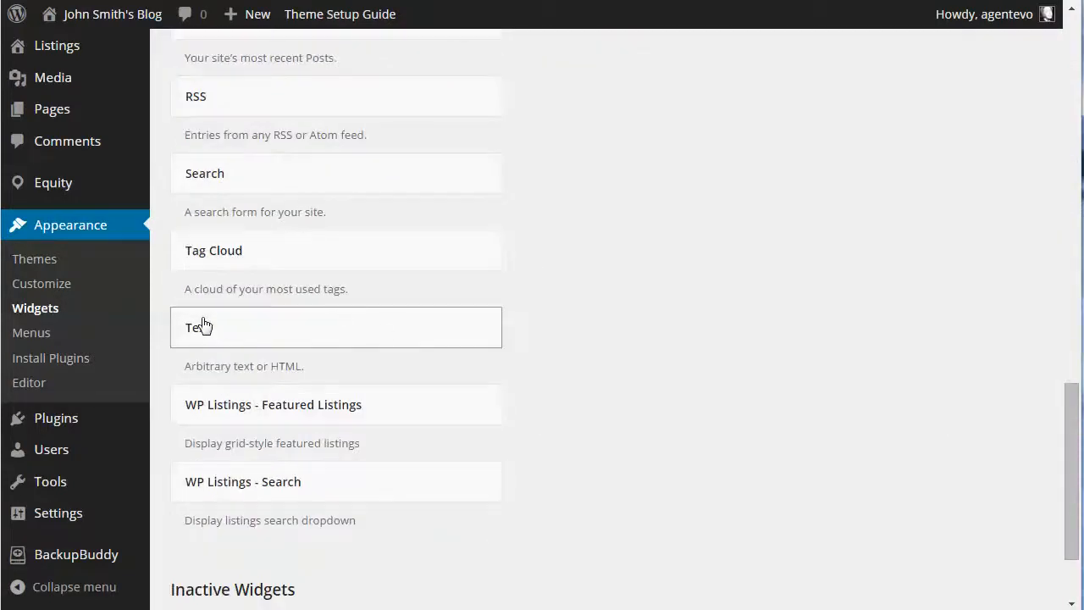
left_click_drag(201, 320, 624, 175)
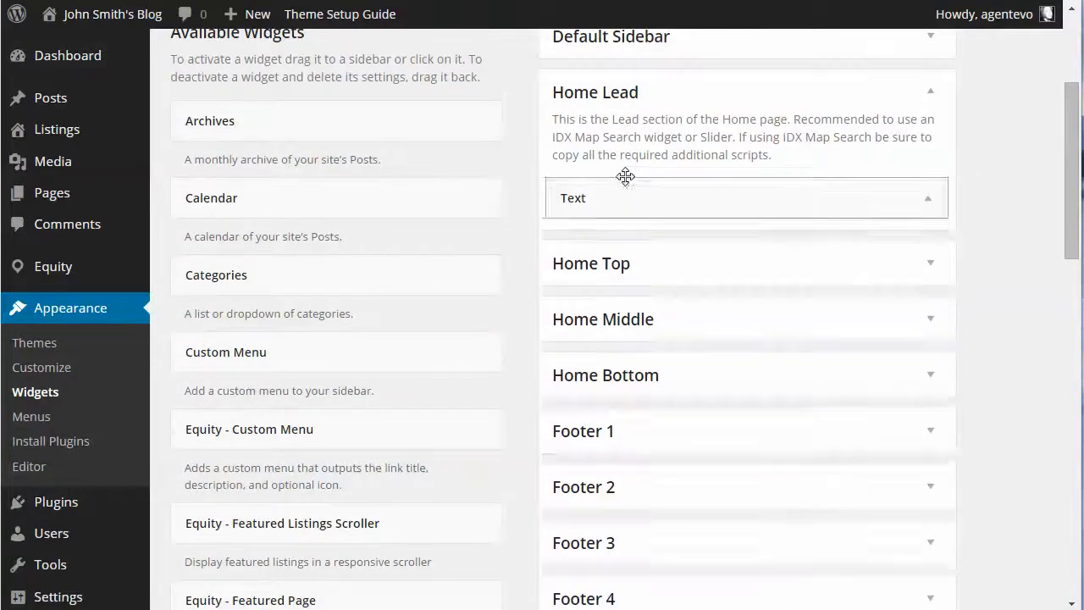
scroll(852, 297, "down", 2)
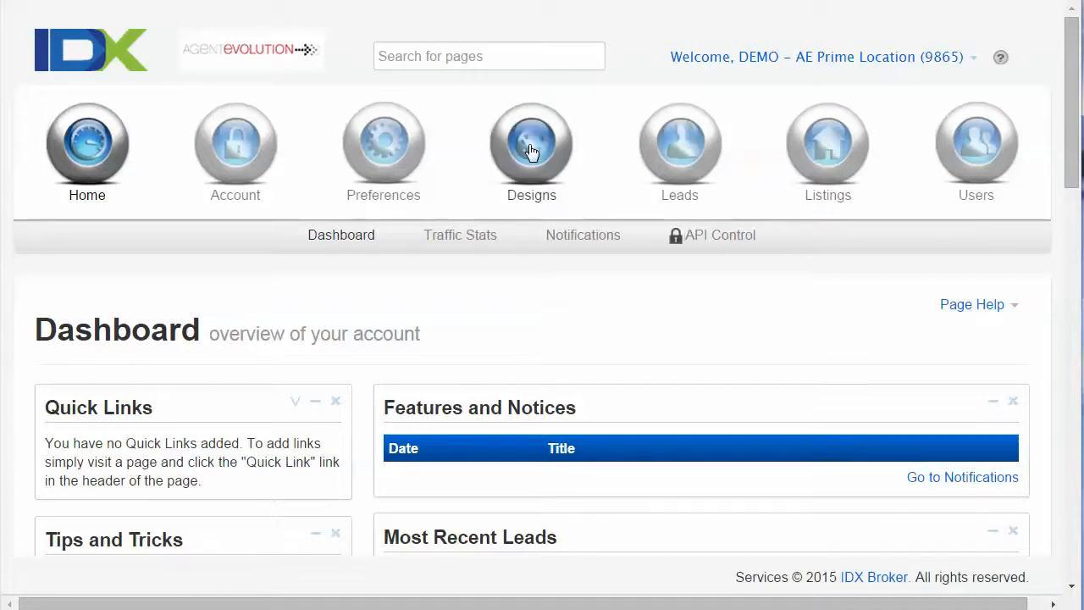
Switch to IDX Broker and start creating a new widget of the Map Search type
mouse_move(531, 149)
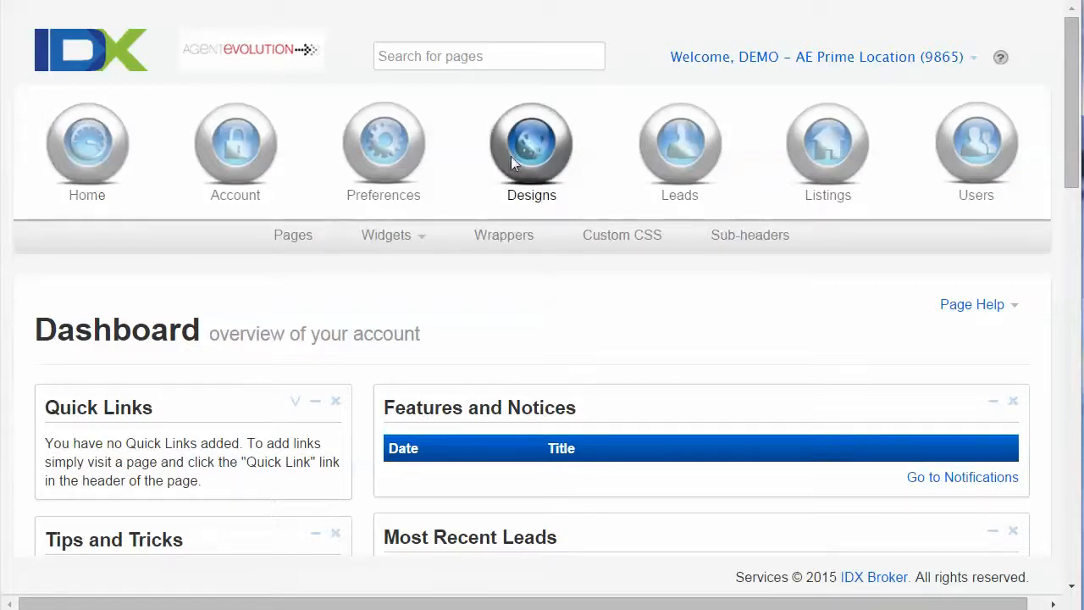
mouse_move(392, 239)
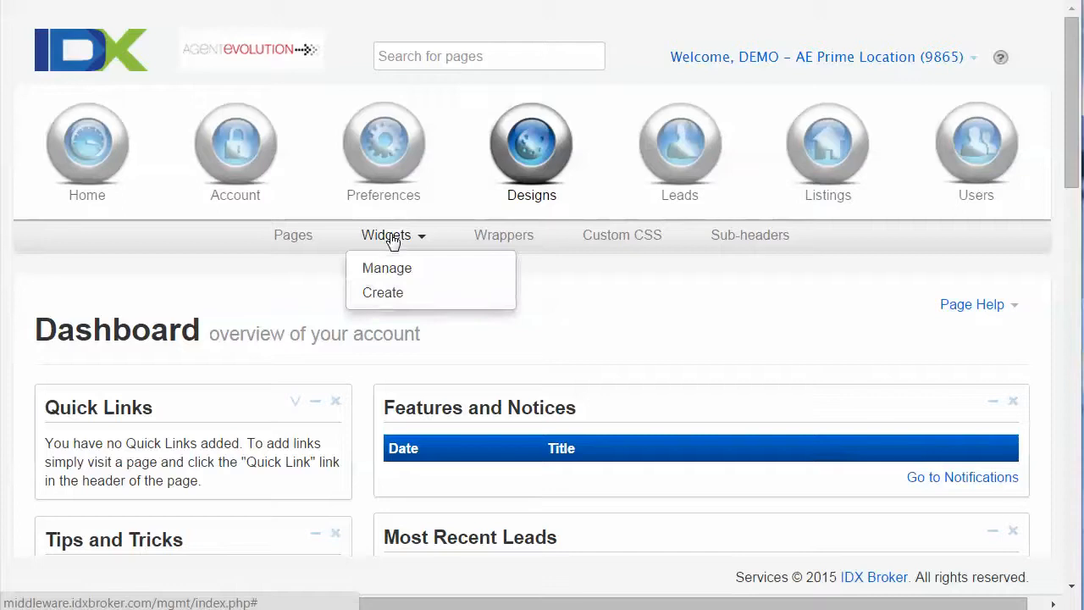
left_click(383, 293)
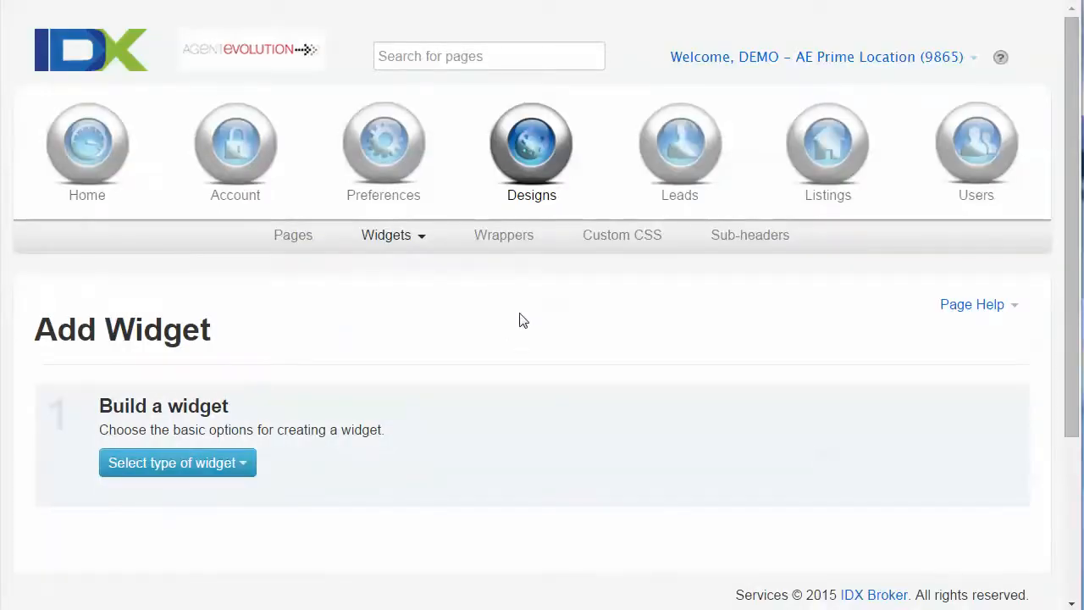
scroll(505, 327, "down", 2)
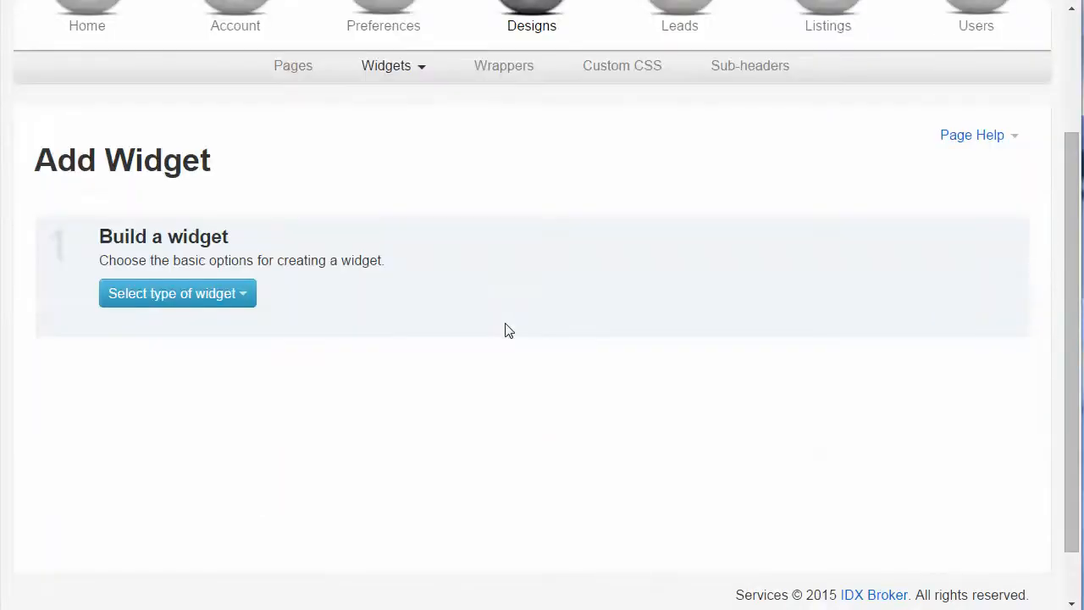
left_click(211, 299)
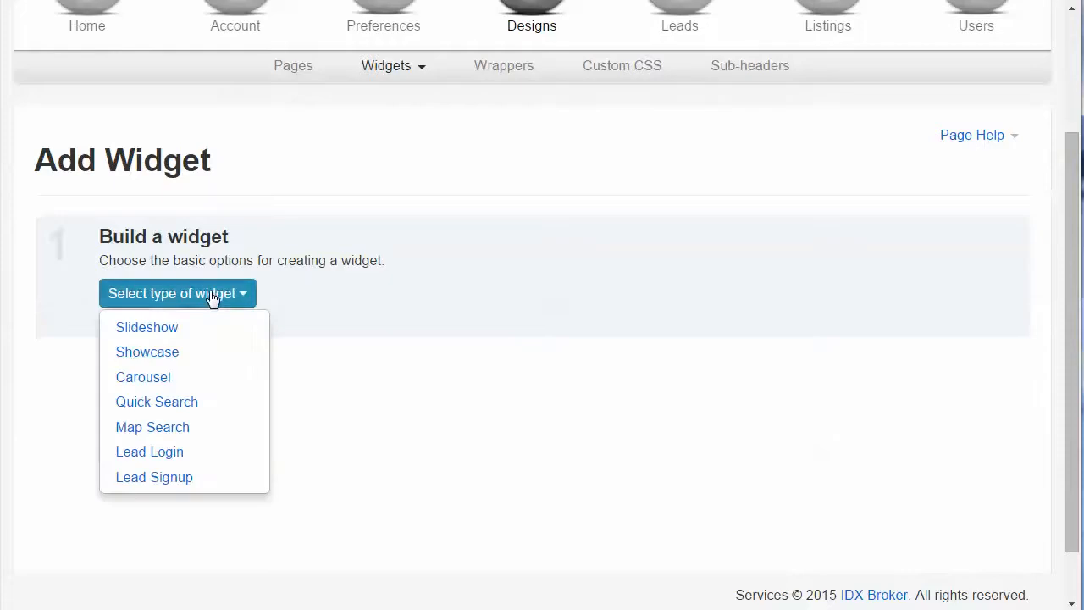
left_click(181, 428)
Name the map widget "Home Page Map" and choose Single Family as its default property type
scroll(584, 375, "down", 2)
scroll(590, 375, "down", 1)
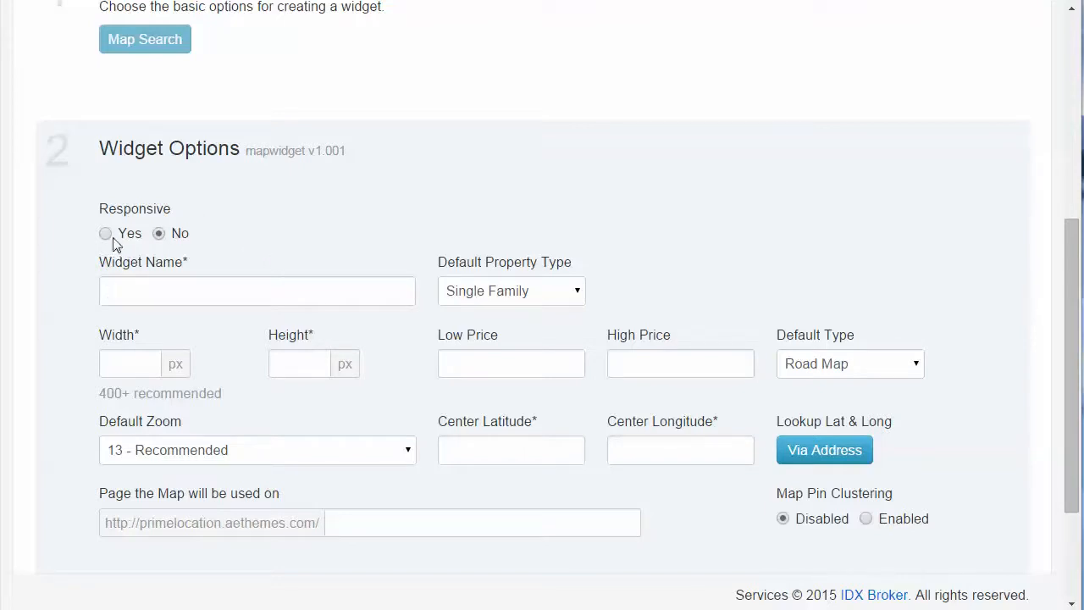
left_click(105, 288)
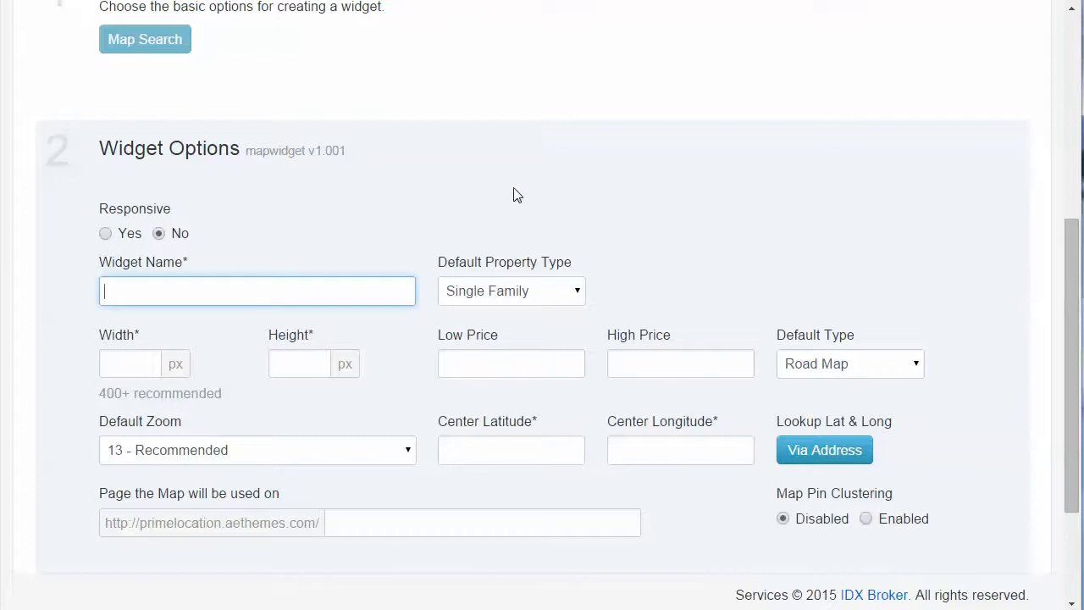
type("Home Page Map")
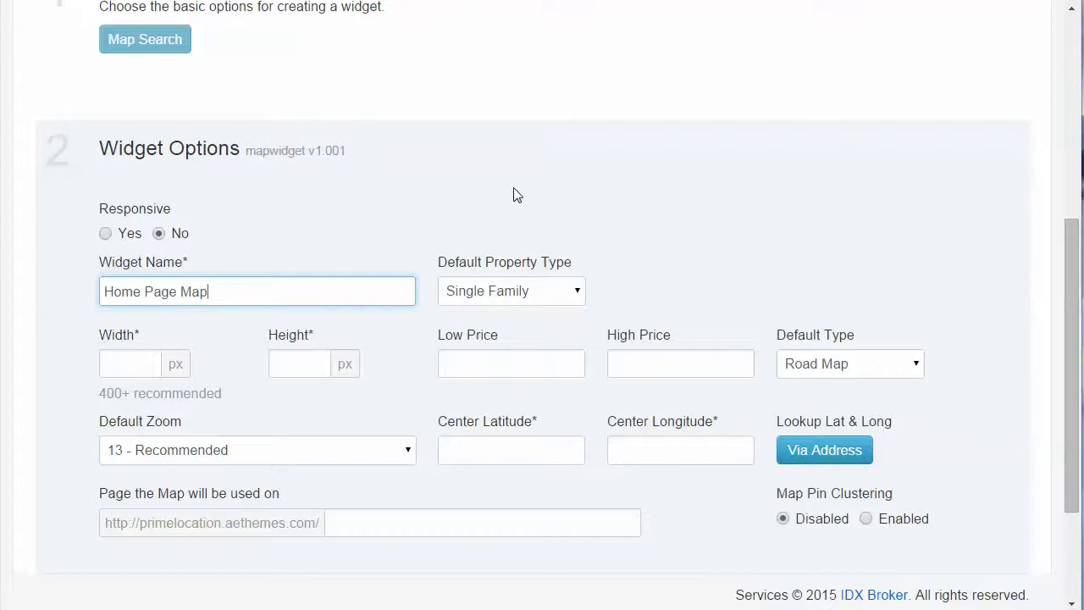
left_click(494, 291)
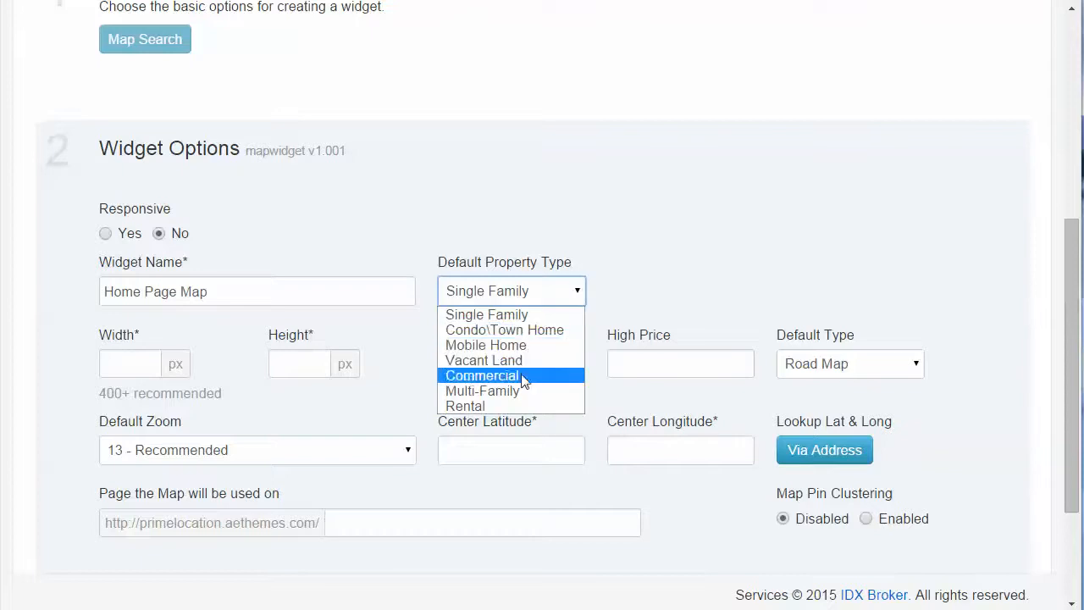
left_click(513, 314)
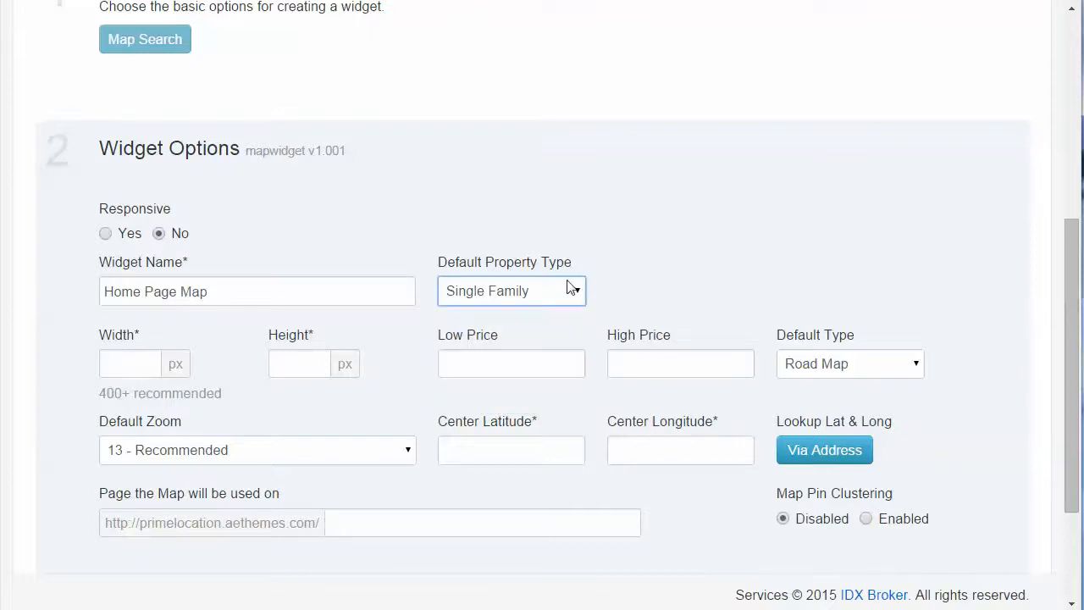
Set the map widget's width to 1140 px and its height to 400 px
left_click(114, 363)
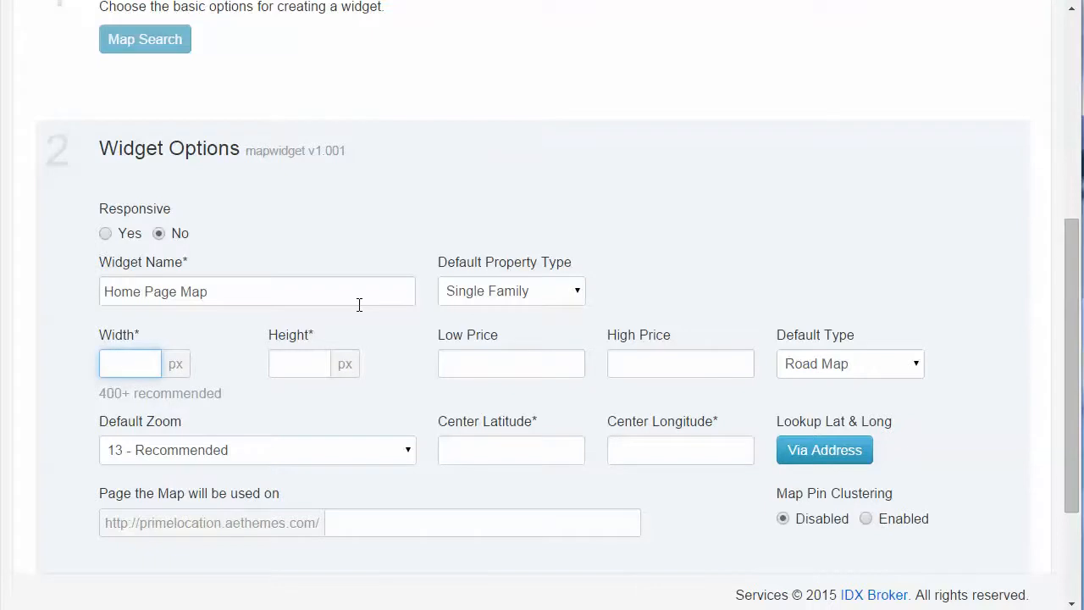
type("1140")
left_click(287, 365)
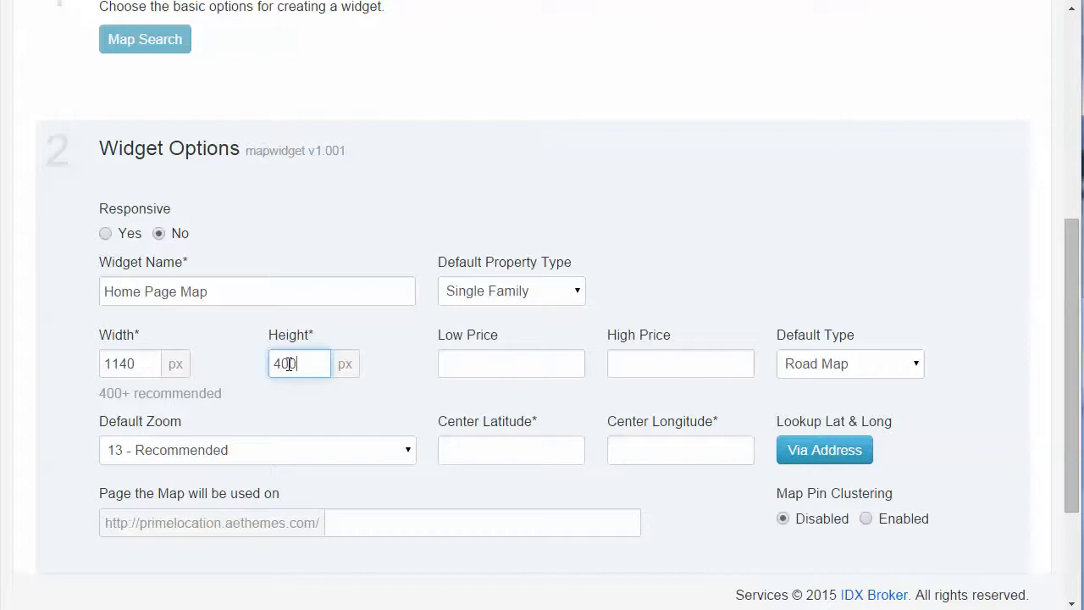
type("400")
Choose Road Map as the map widget's default type
left_click(638, 365)
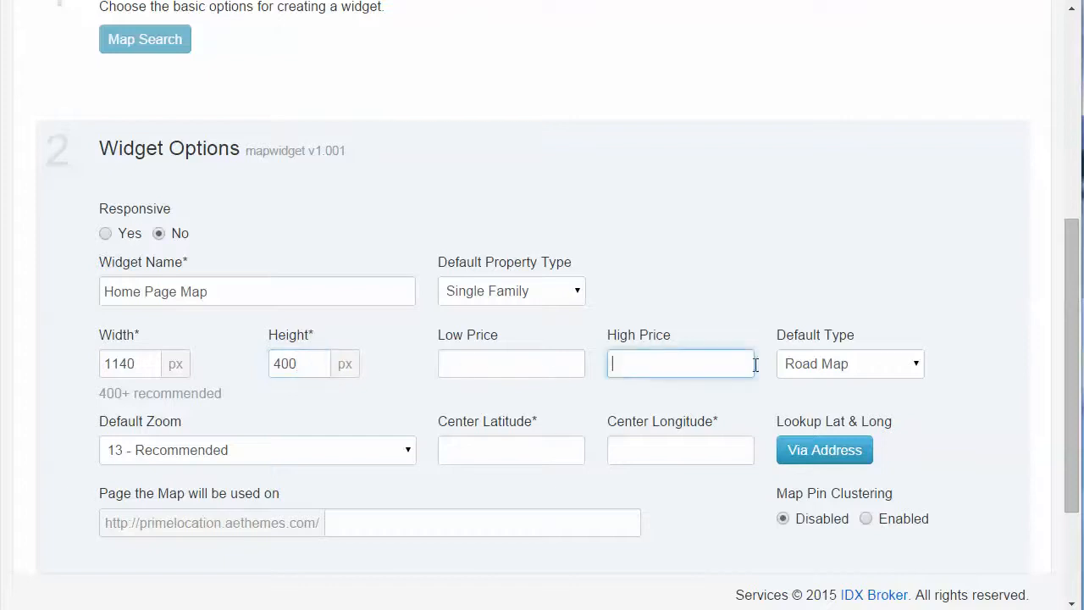
left_click(871, 367)
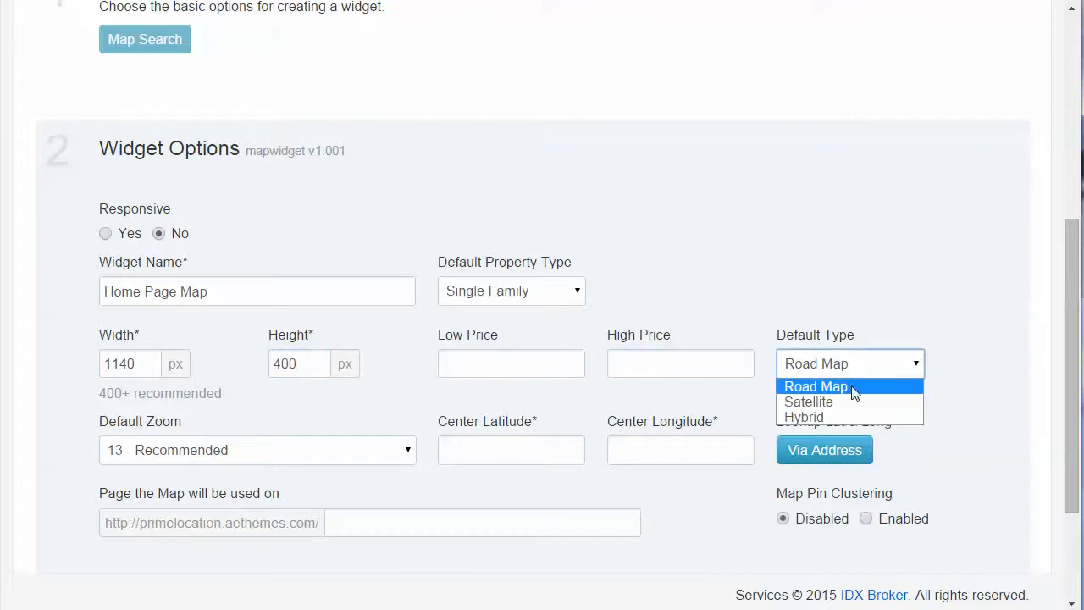
left_click(854, 392)
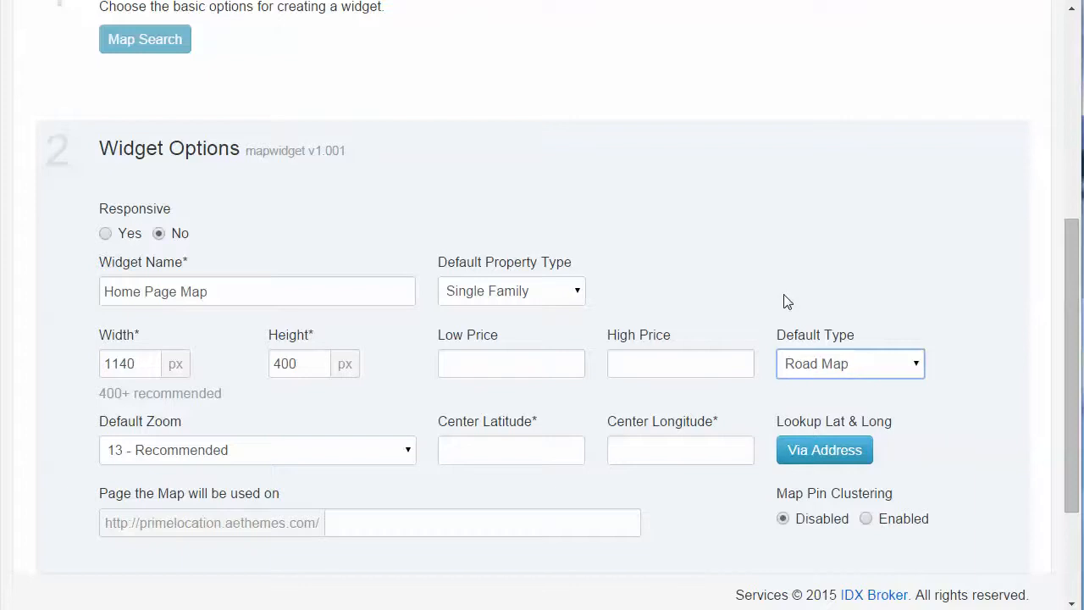
left_click(847, 363)
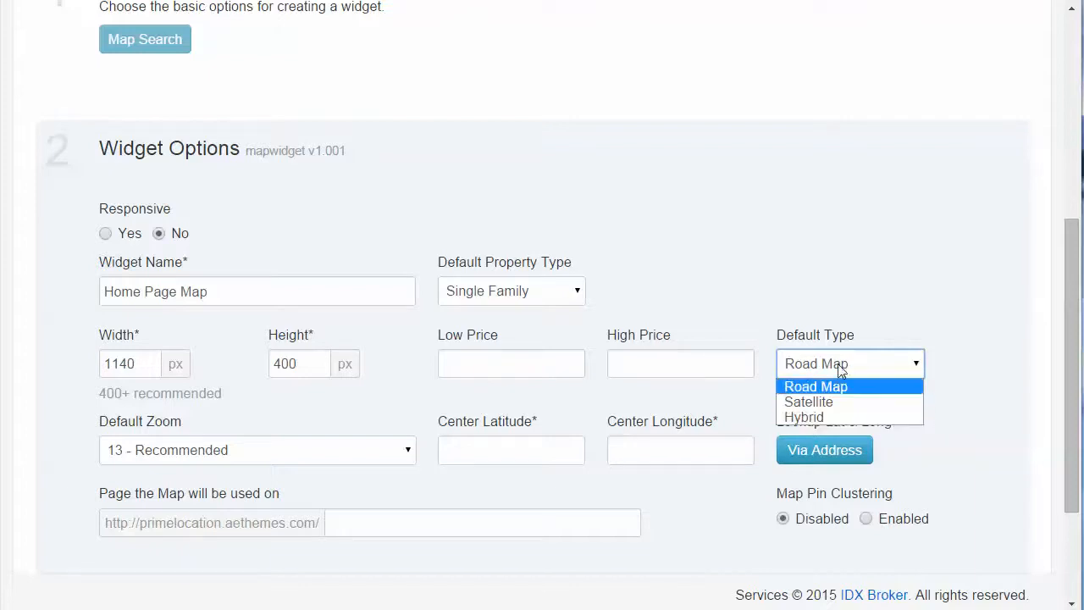
left_click(939, 312)
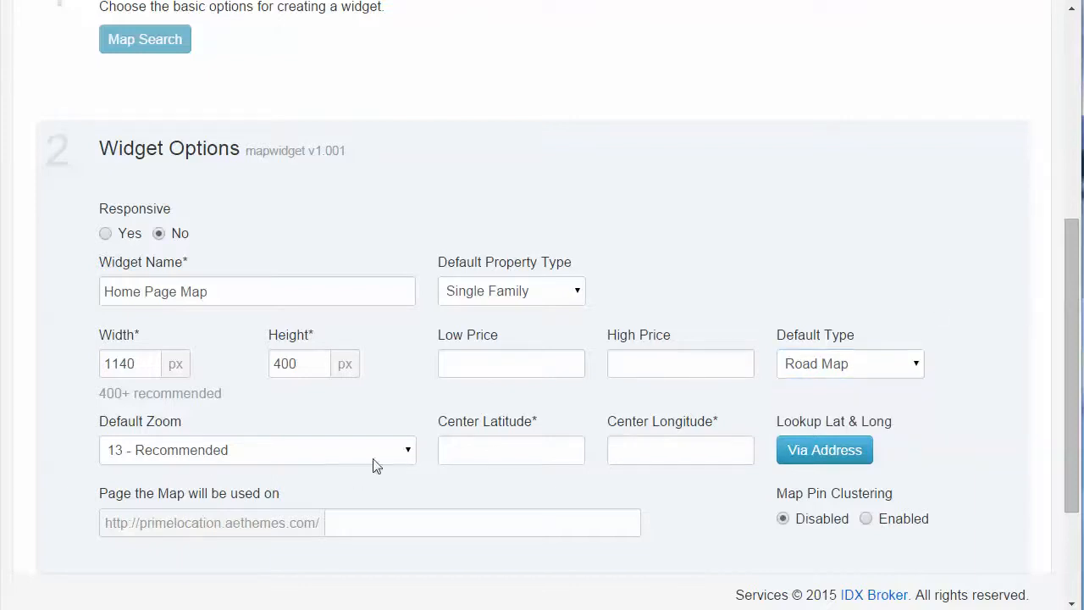
Open the latitude and longitude lookup via address, and select the street address in the Notepad notes
scroll(493, 456, "down", 2)
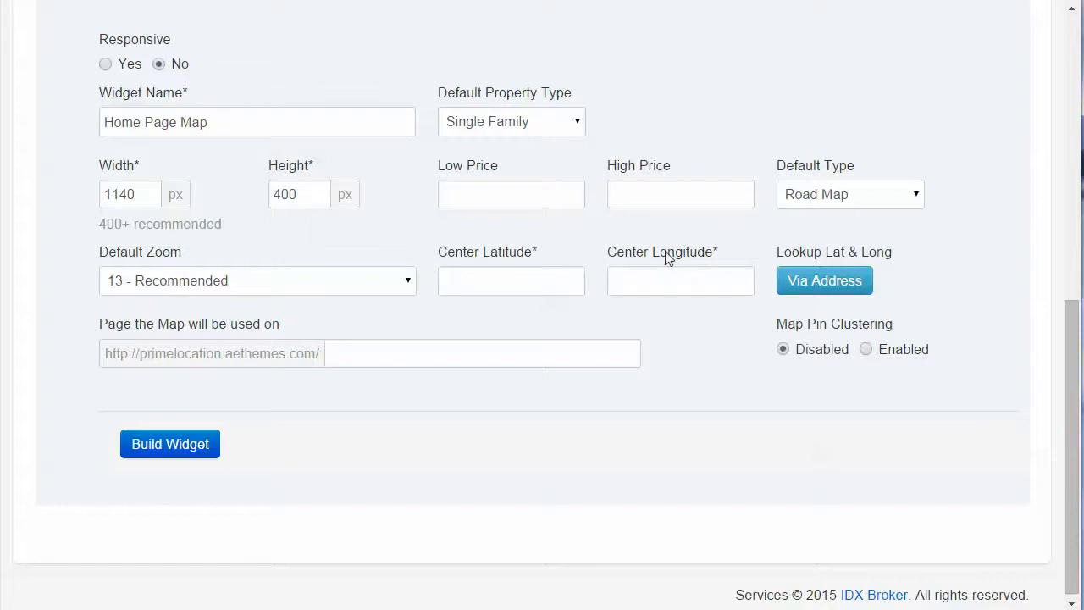
left_click(831, 283)
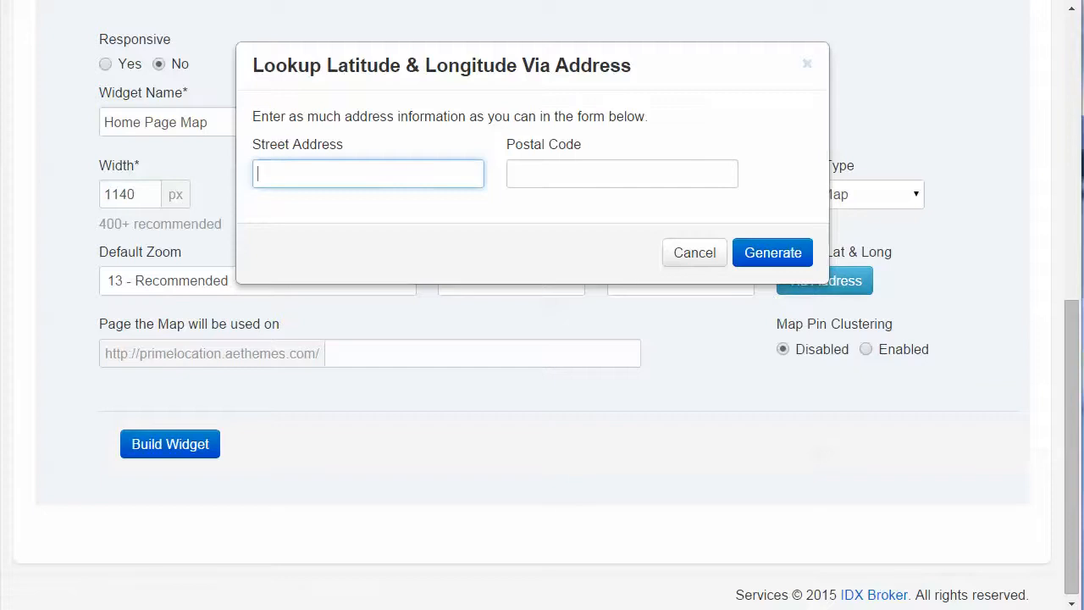
key("alt+Tab")
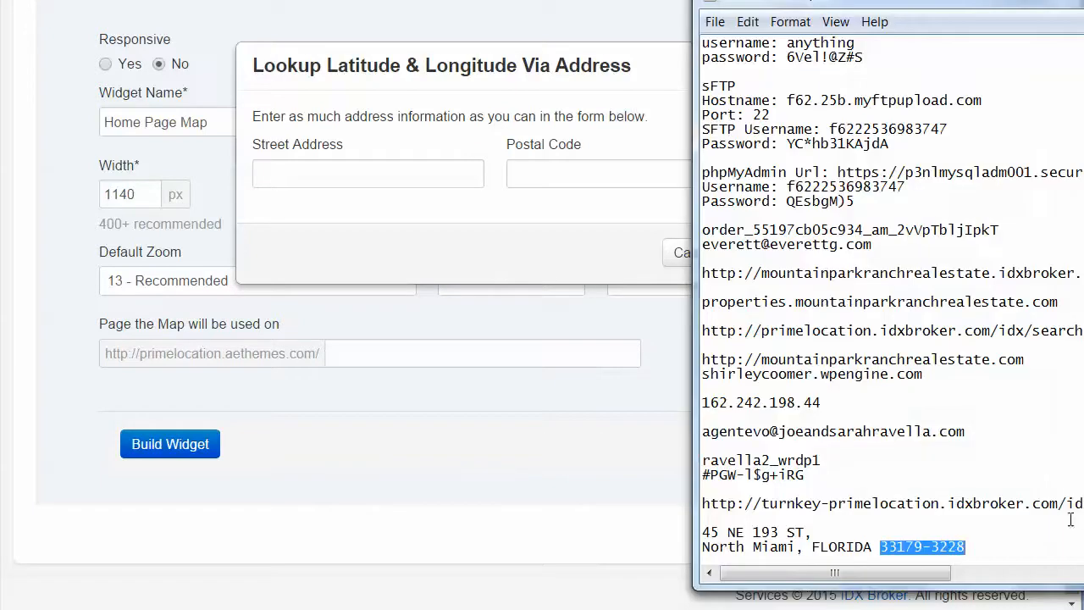
left_click(707, 526)
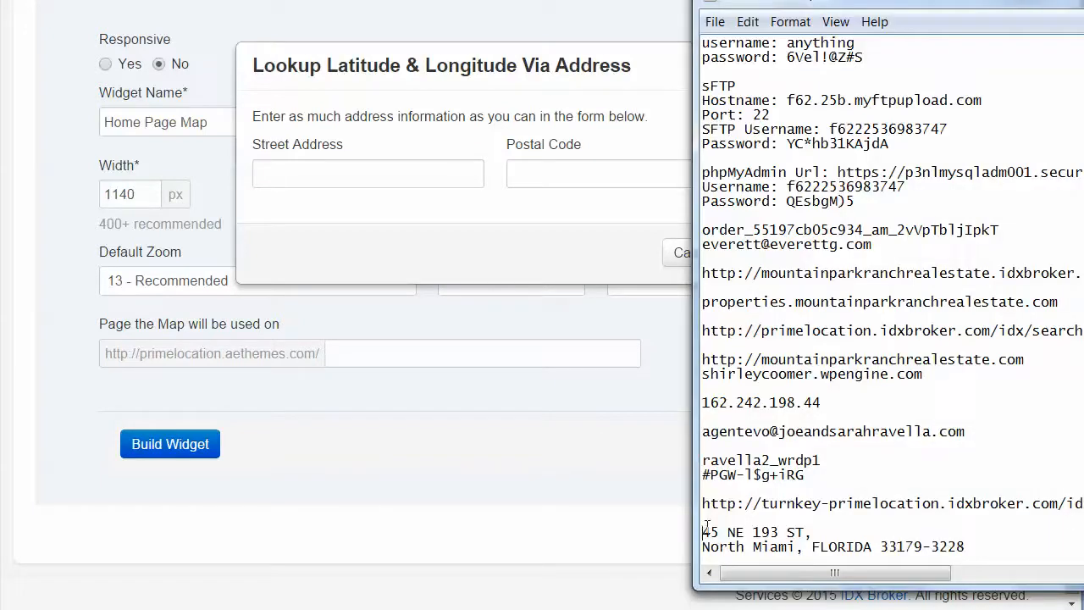
left_click(798, 525, "shift")
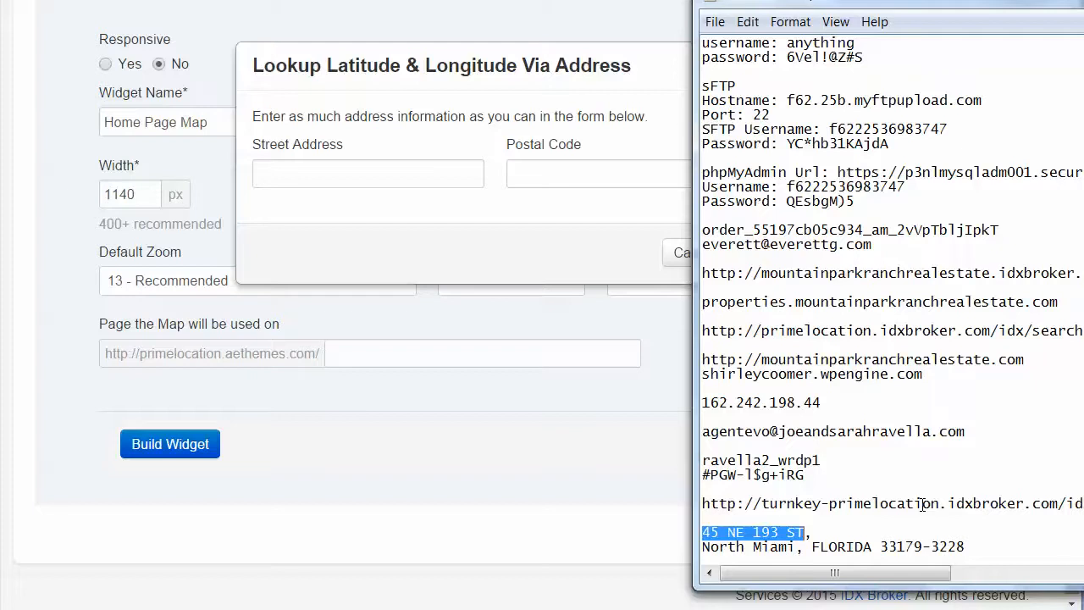
type("Equity 1.3 video on Shortcake")
left_click(265, 171)
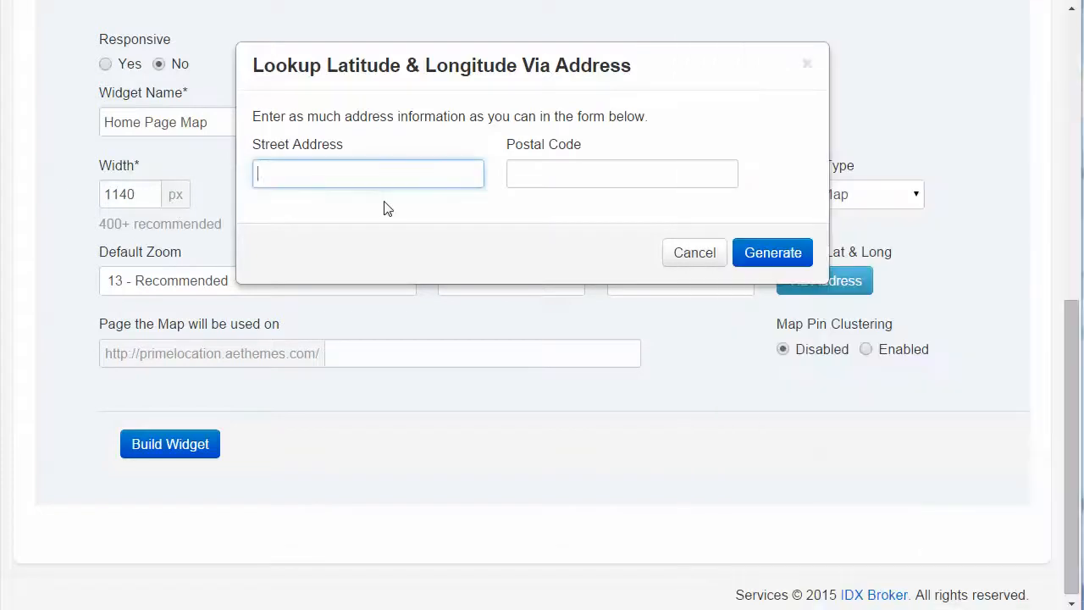
type("Equity 1.3 video on Shortcake")
key("alt+Tab")
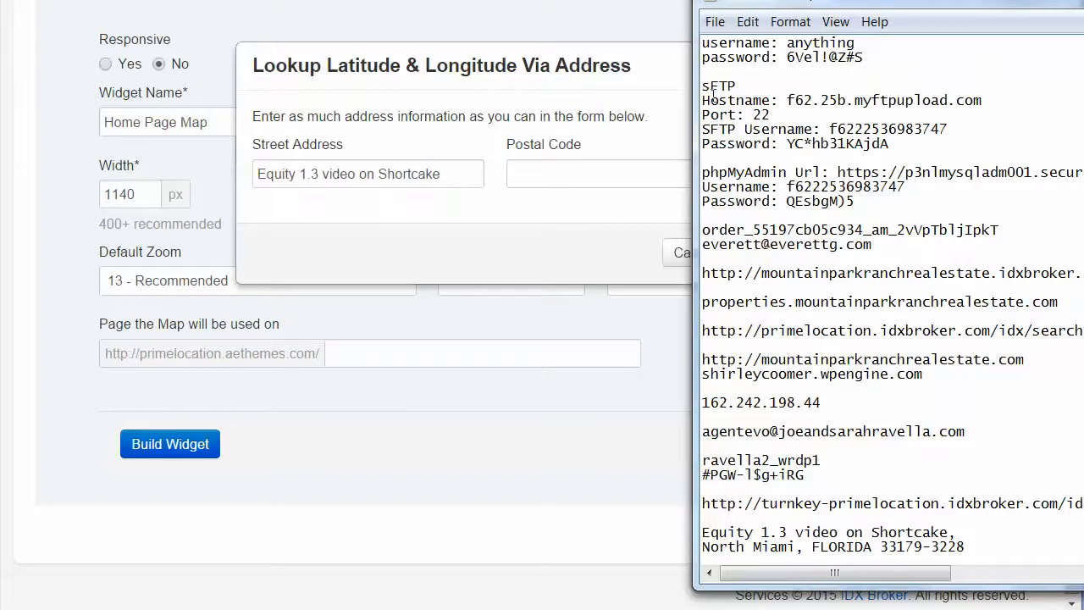
left_click(745, 23)
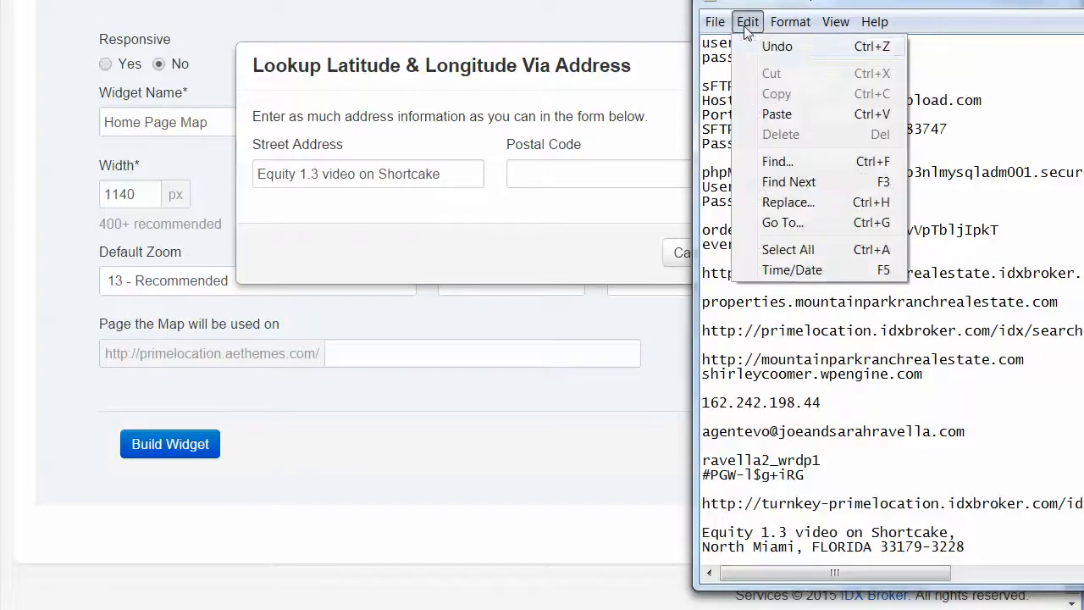
left_click(750, 44)
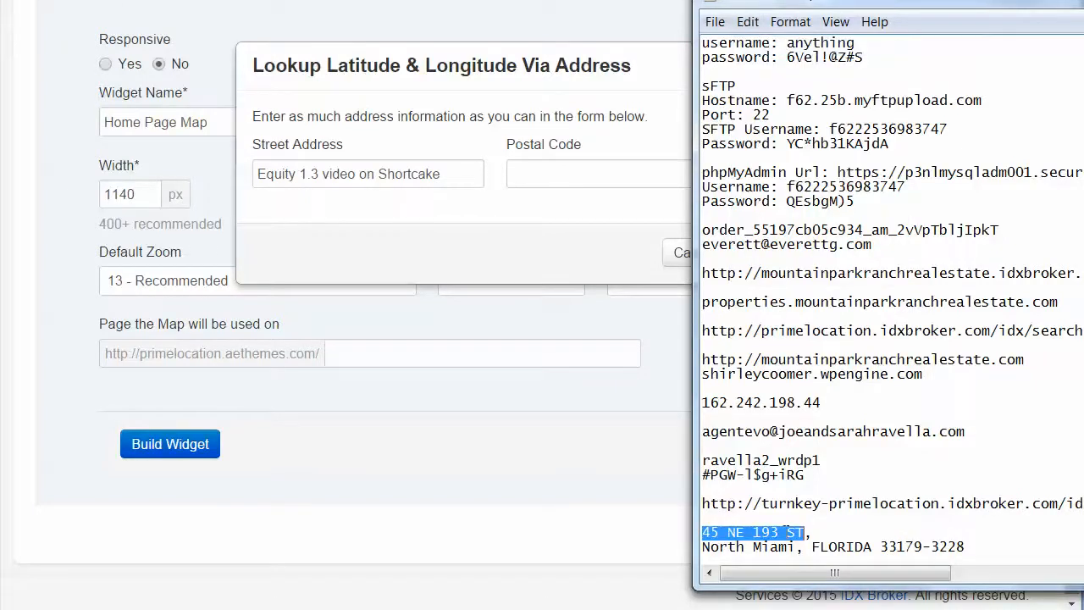
Copy the street address from the Notepad notes and replace the lookup form's Street Address entry with it
right_click(788, 534)
left_click(834, 337)
left_click(437, 176)
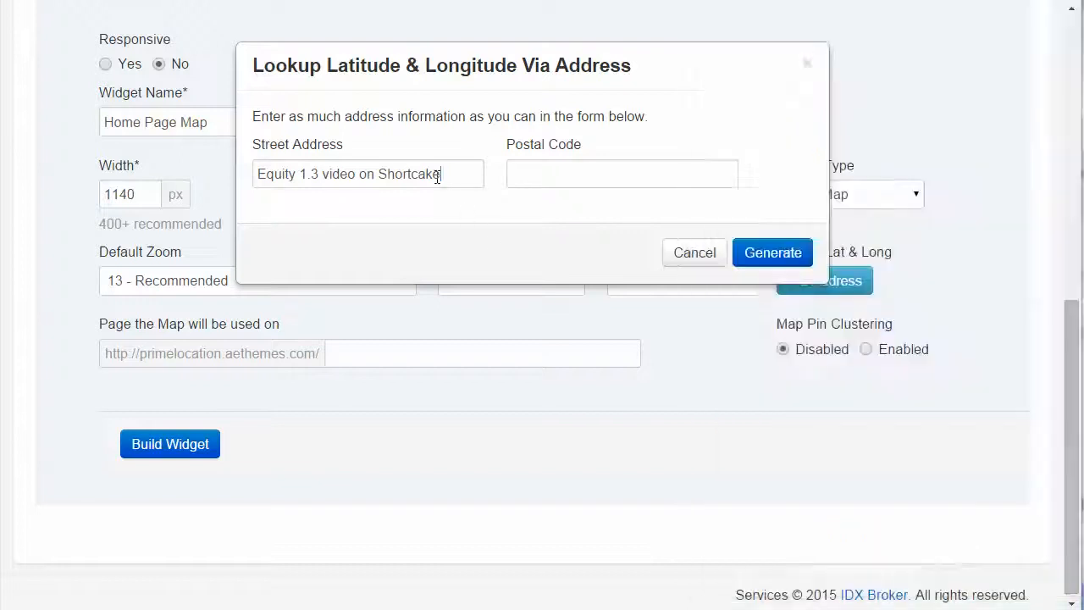
left_click_drag(437, 176, 202, 167)
key("ctrl+v")
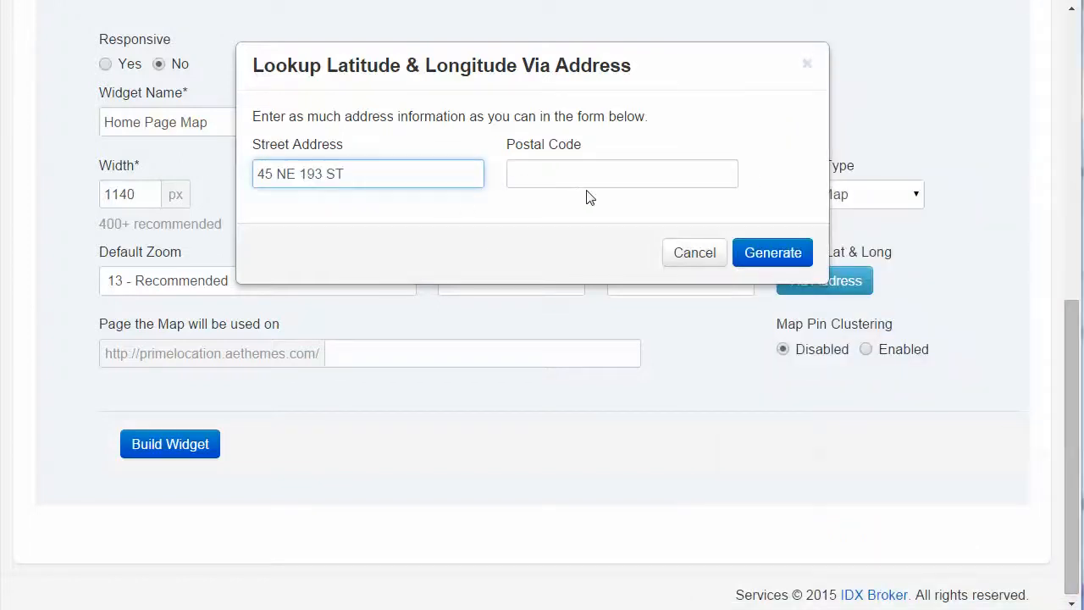
Copy the postal code from the Notepad notes into the lookup form's Postal Code and generate the map's center latitude and longitude
left_click(554, 178)
key("alt+Tab")
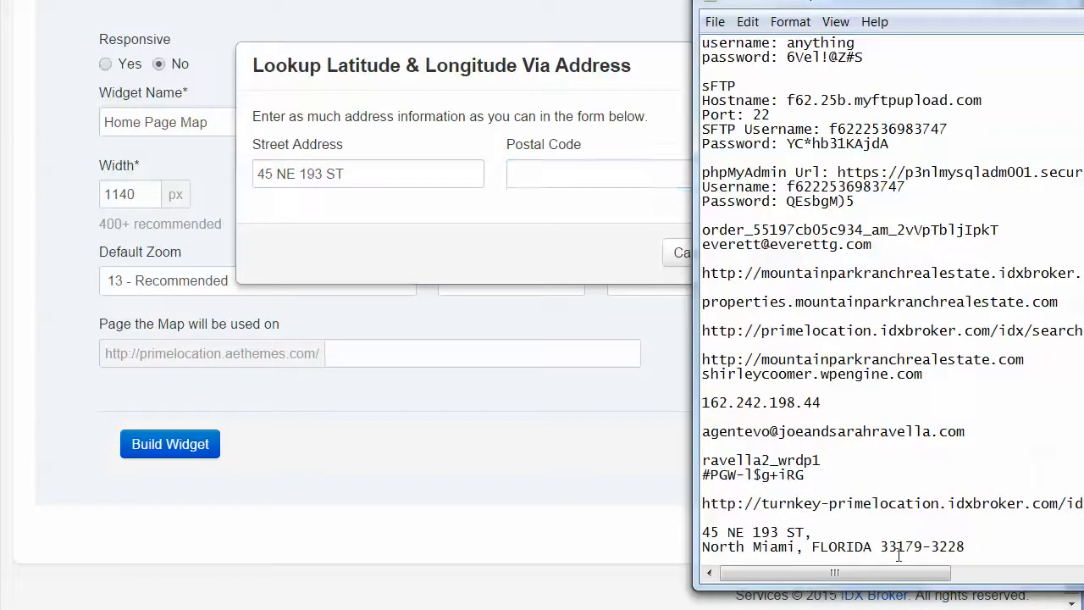
left_click_drag(883, 547, 966, 548)
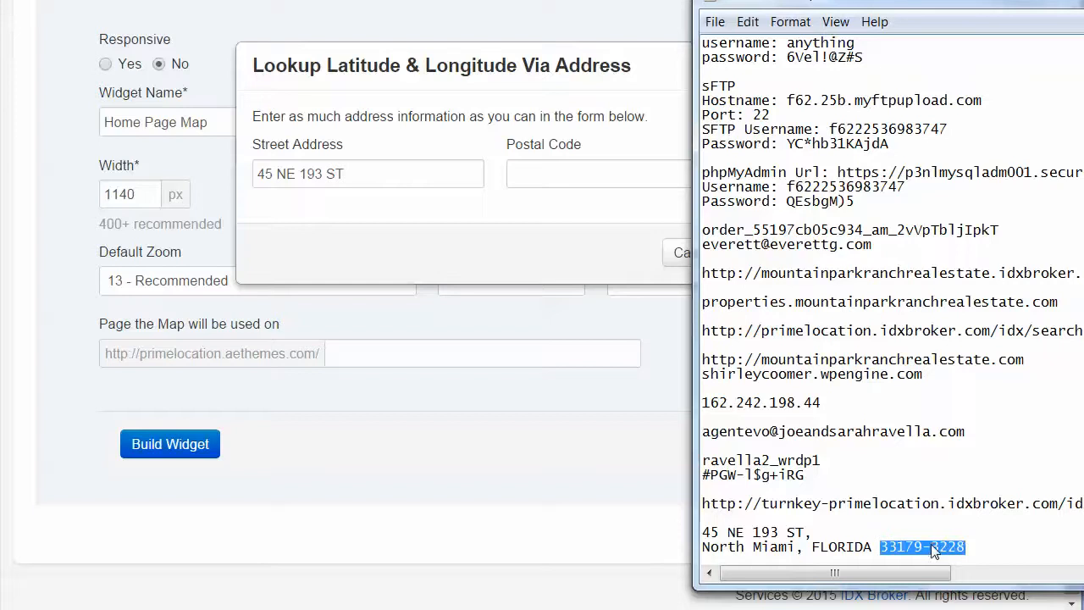
right_click(931, 549)
left_click(965, 347)
left_click(531, 173)
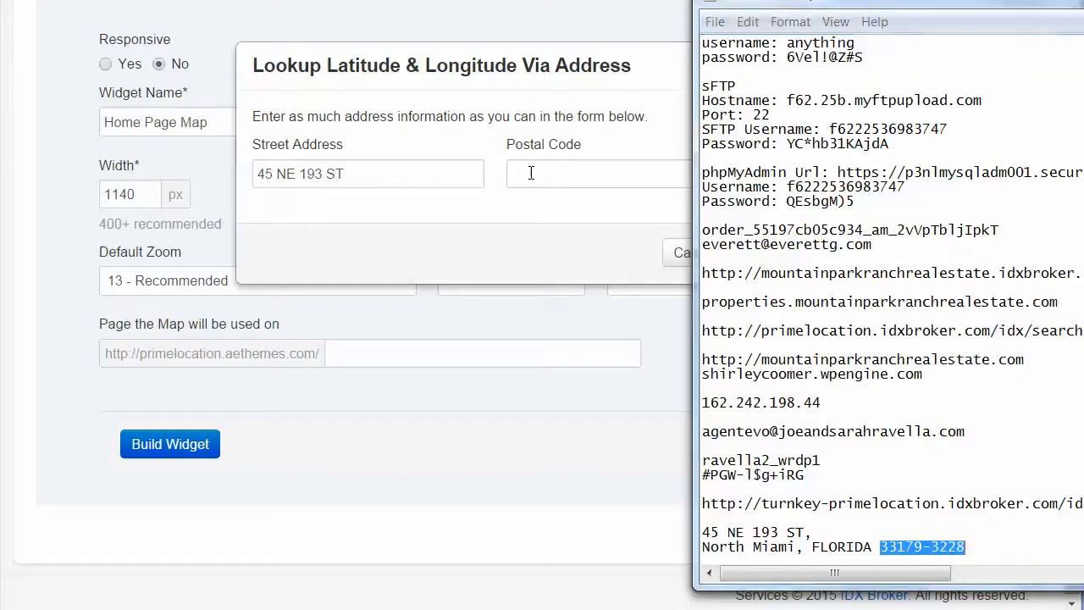
key("ctrl+v")
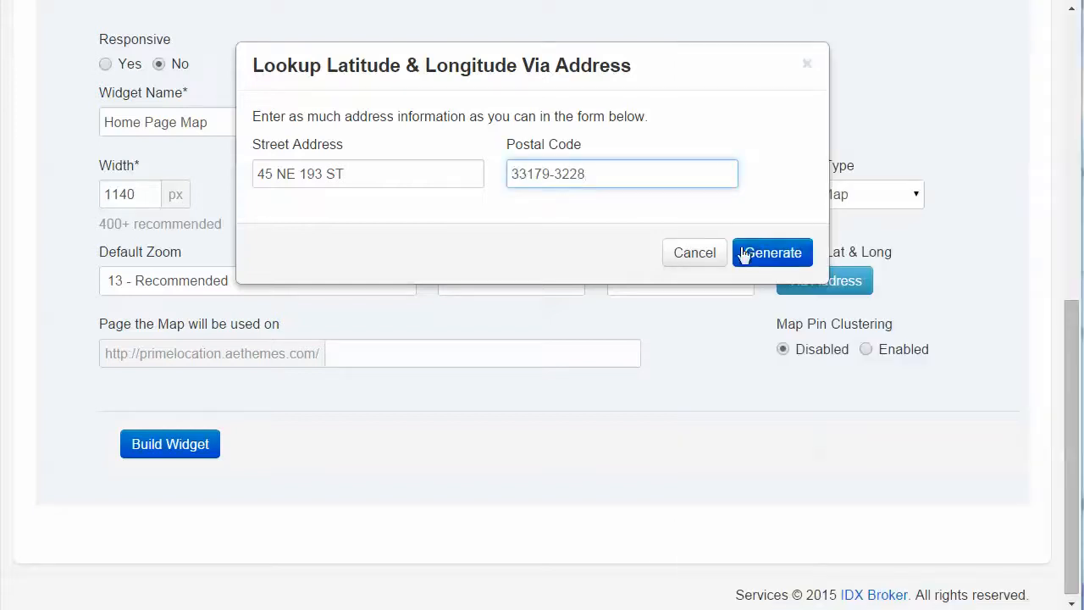
left_click(781, 254)
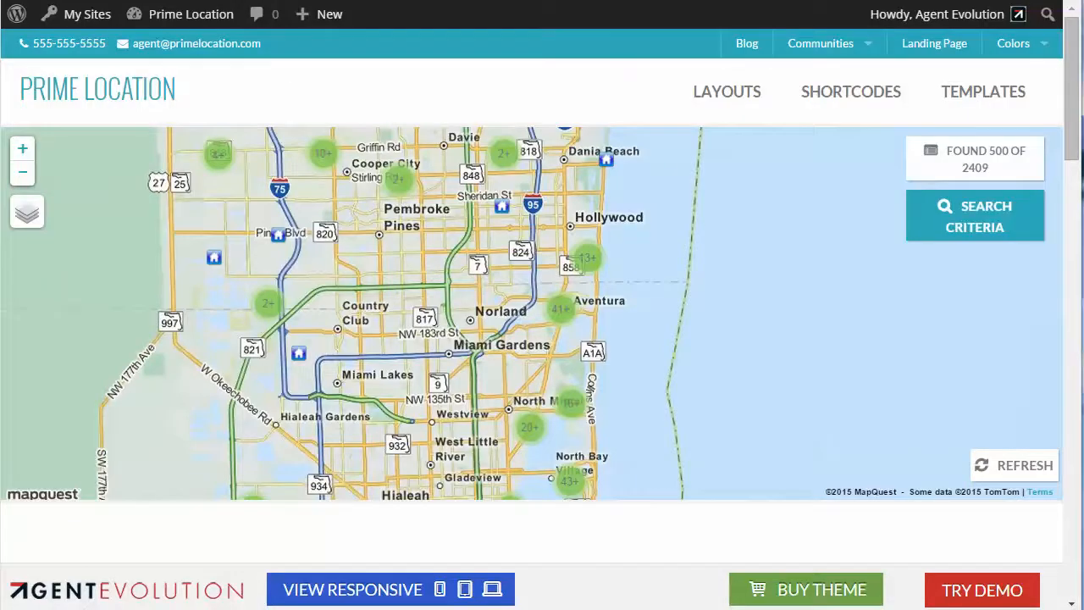
Expand the clustered pin just below Hollywood on the Prime Location demo site's map to examine how pin clustering works
mouse_move(593, 266)
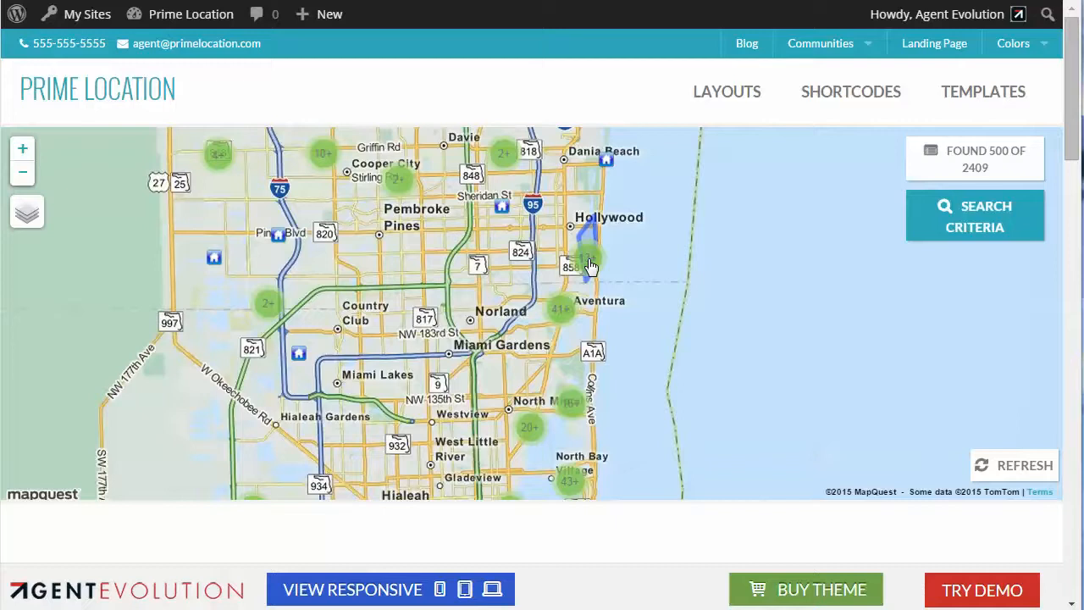
left_click(591, 264)
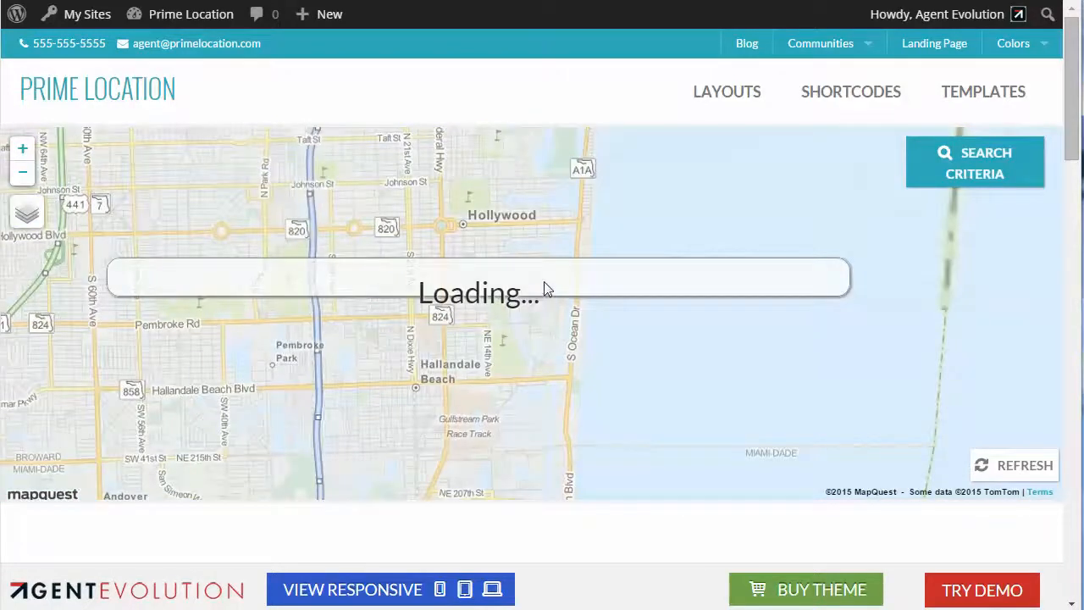
left_click(542, 287)
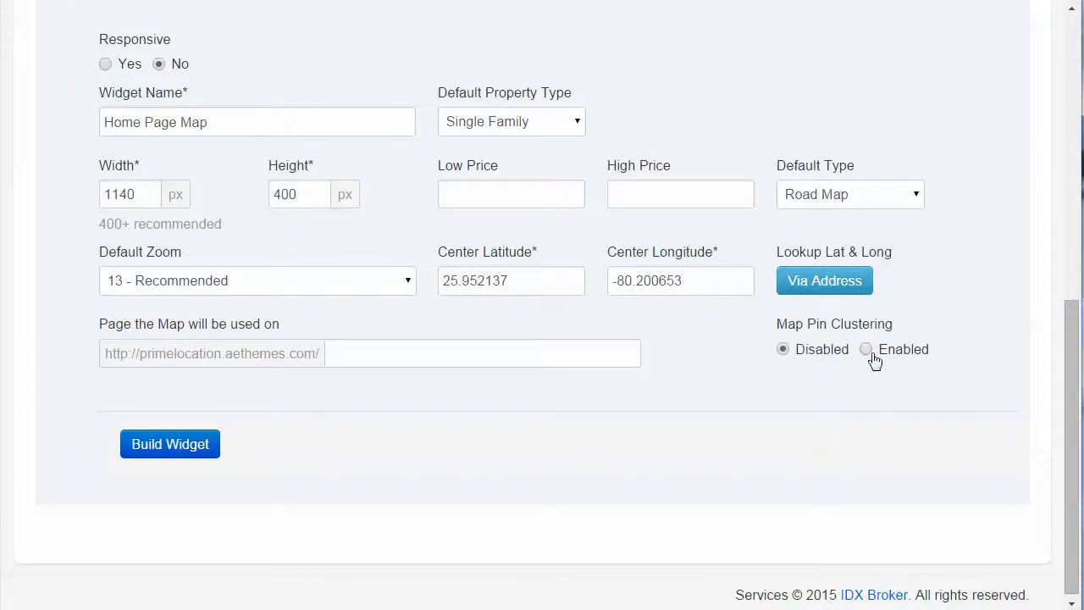
Enable Map Pin Clustering, leave the page path after the site URL blank, and build the Home Page Map widget
left_click(866, 353)
left_click_drag(105, 354, 318, 354)
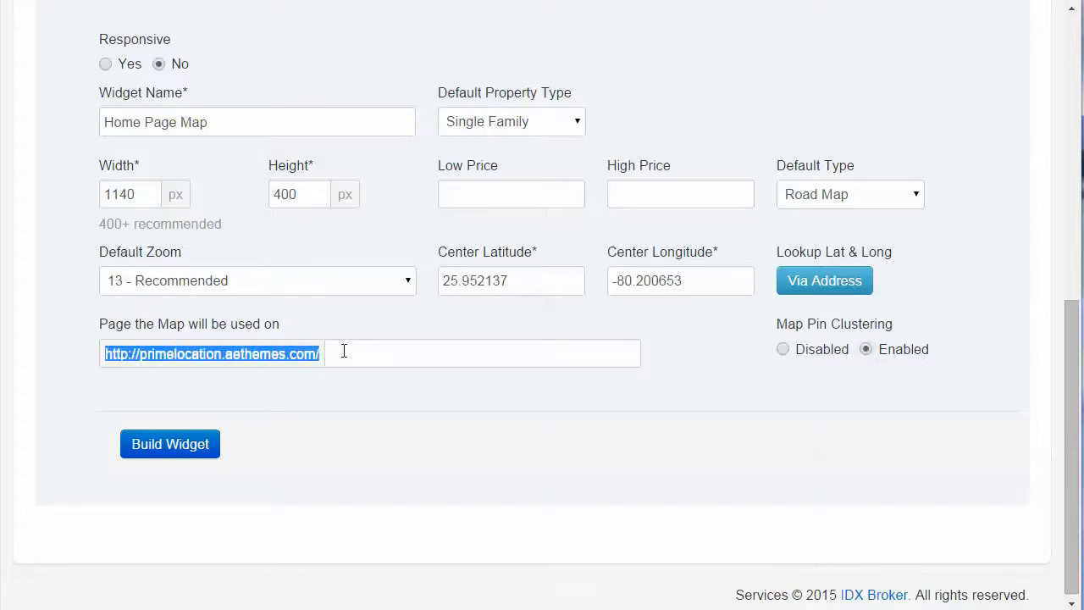
left_click(345, 353)
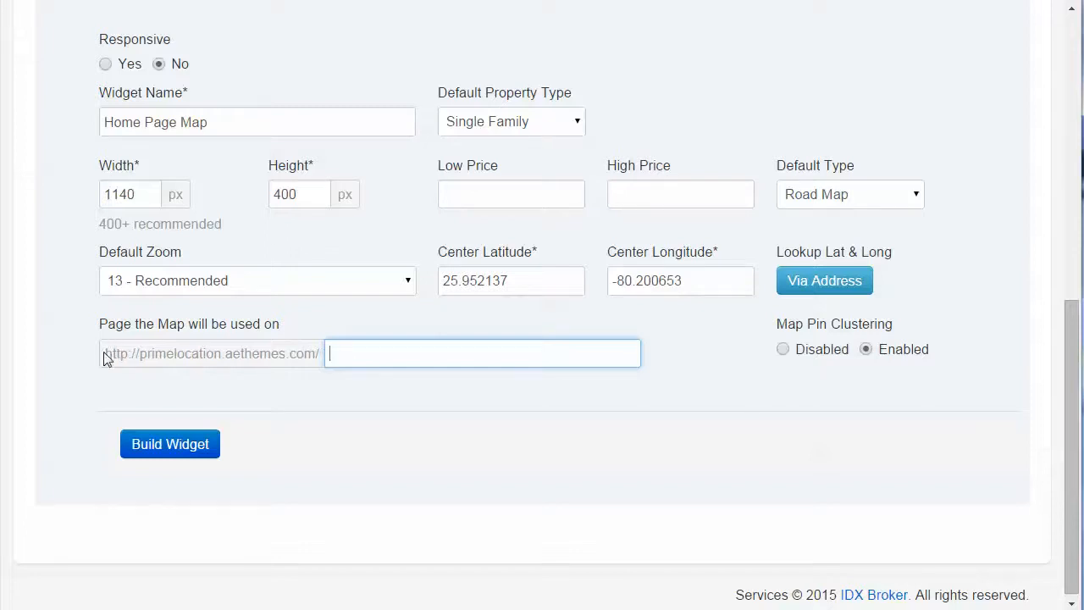
left_click_drag(105, 353, 318, 354)
left_click(401, 365)
left_click(165, 446)
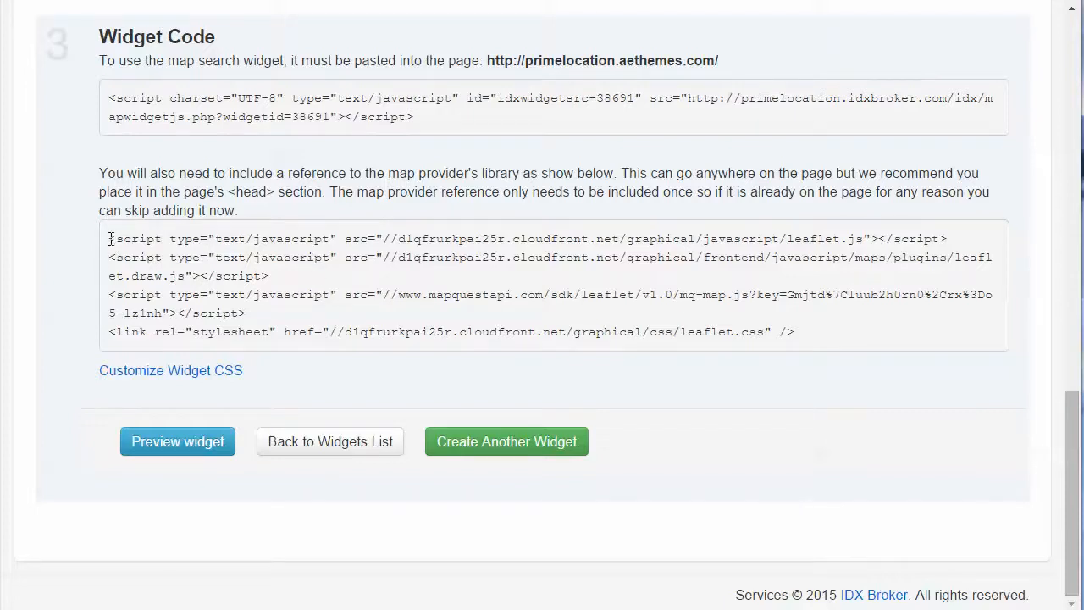
Copy the map provider's library code from Widget Code and paste it into the Home Lead Text widget in WordPress
left_click_drag(110, 239, 854, 331)
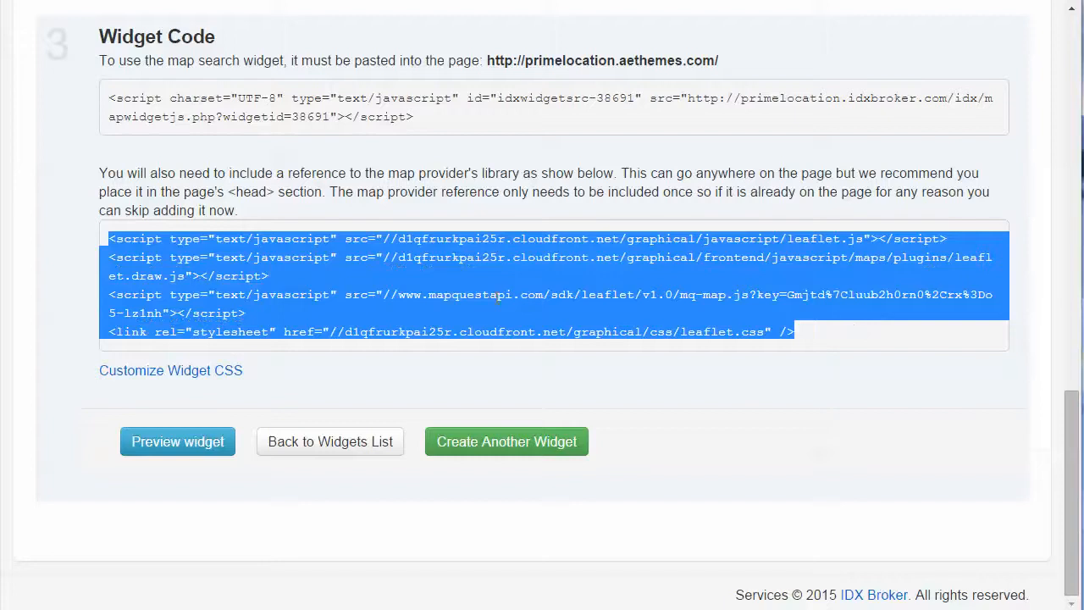
right_click(498, 297)
left_click(527, 309)
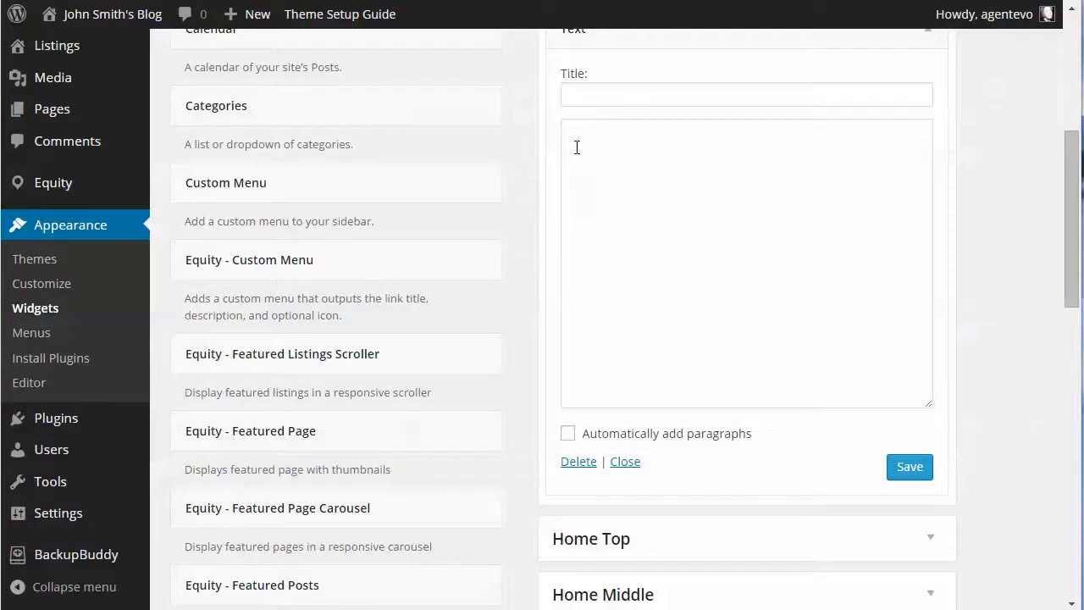
left_click(576, 145)
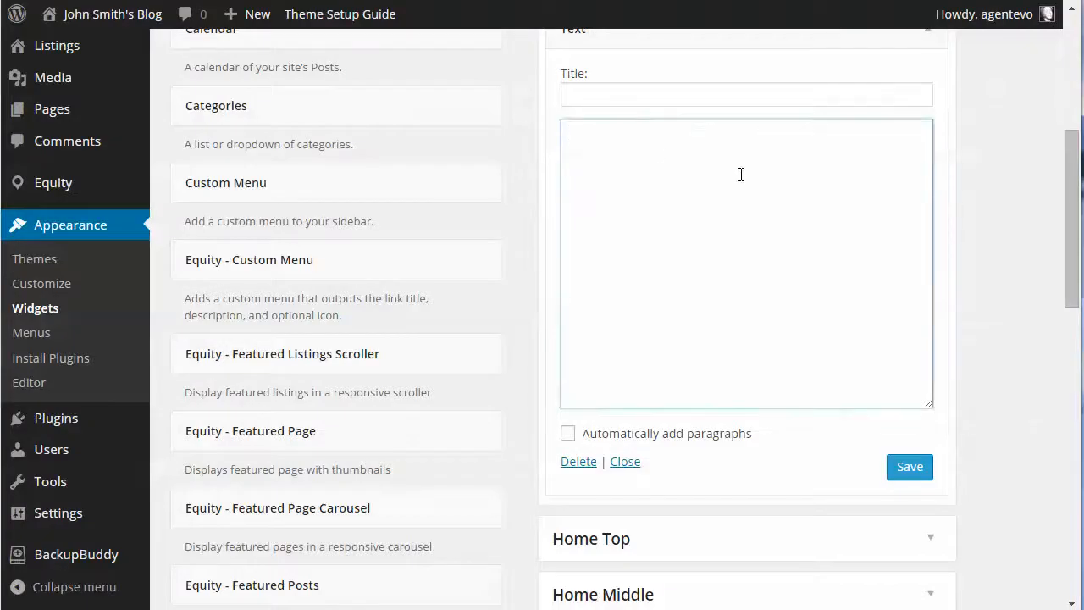
key("ctrl+v")
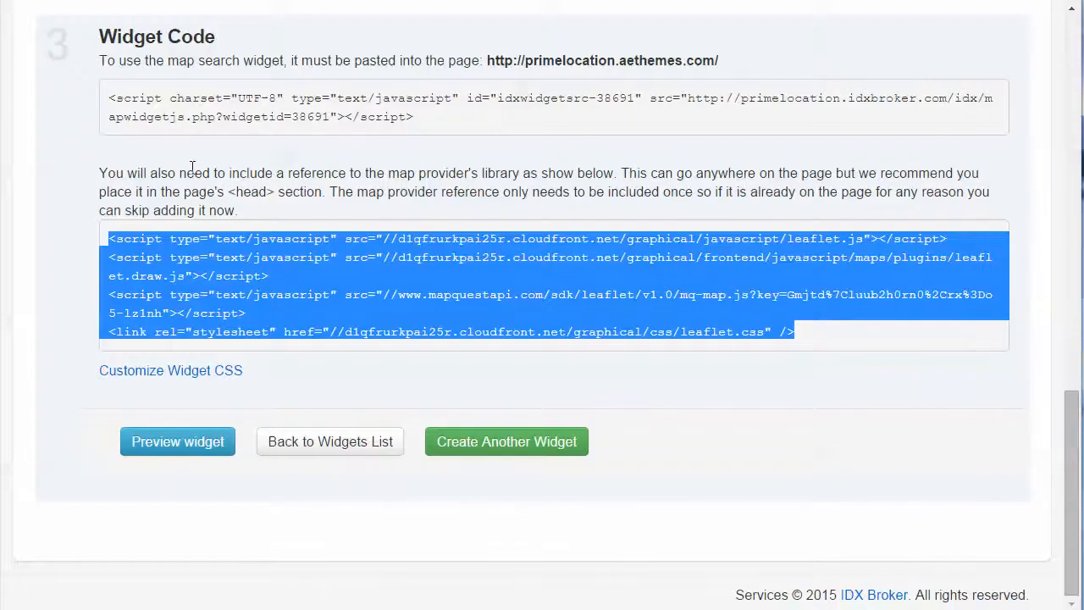
Copy the map search widget script, paste it below the library code in the Home Lead Text widget, and save the widget
left_click(115, 97)
left_click_drag(115, 97, 430, 123)
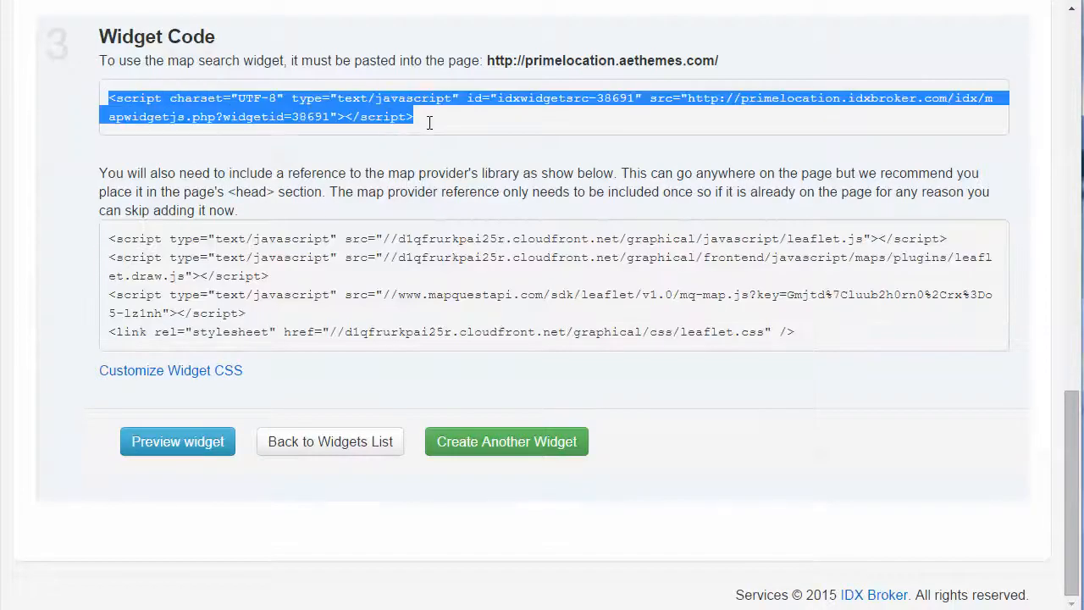
right_click(304, 107)
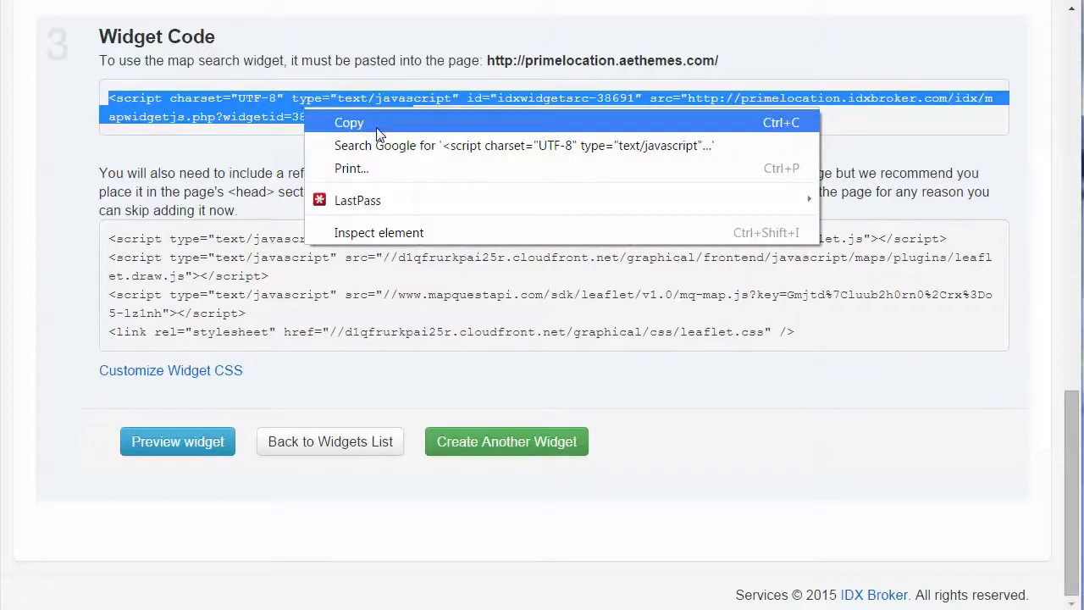
left_click(343, 120)
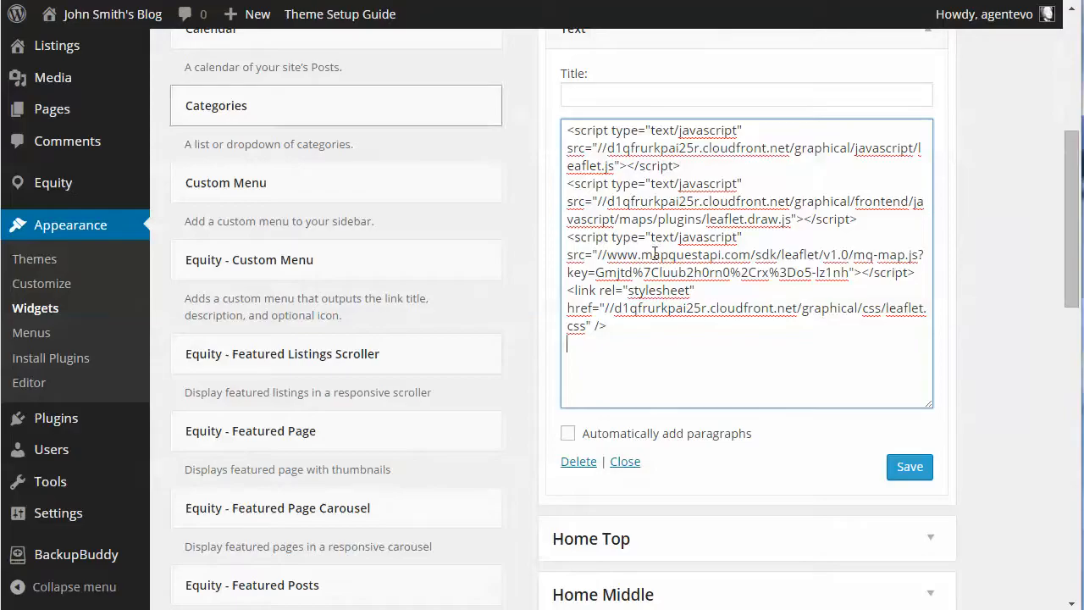
key("ctrl+v")
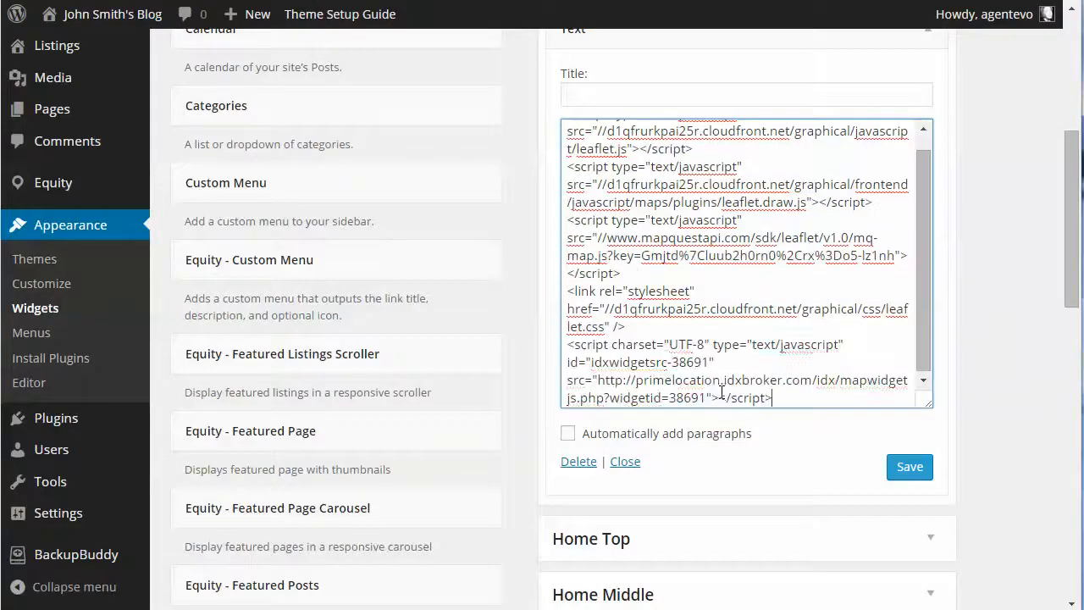
left_click(910, 466)
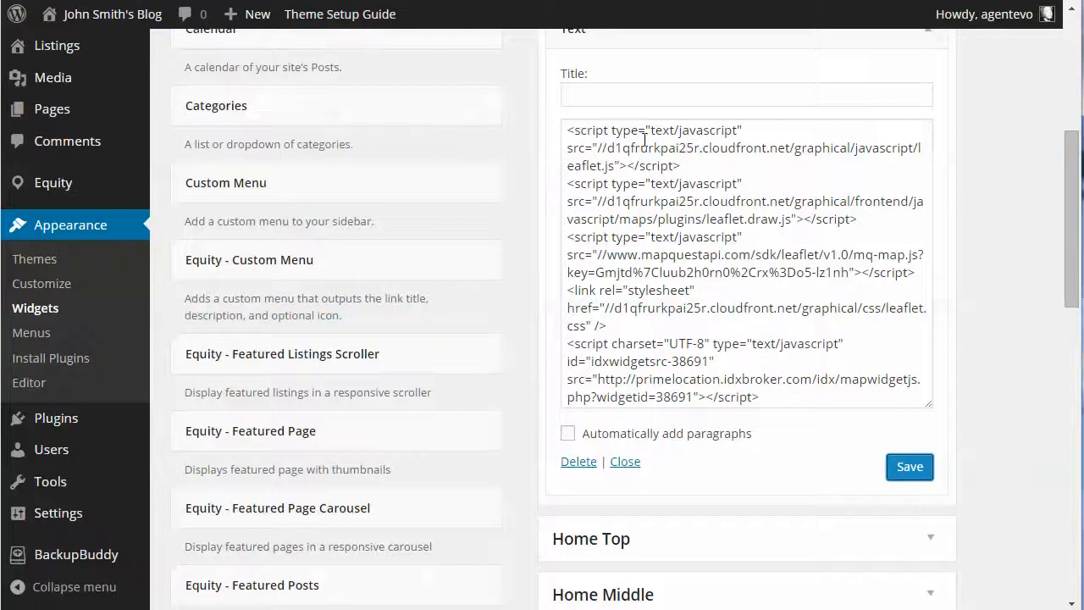
Collapse the Text widget and move it out of the Home Lead area
scroll(830, 188, "up", 2)
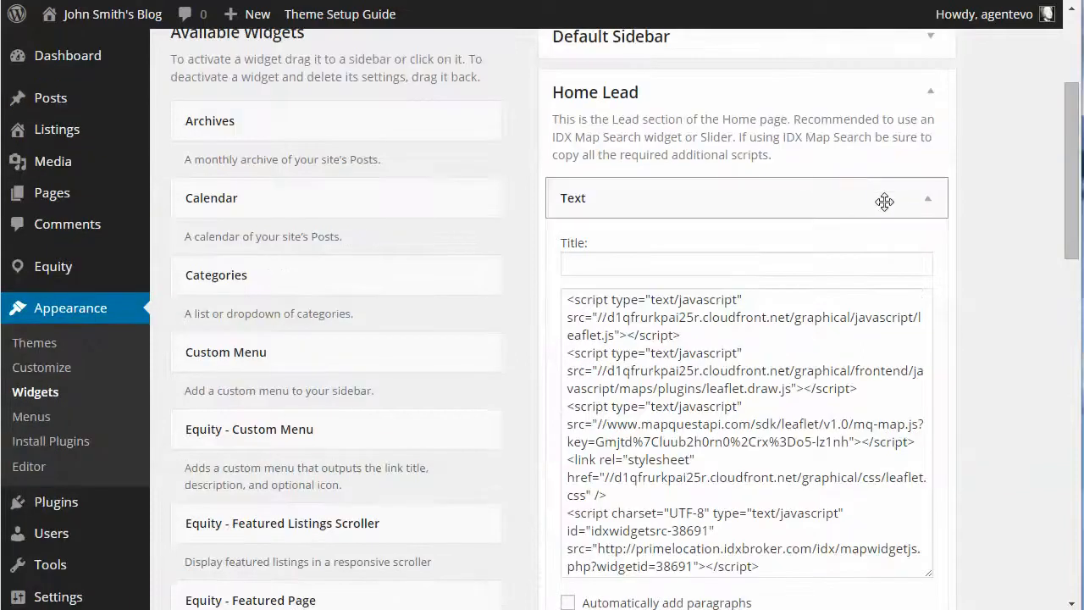
left_click(927, 201)
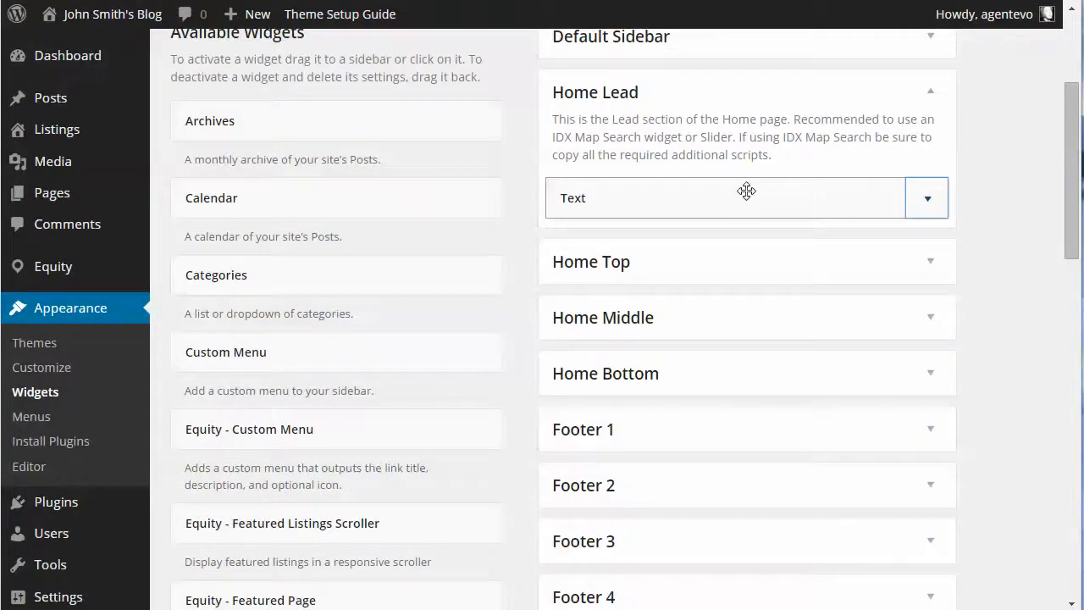
left_click_drag(748, 191, 373, 398)
left_click_drag(390, 608, 347, 502)
scroll(763, 317, "up", 15)
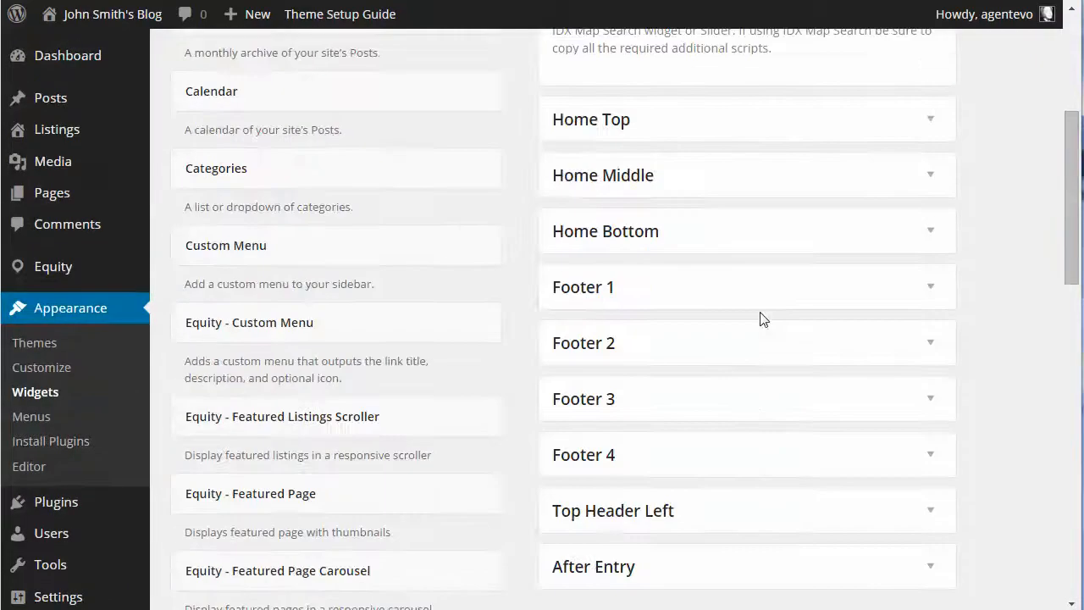
scroll(448, 279, "up", 3)
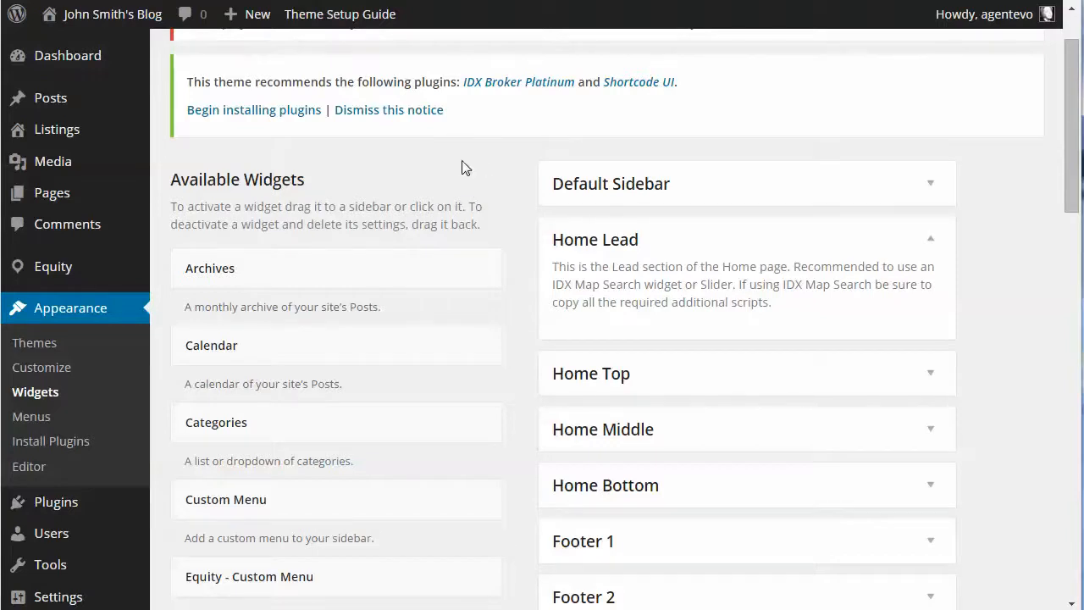
Open the plugins subfolder of the prime-location folder on the desktop and examine its Soliloquy zip and license files
key("super+d")
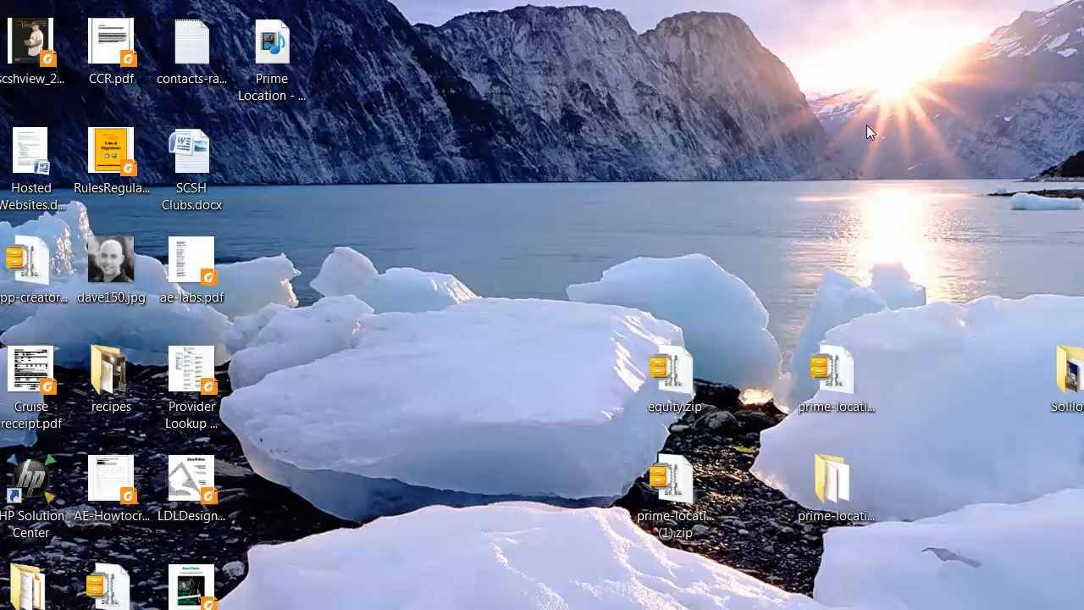
double_click(823, 472)
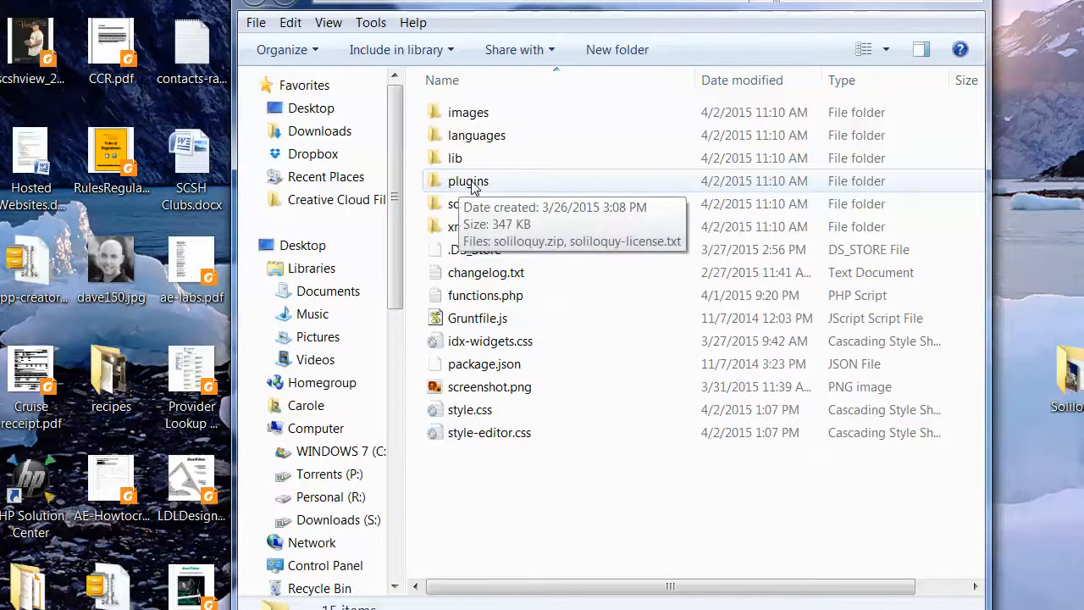
double_click(472, 183)
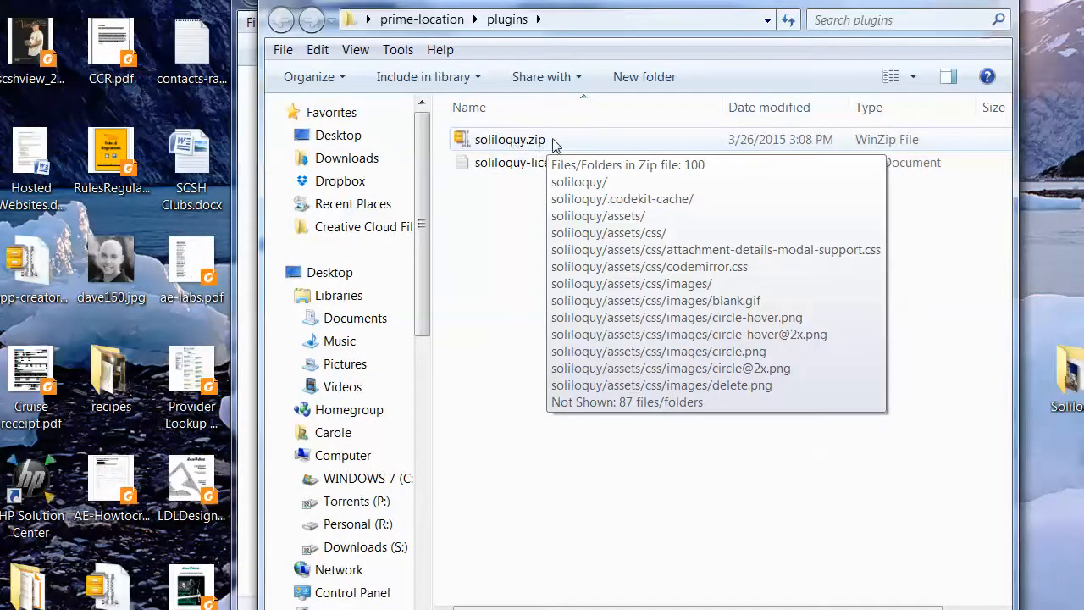
left_click(485, 165)
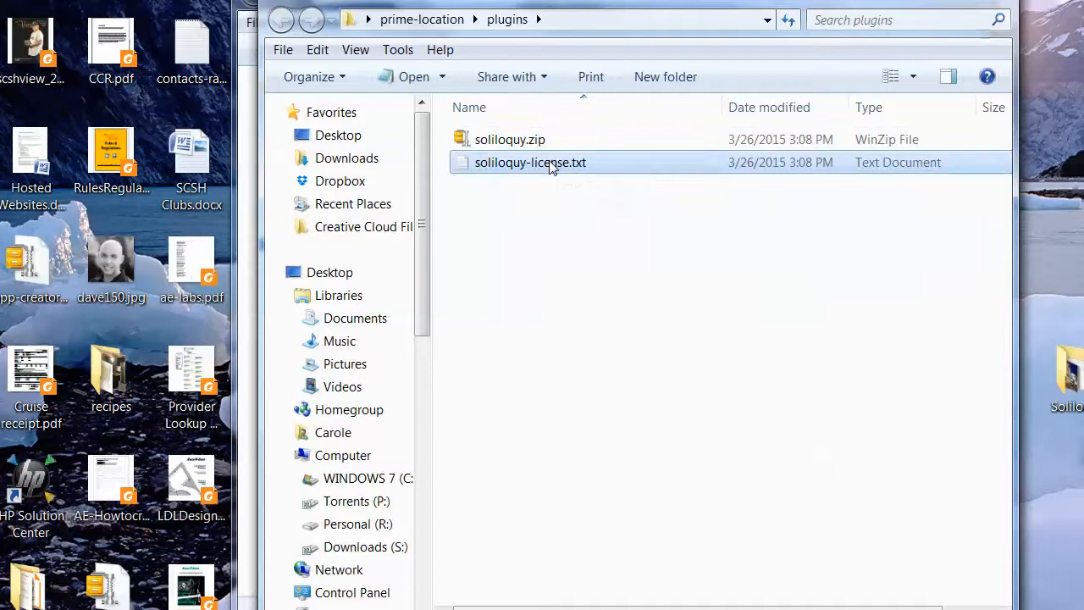
Switch back to the WordPress admin in the browser and open the upload form for adding a new plugin
left_click(474, 609)
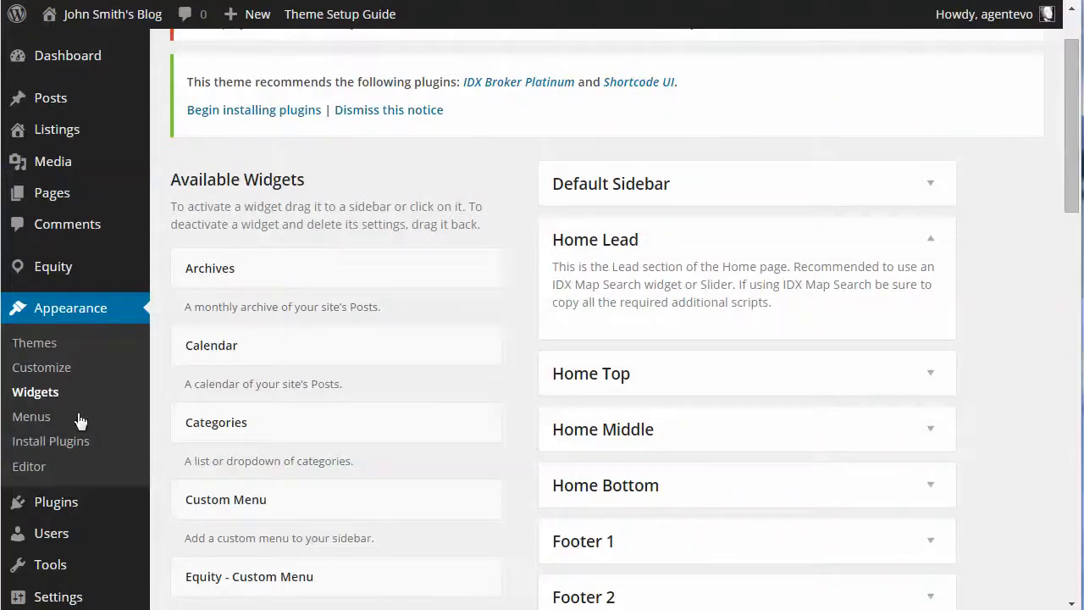
left_click(178, 527)
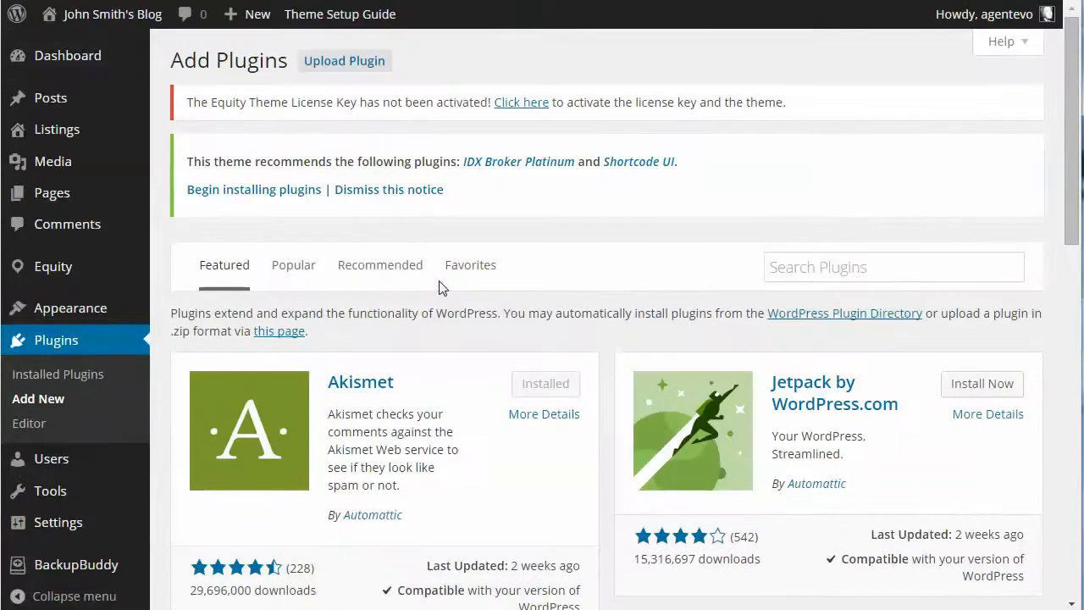
left_click(337, 63)
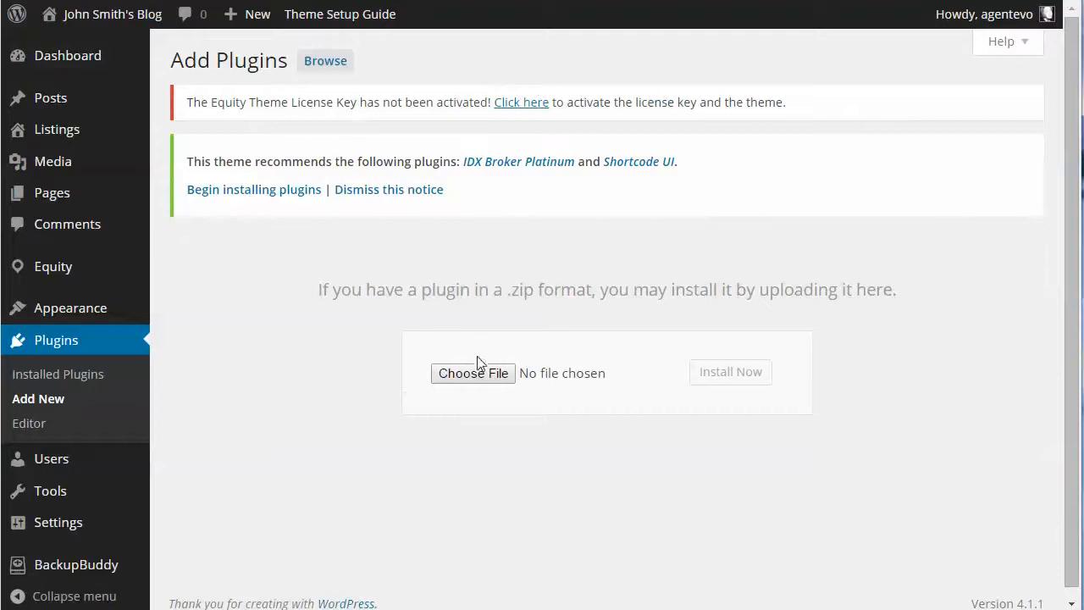
Choose soliloquy.zip from the plugins subfolder of the desktop's prime-location folder as the plugin file and install it
left_click(477, 376)
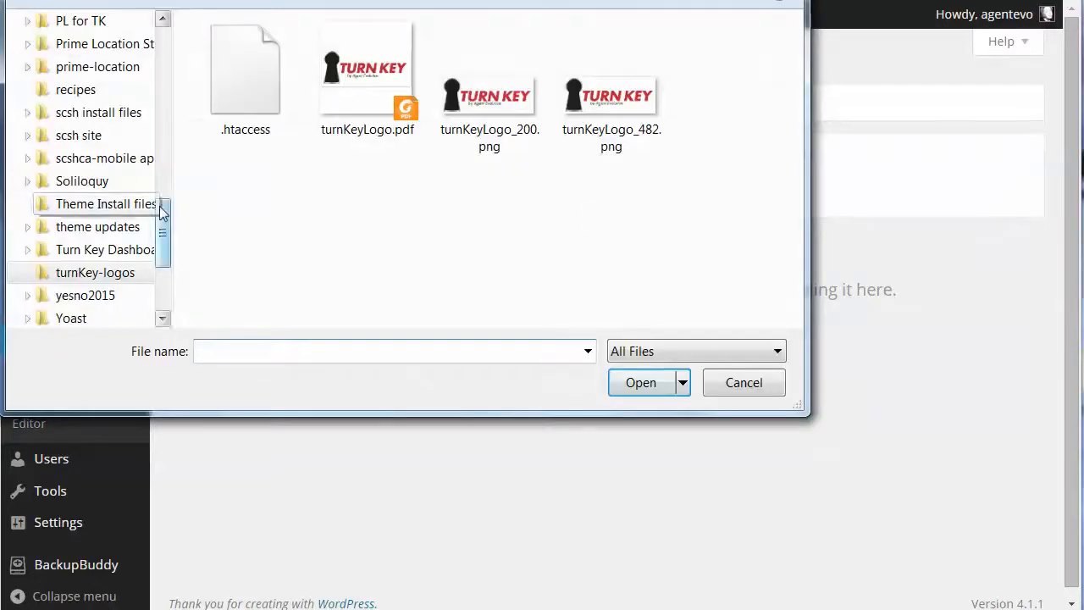
scroll(76, 203, "up", 12)
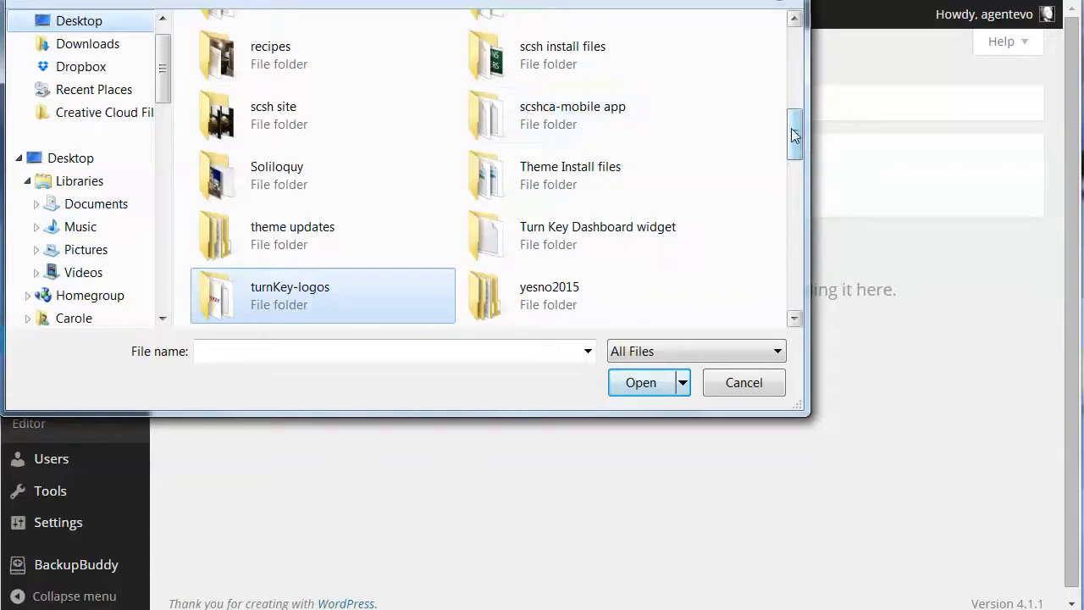
scroll(711, 117, "up", 2)
double_click(616, 113)
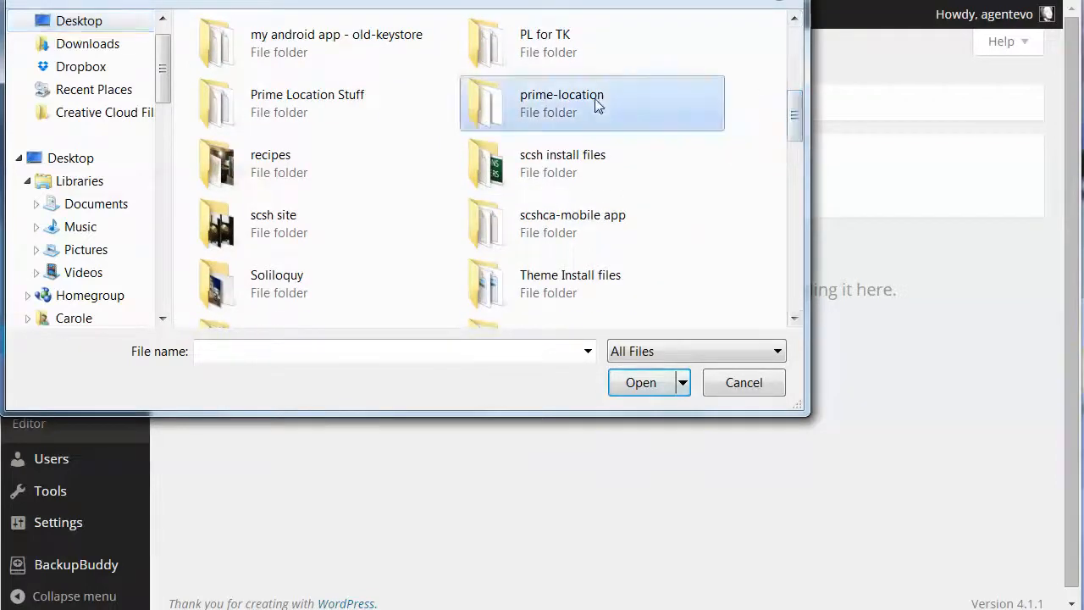
double_click(237, 126)
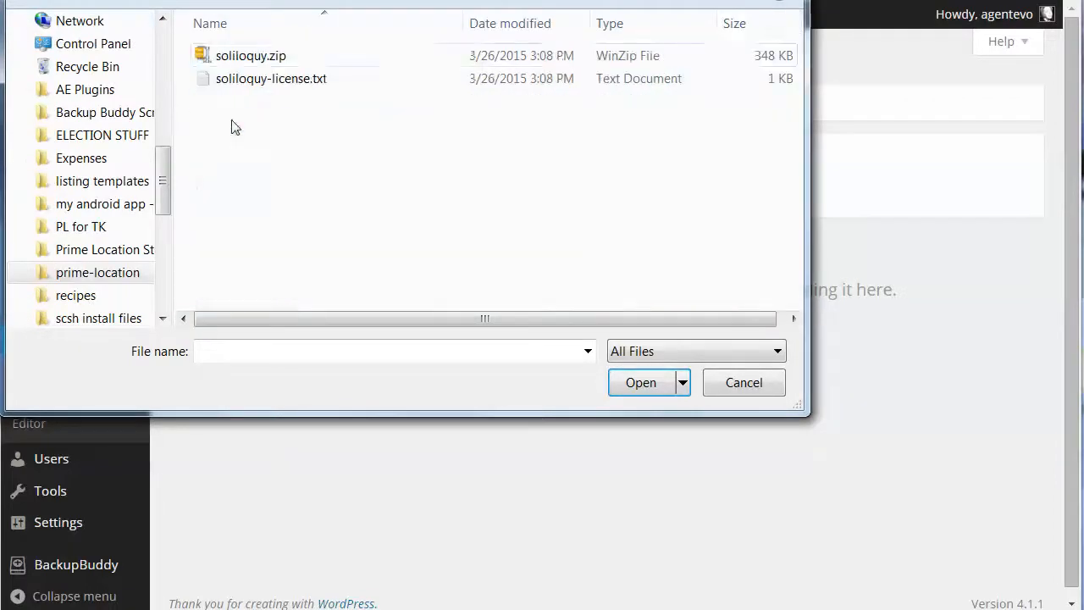
left_click(252, 55)
left_click(641, 382)
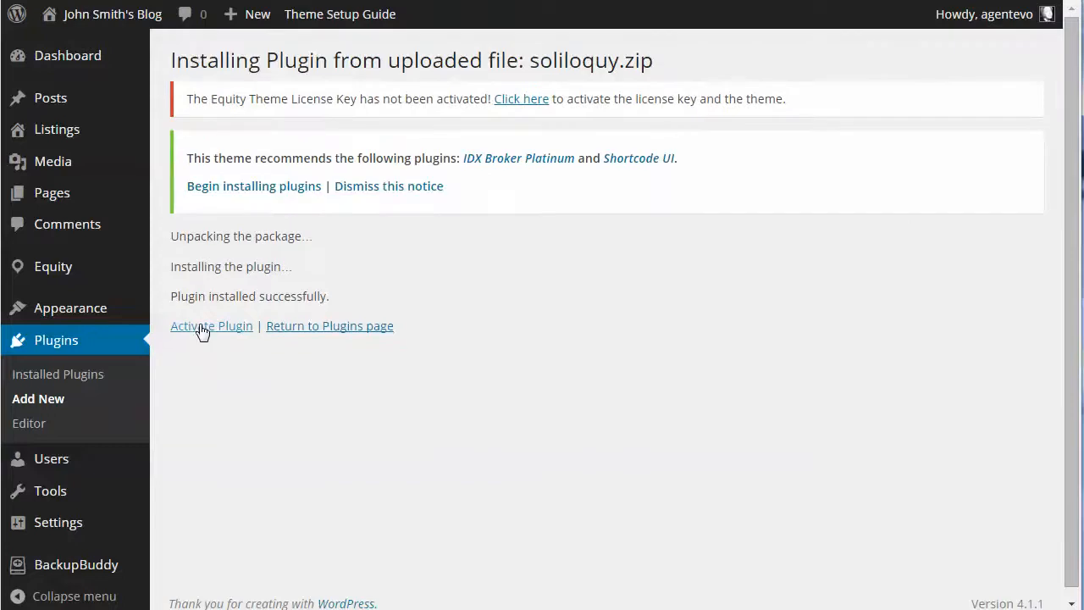
Activate the Soliloquy plugin and open its general settings with the license key field ready for entry
left_click(204, 328)
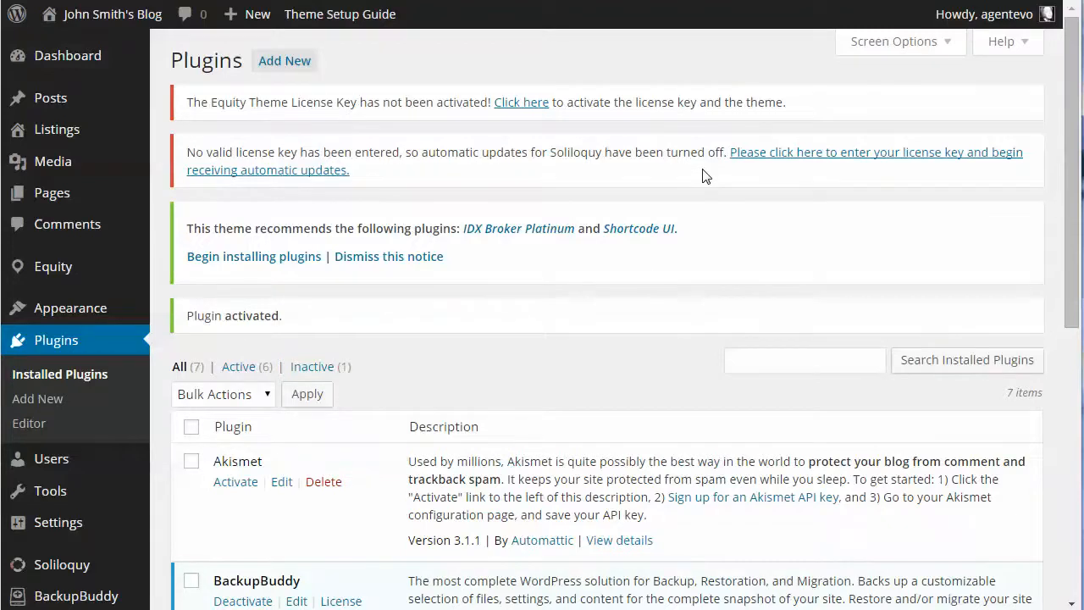
scroll(706, 176, "down", 2)
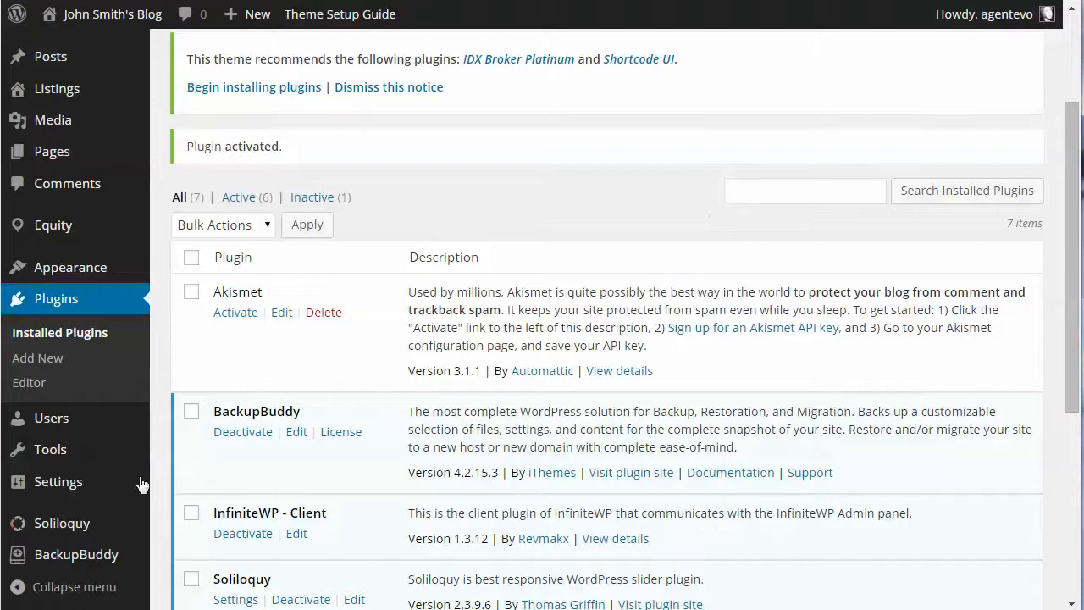
mouse_move(24, 529)
left_click(175, 560)
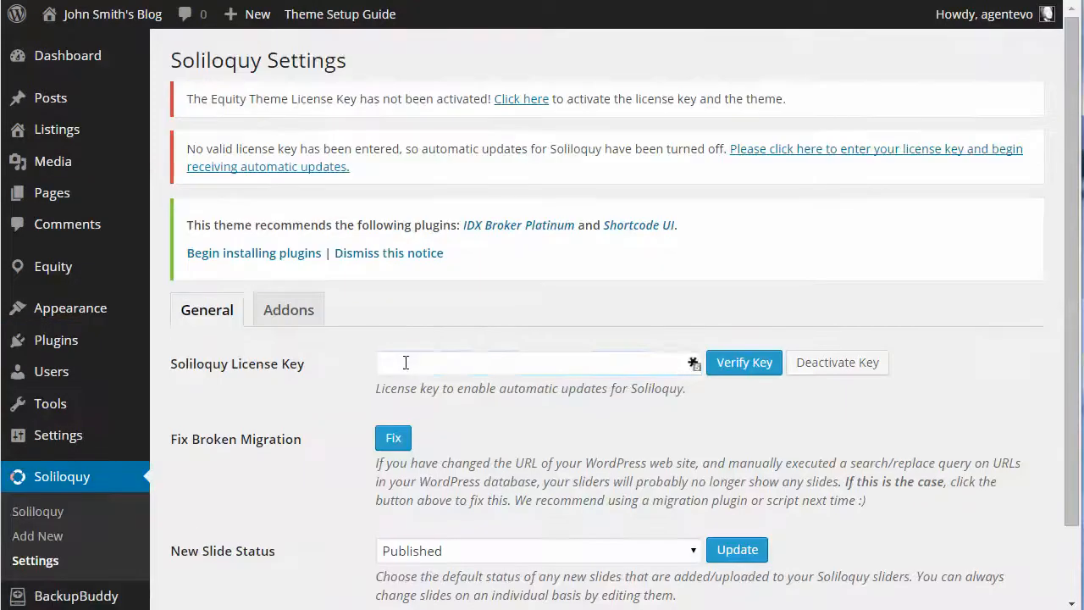
left_click(403, 363)
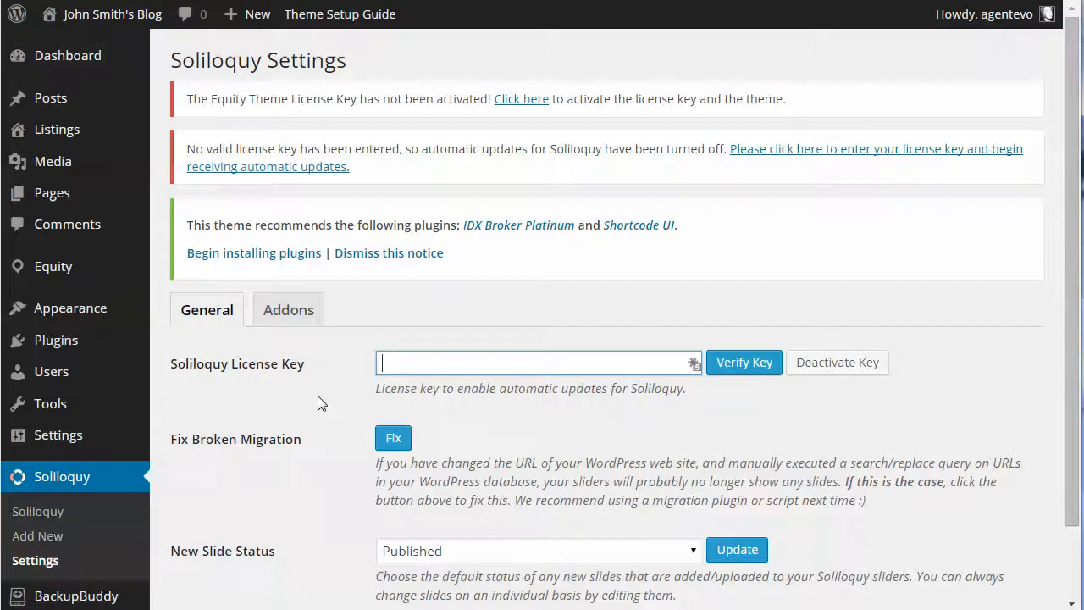
scroll(318, 395, "down", 2)
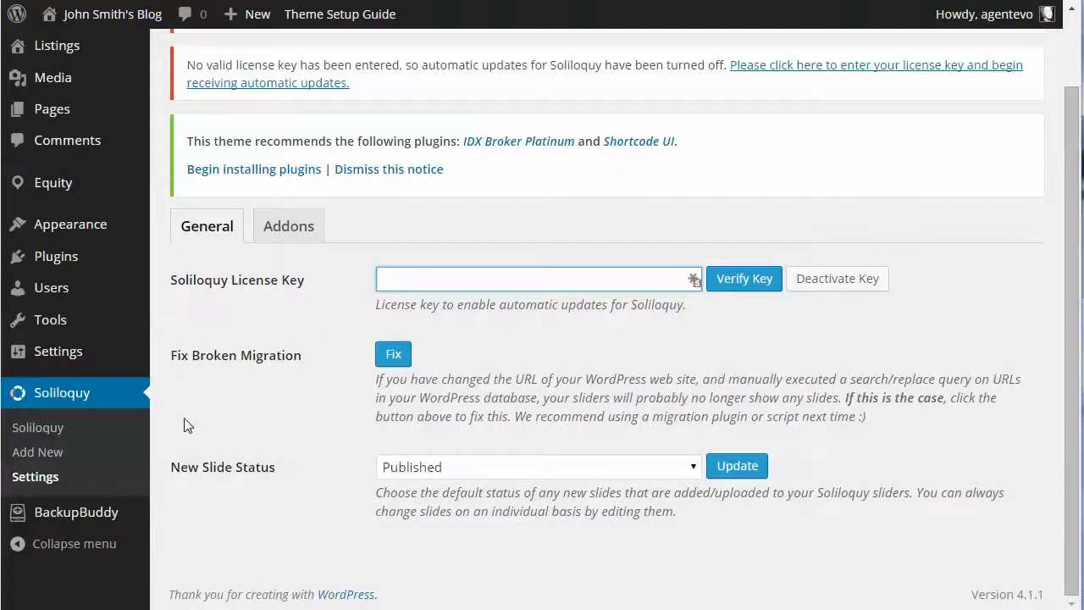
Start a new Soliloquy slider from the slider list and title it "Home Page Slider"
left_click(59, 430)
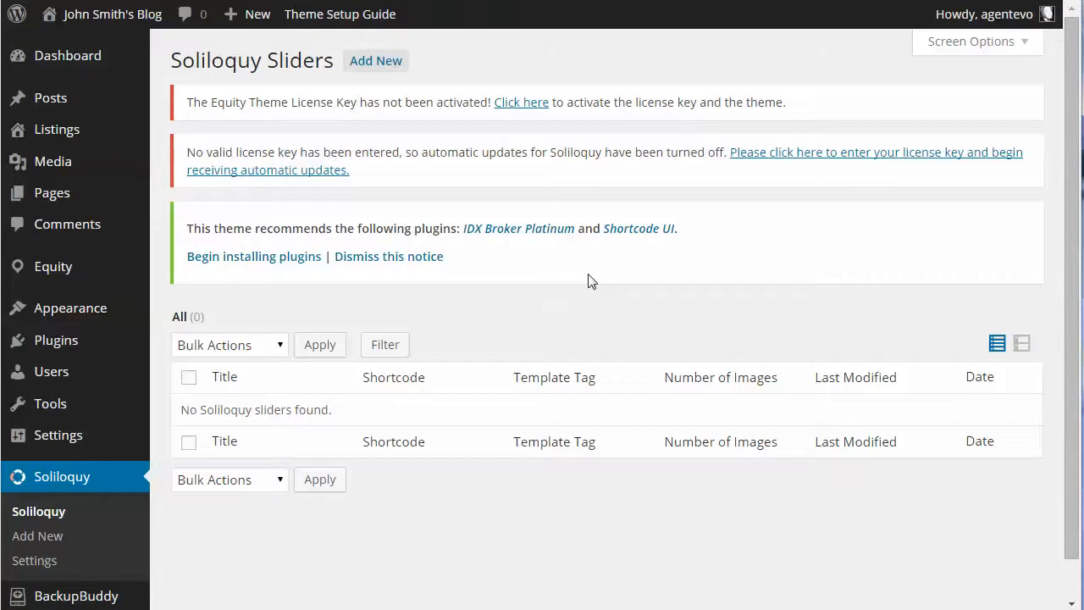
left_click(377, 61)
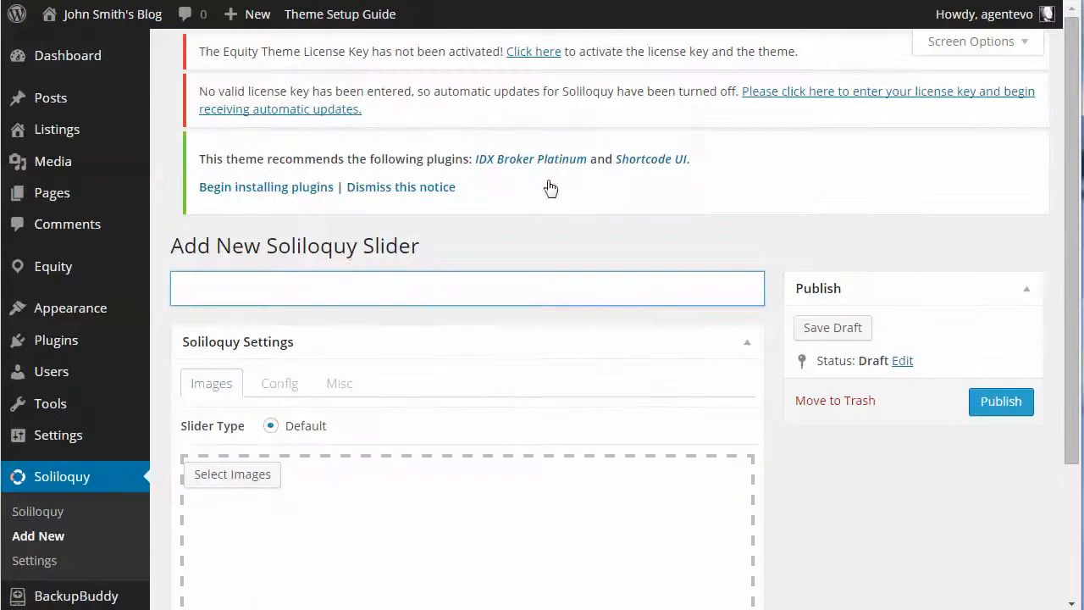
type("Home Page ")
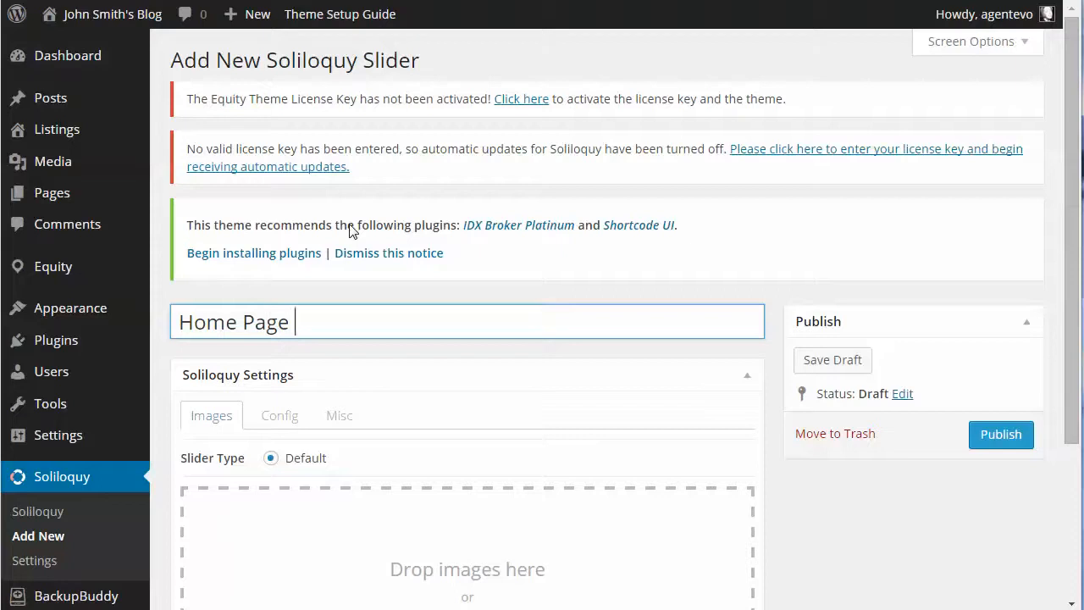
type("Slider")
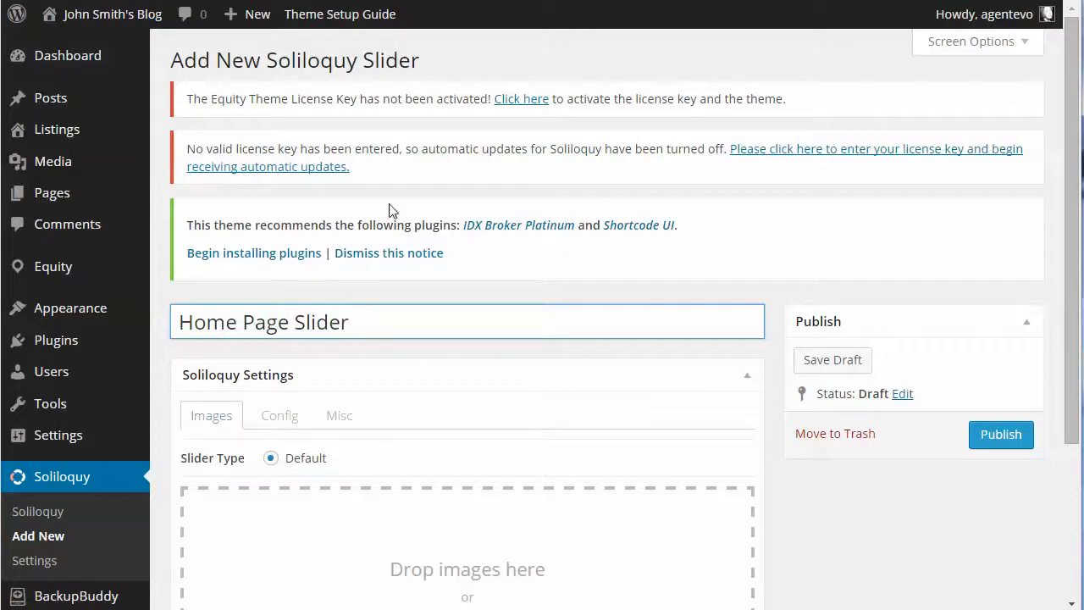
Import soliloquy-primelocation.json from the prime-location folder's xml subfolder into the new slider, leaving the unsaved page
scroll(617, 136, "down", 3)
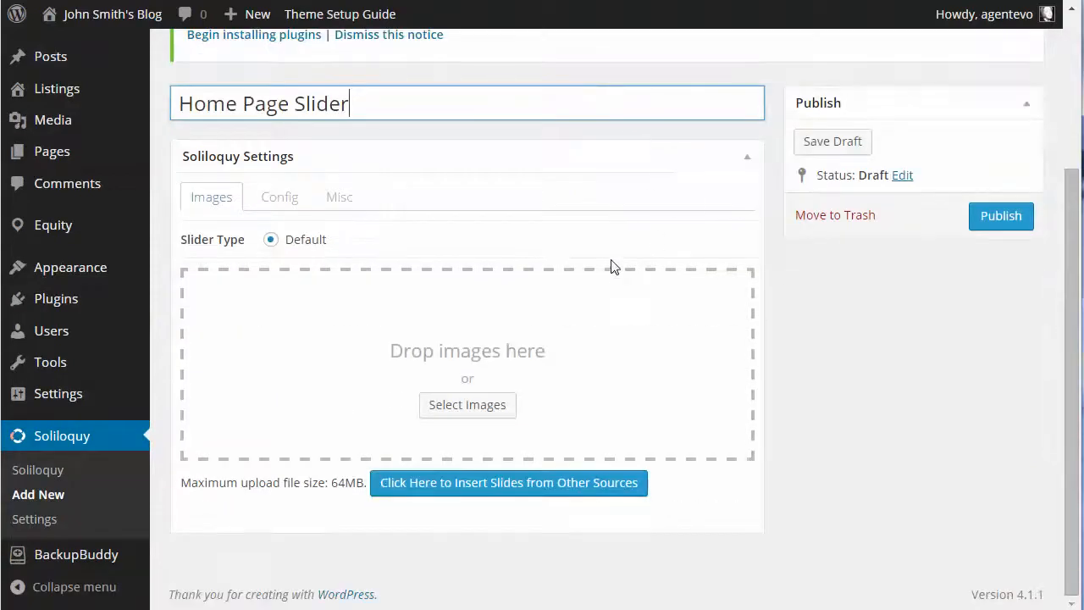
left_click(356, 197)
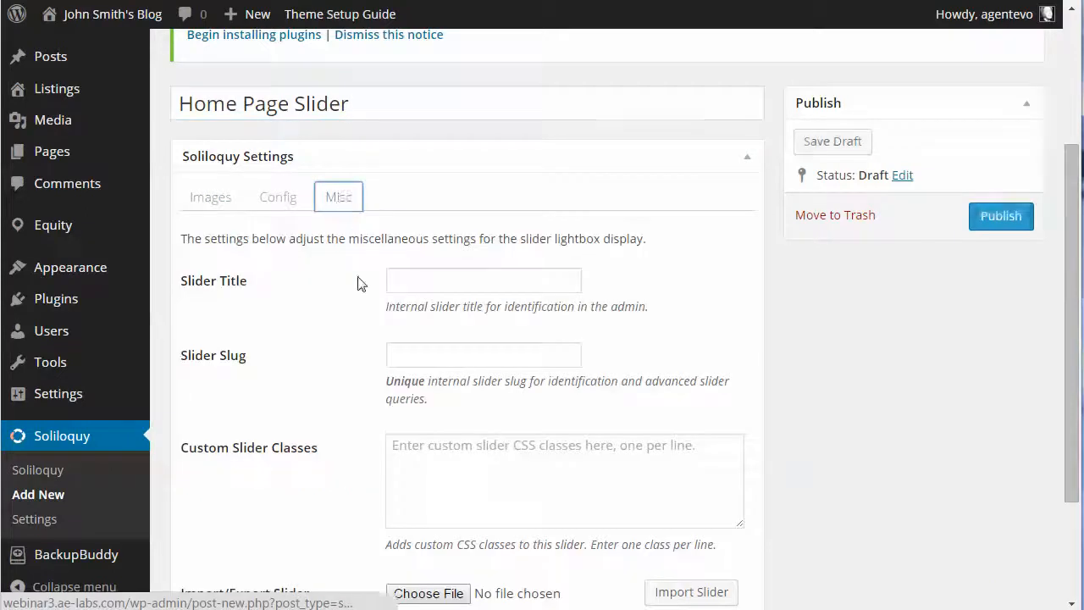
scroll(346, 349, "down", 3)
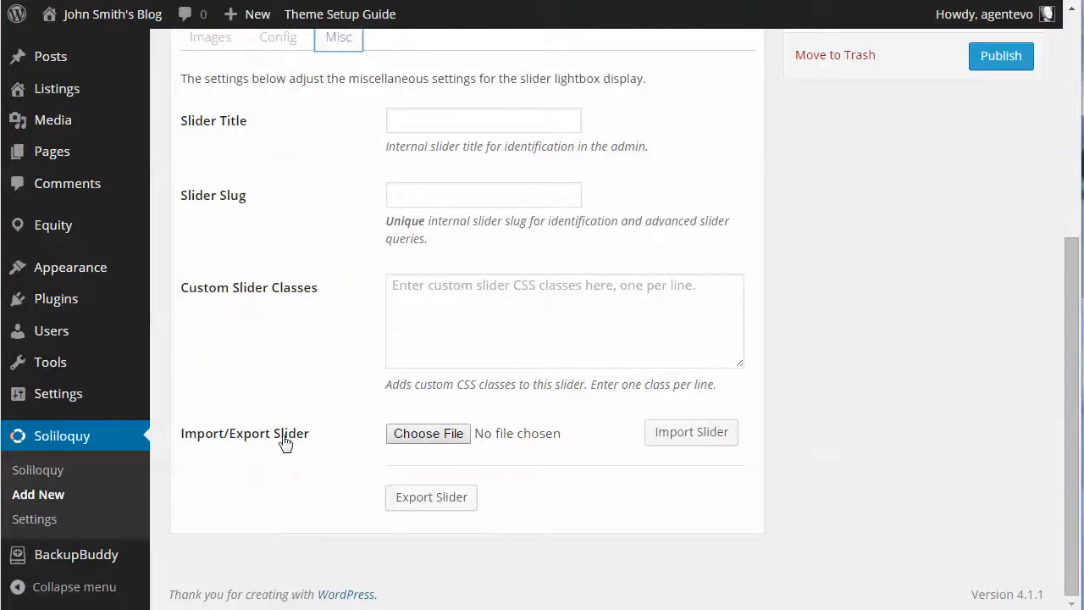
left_click(428, 436)
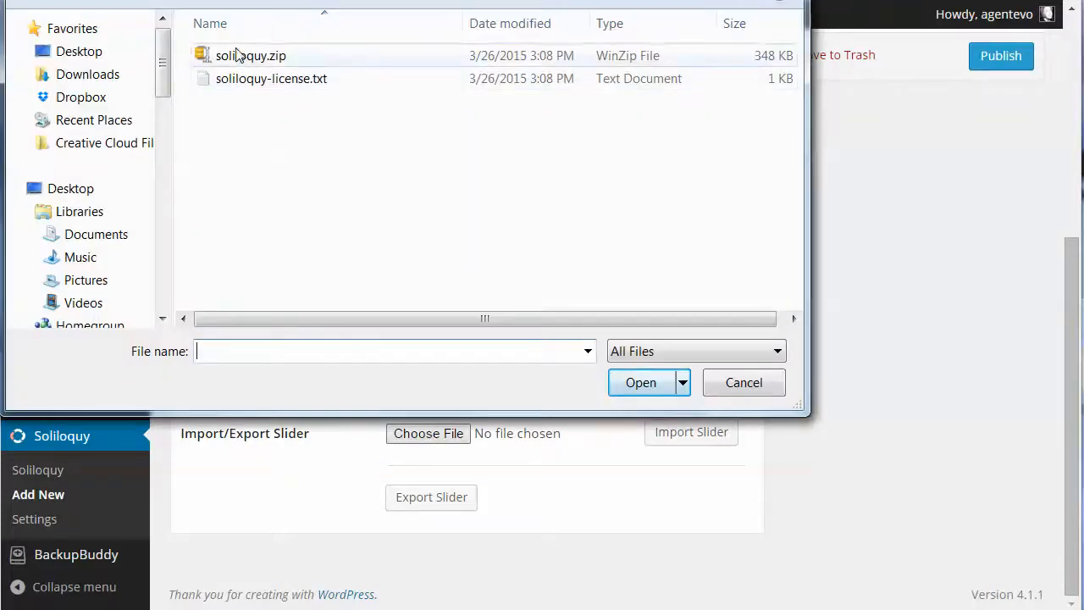
left_click(292, 2)
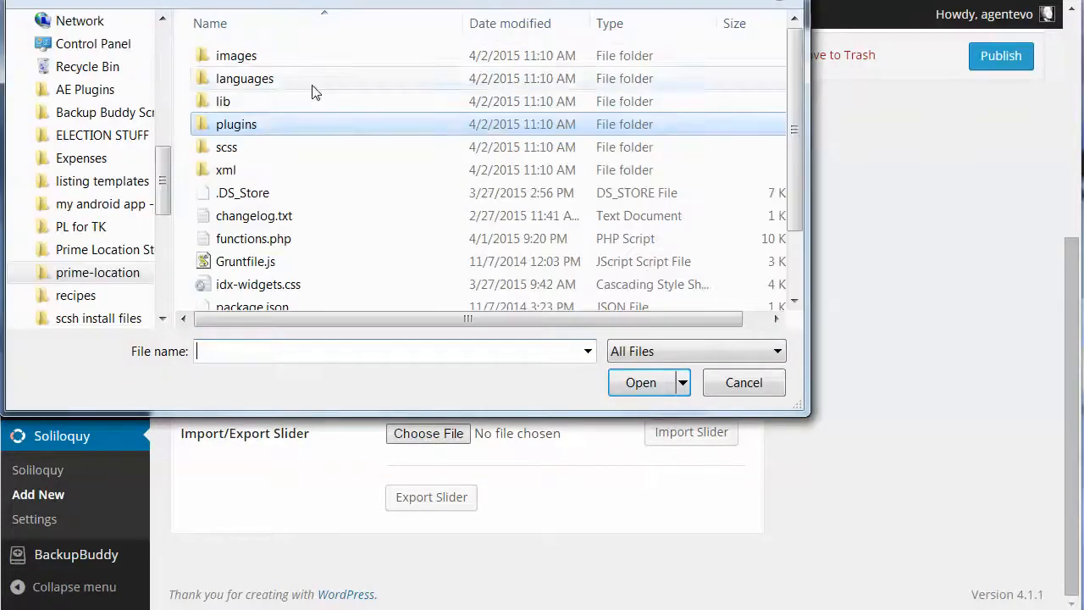
left_click(233, 175)
double_click(232, 175)
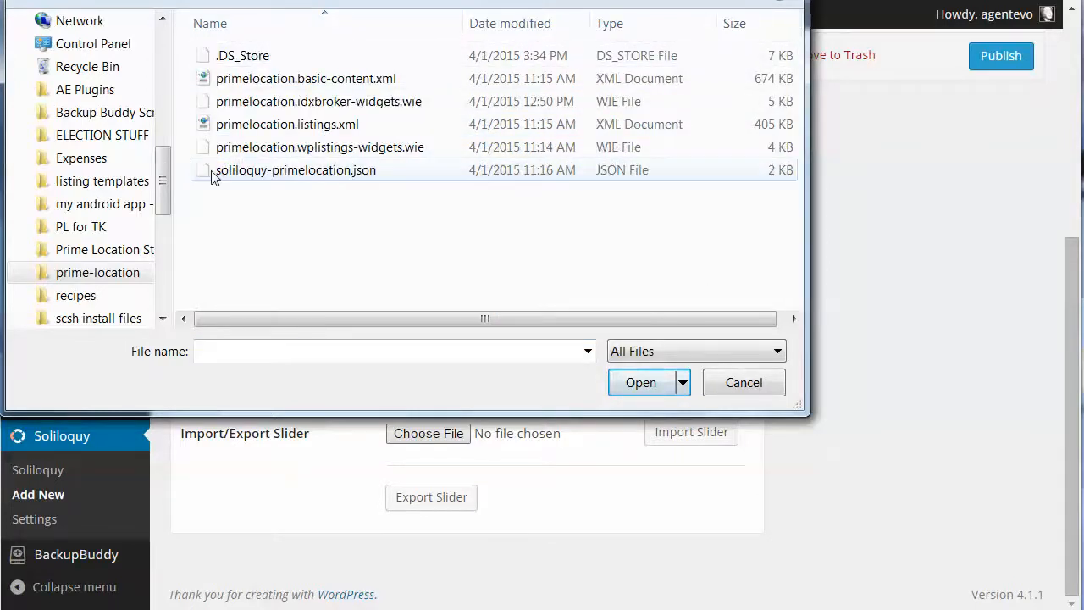
left_click(340, 173)
left_click(644, 387)
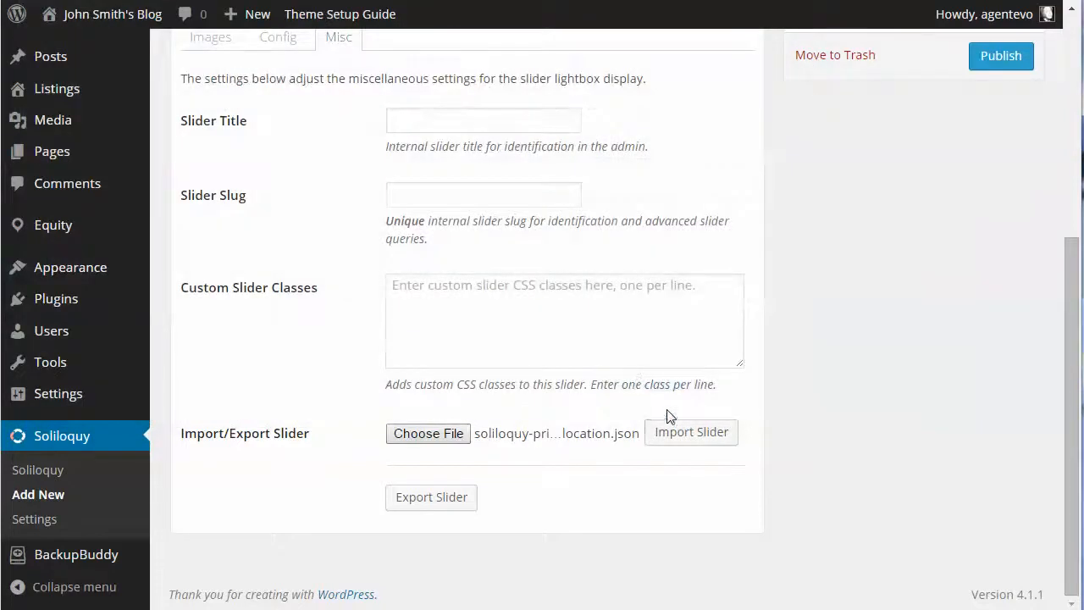
left_click(692, 434)
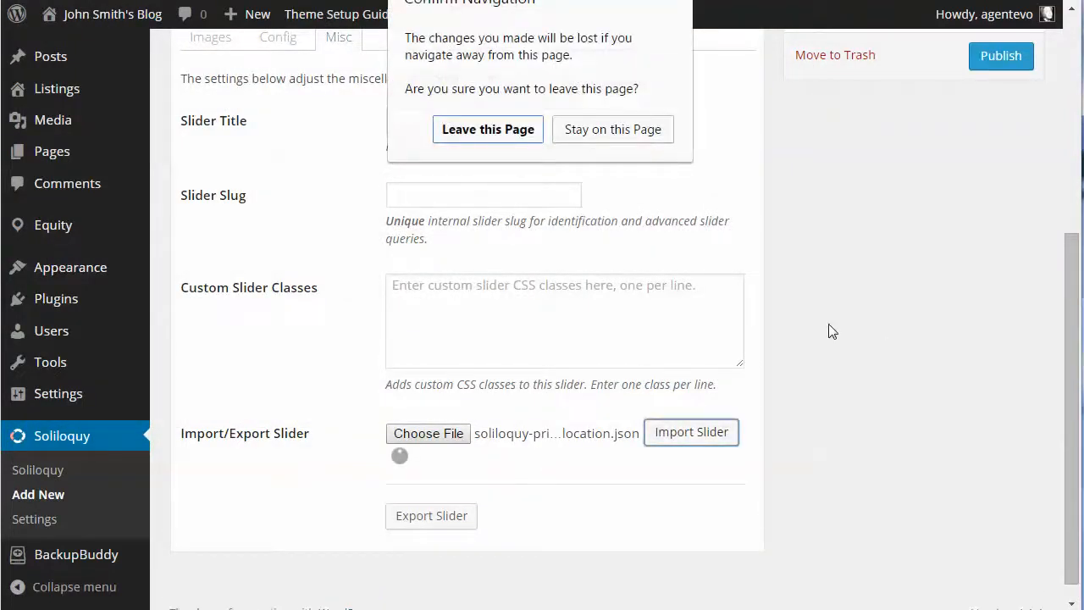
left_click(491, 131)
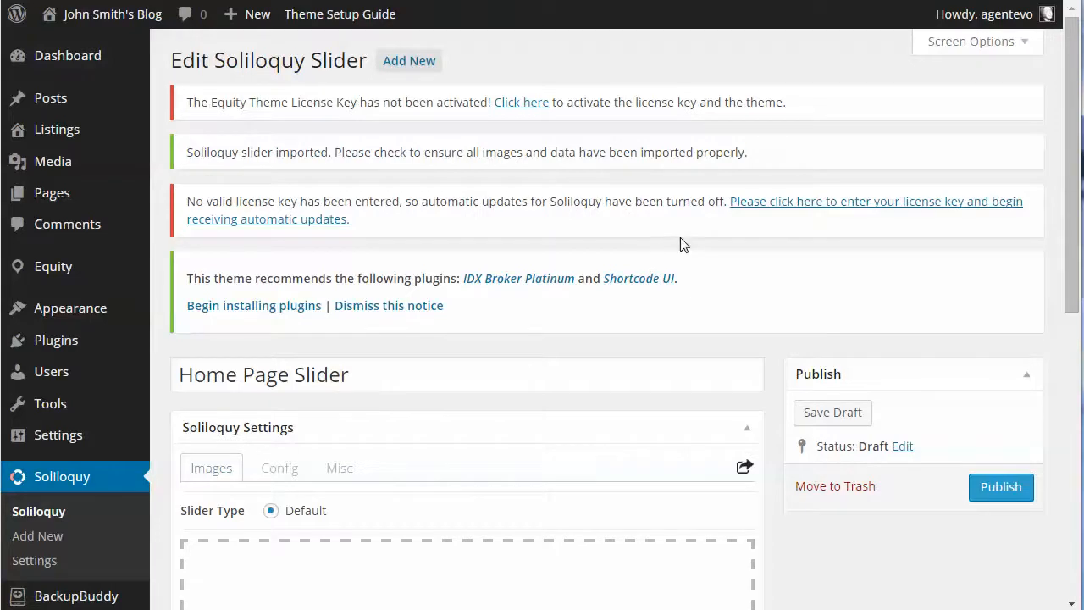
Examine the imported slide images and the slider's configuration, including its dimensions, transition, mobile and navigation options
scroll(683, 243, "down", 6)
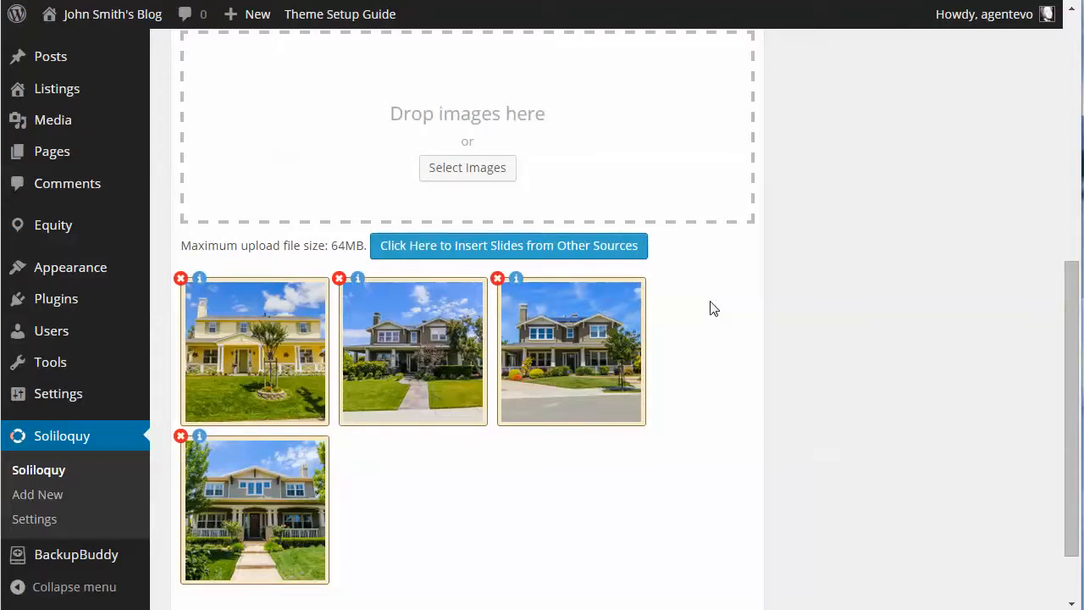
scroll(712, 308, "up", 4)
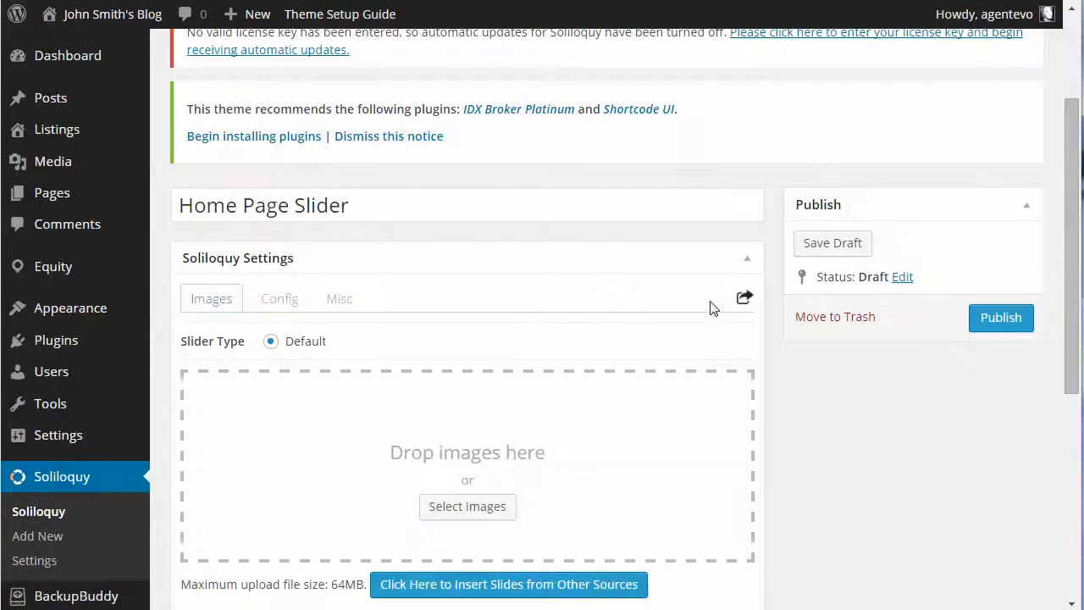
left_click(280, 303)
scroll(641, 320, "down", 3)
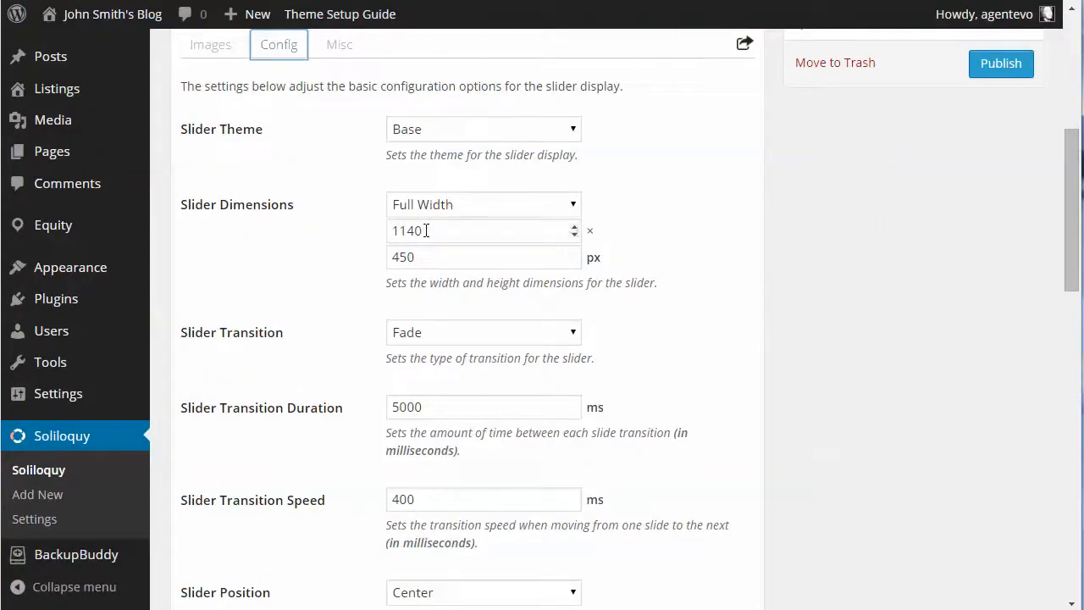
left_click(498, 230)
left_click(430, 260)
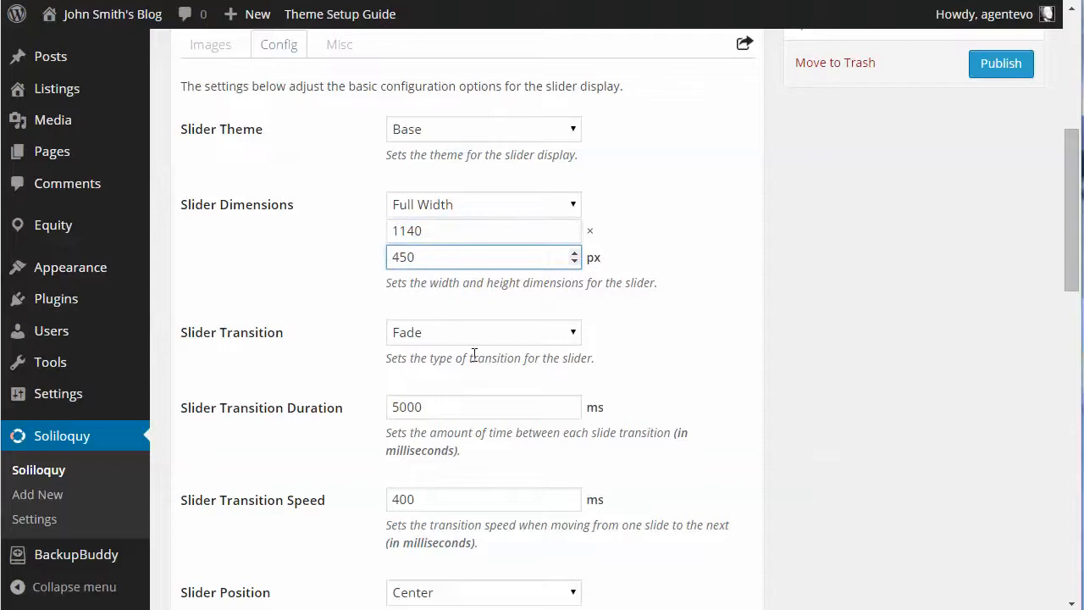
scroll(474, 354, "down", 2)
scroll(508, 372, "down", 3)
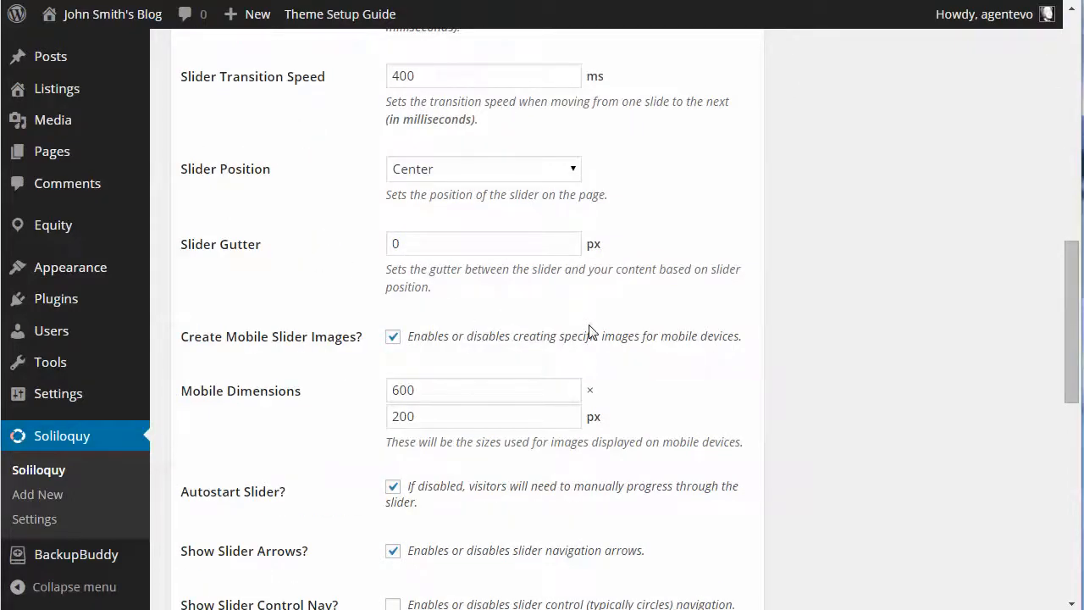
scroll(590, 331, "down", 2)
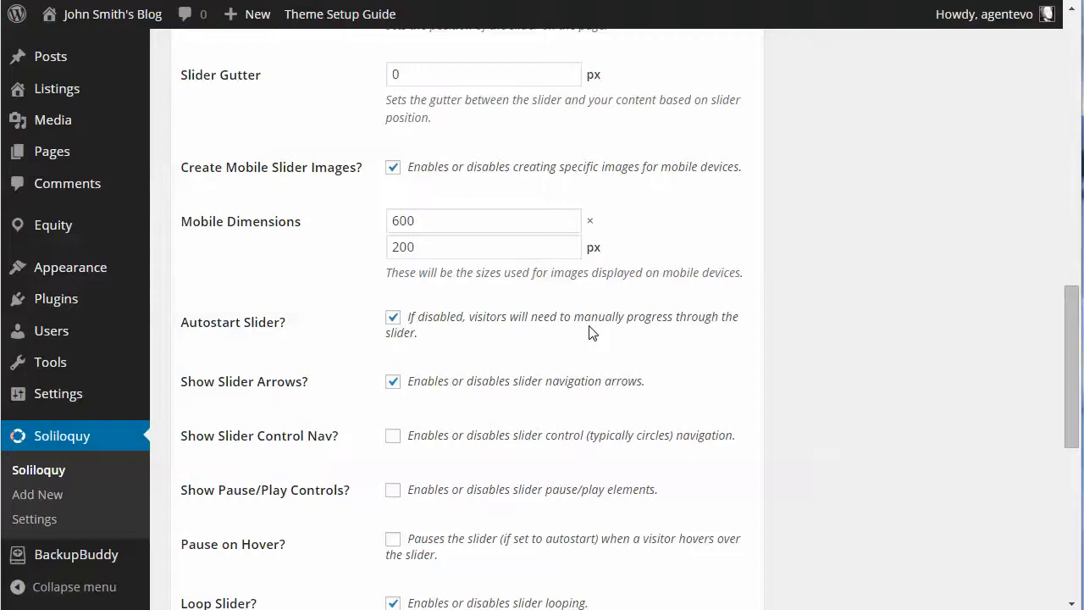
scroll(590, 331, "down", 2)
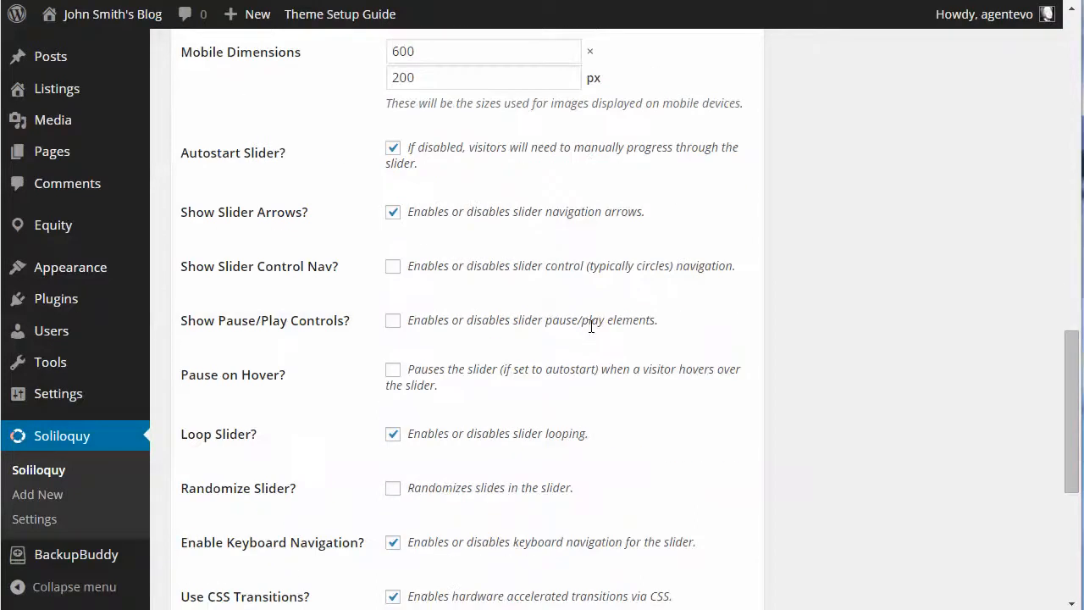
scroll(590, 327, "up", 10)
scroll(590, 330, "up", 6)
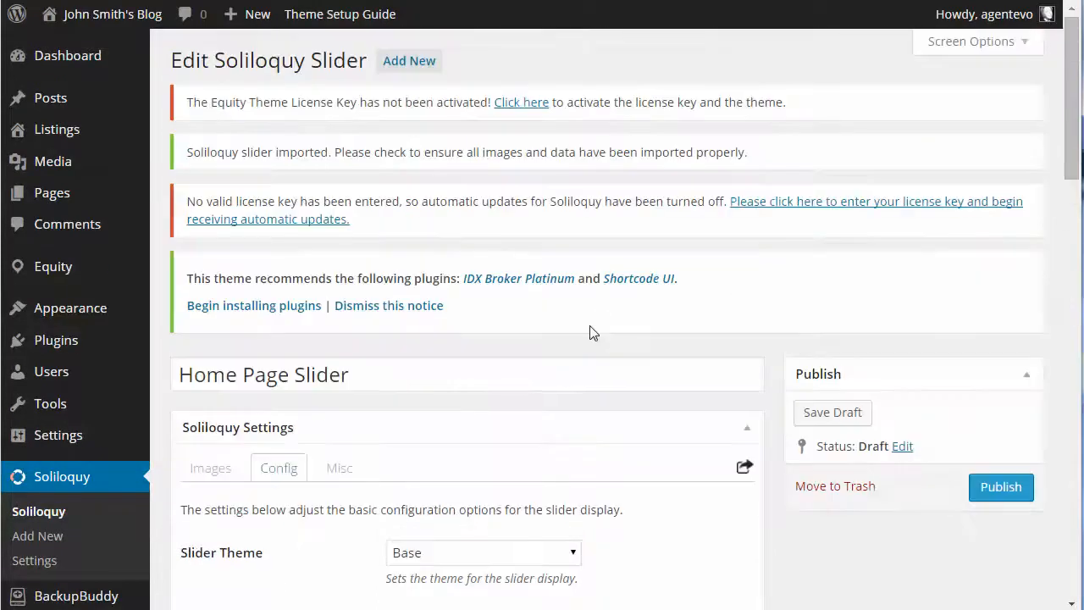
In the slider's miscellaneous settings, set the slider title to "Home Page Slider" and the slug to "home-page-slider"
scroll(590, 331, "down", 2)
left_click(343, 299)
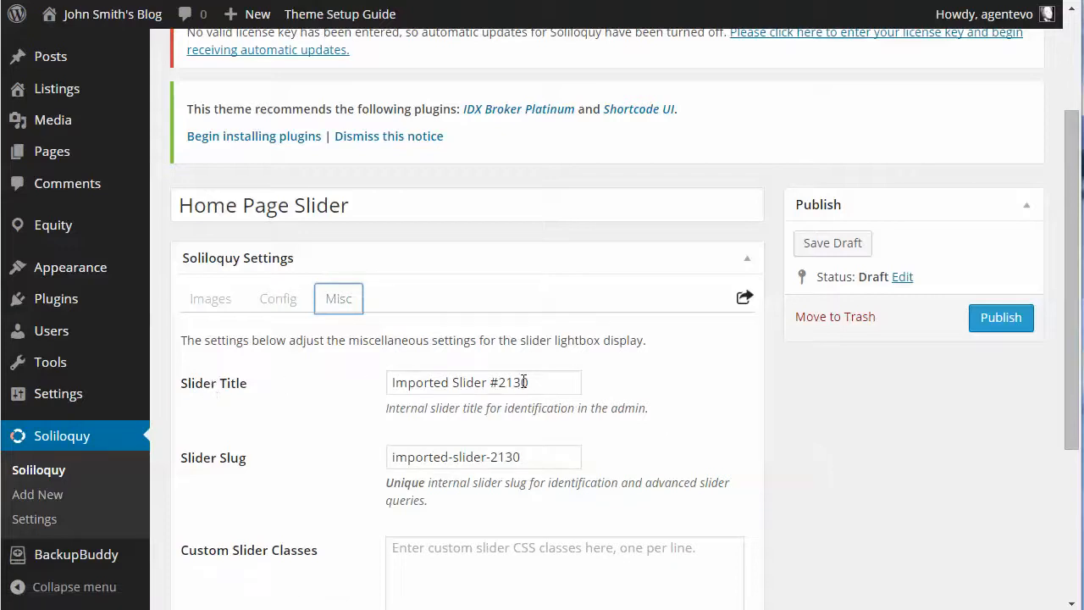
left_click_drag(556, 383, 358, 377)
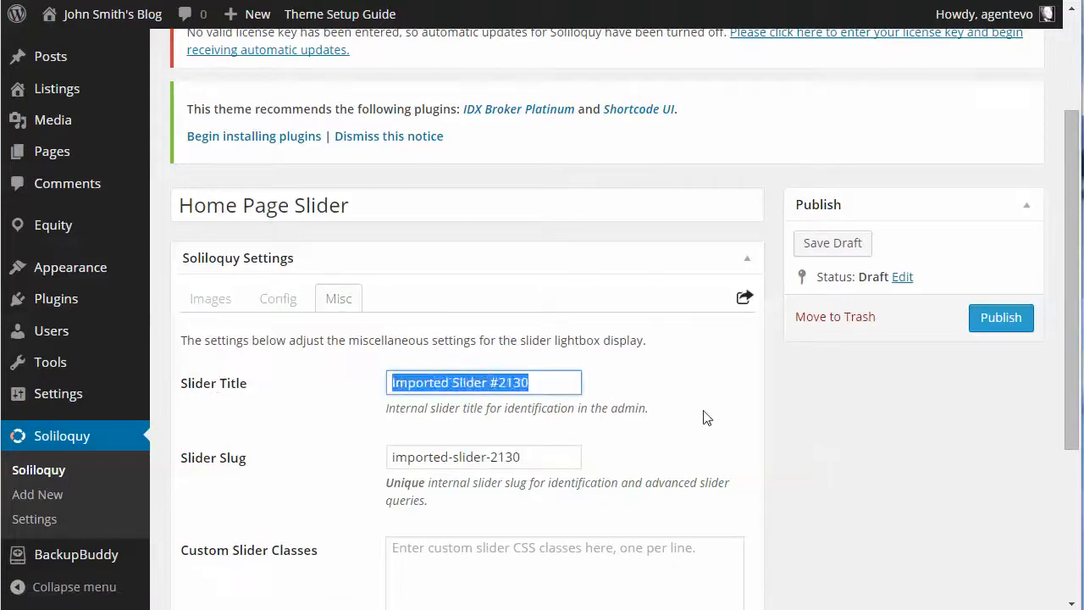
type("Home")
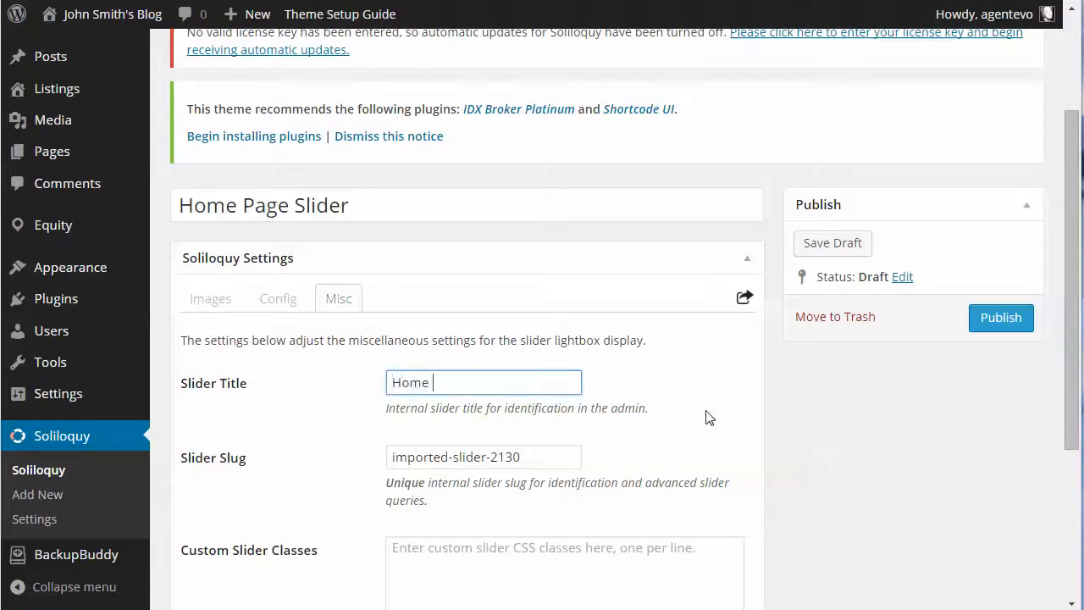
type(" Page Slider")
scroll(709, 418, "down", 1)
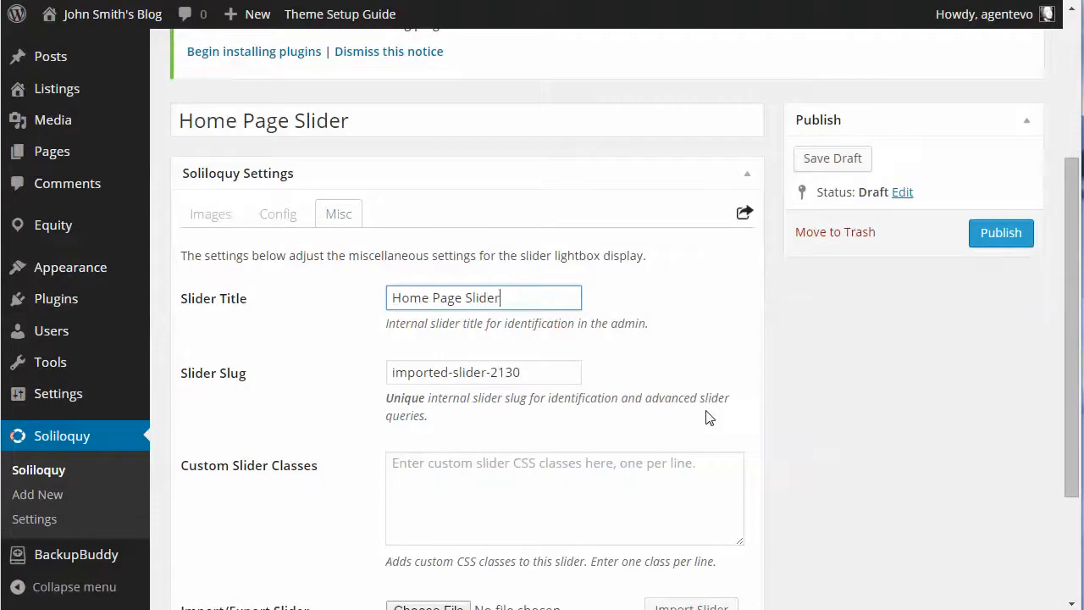
left_click_drag(528, 373, 338, 389)
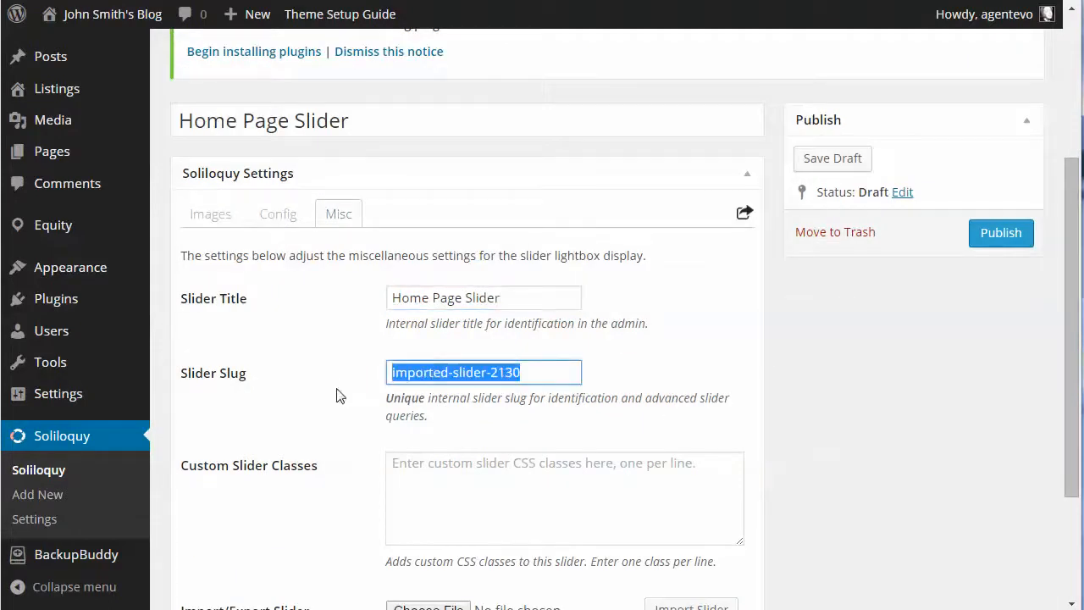
type("home-pag")
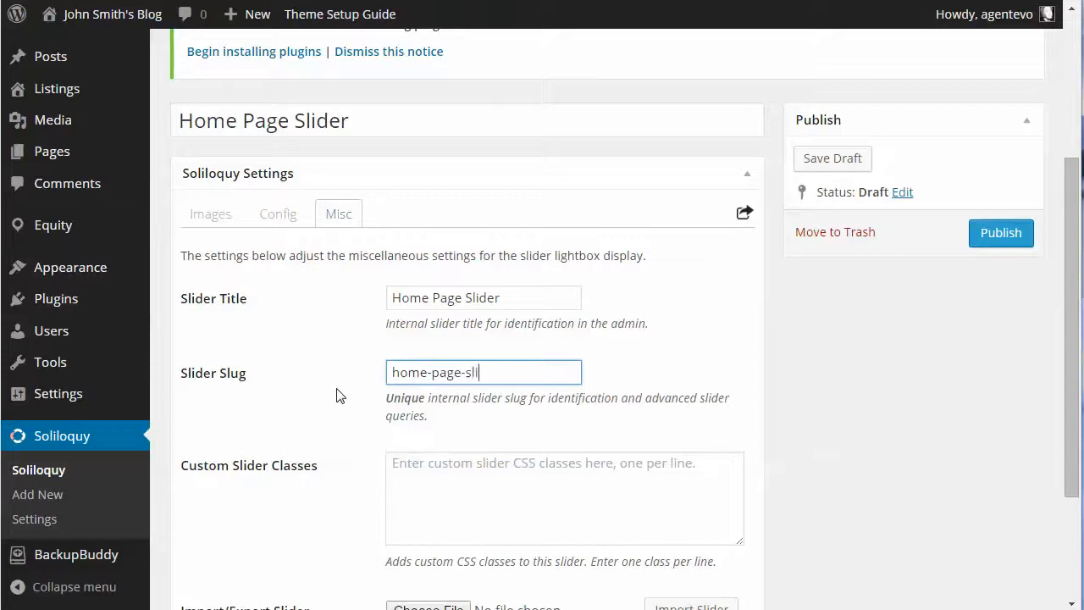
scroll(553, 347, "down", 2)
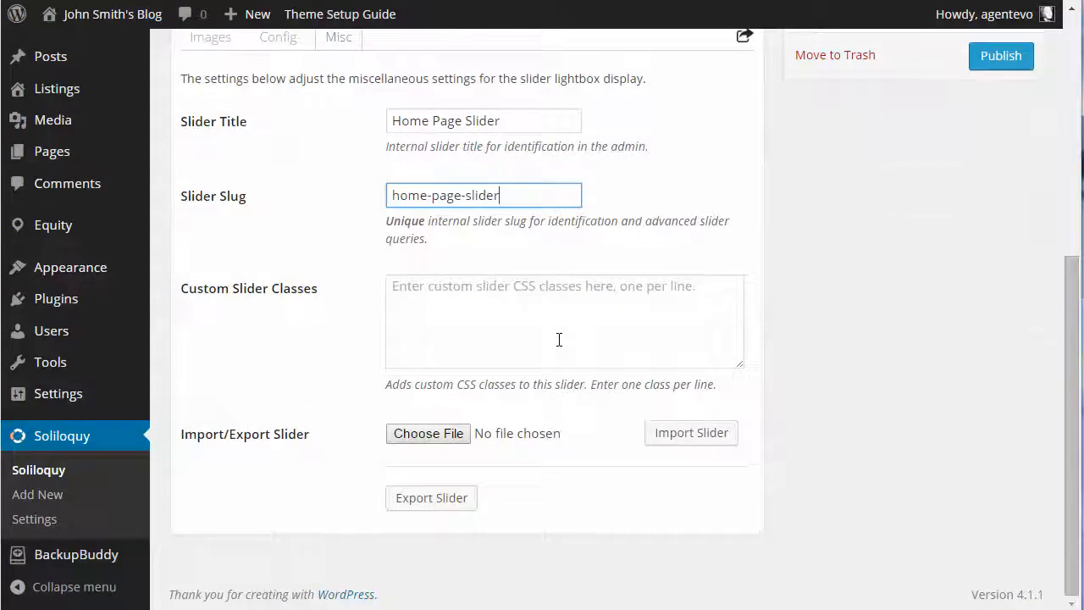
Publish the Home Page Slider and open the site's widget management page
scroll(559, 339, "up", 3)
left_click(998, 311)
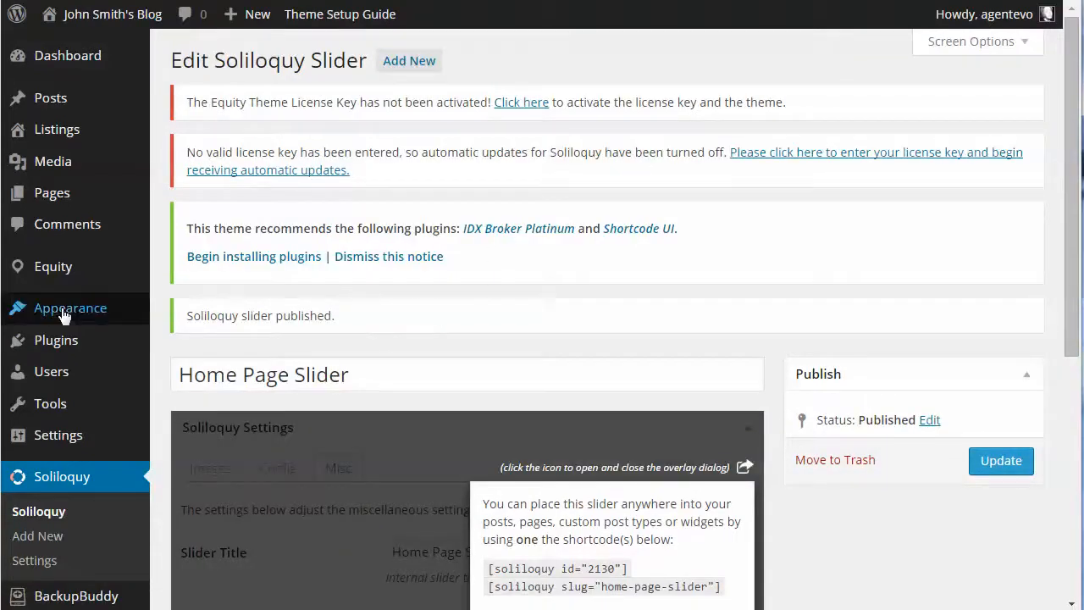
mouse_move(68, 312)
left_click(184, 360)
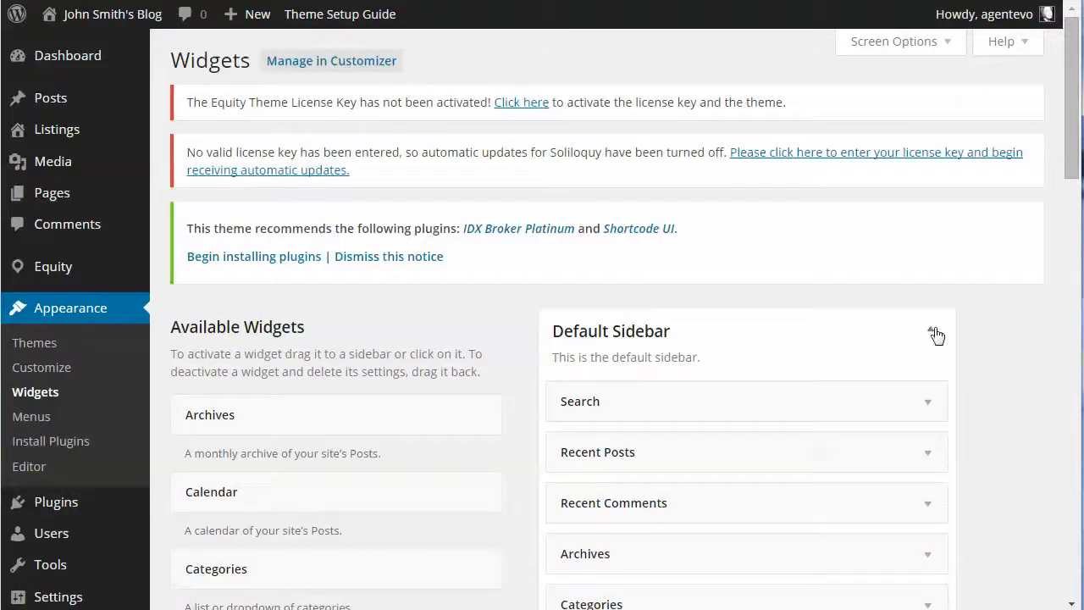
Collapse the Default Sidebar area, expand Home Lead and add a Soliloquy widget to it
left_click(931, 331)
left_click(936, 391)
scroll(1009, 398, "down", 7)
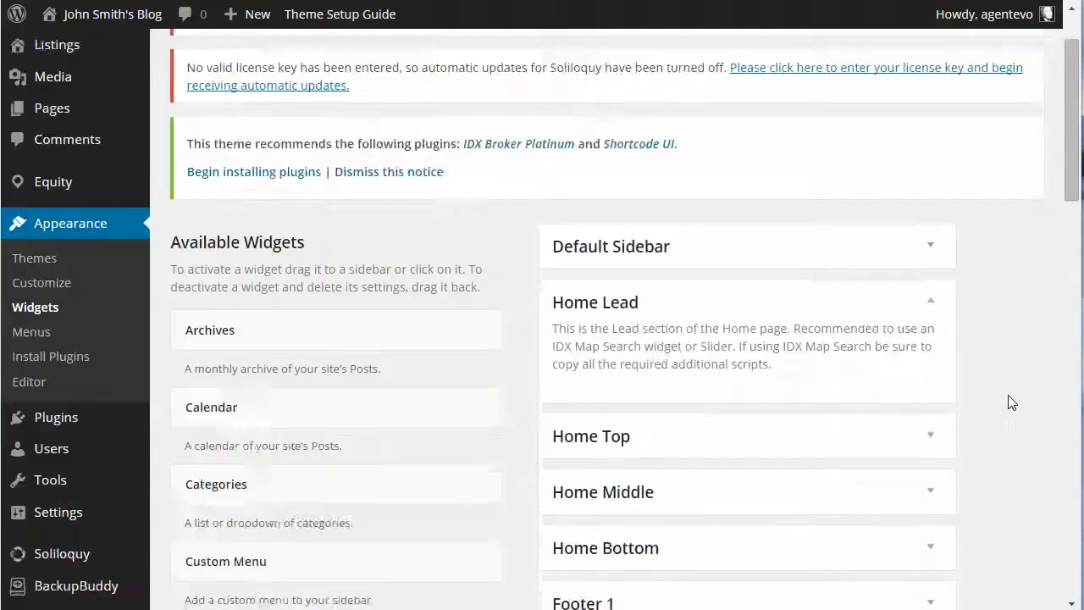
scroll(1009, 401, "down", 6)
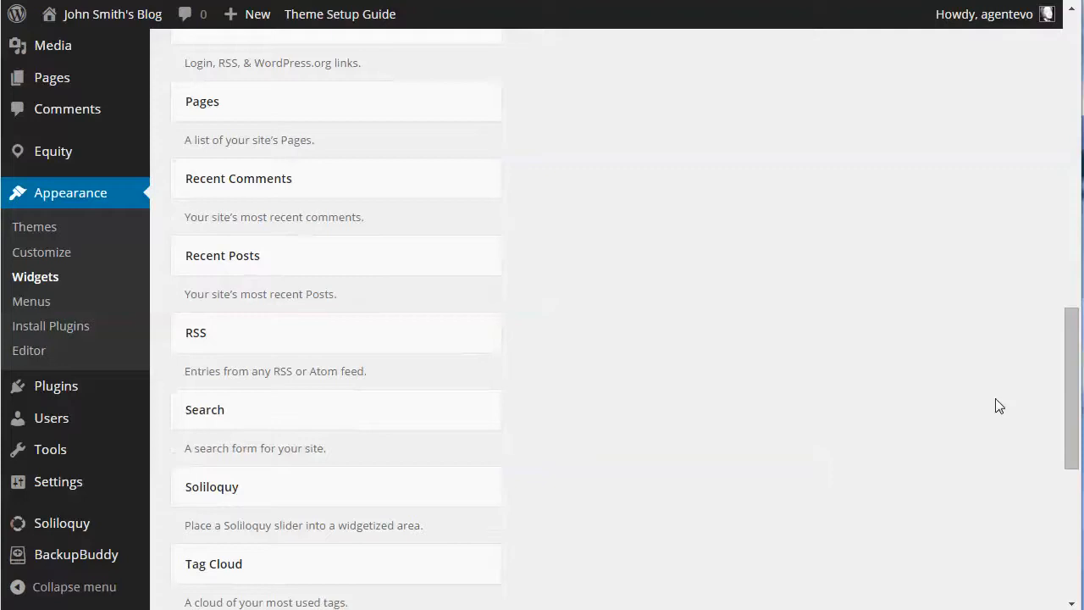
left_click_drag(213, 491, 662, 174)
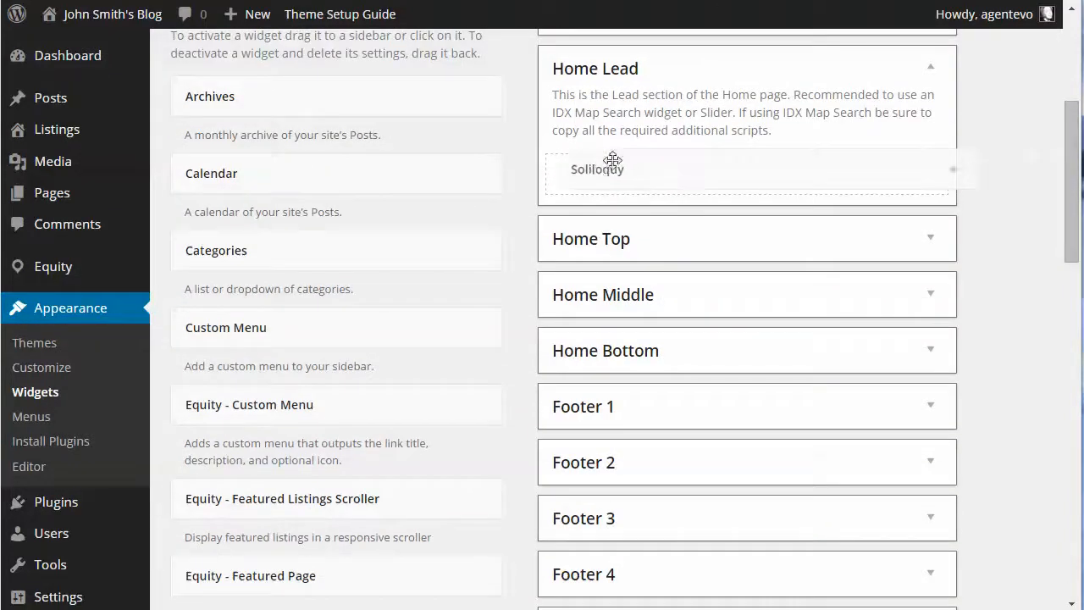
Set the Soliloquy widget's slider to Home Page Slider and save the widget
left_click(671, 308)
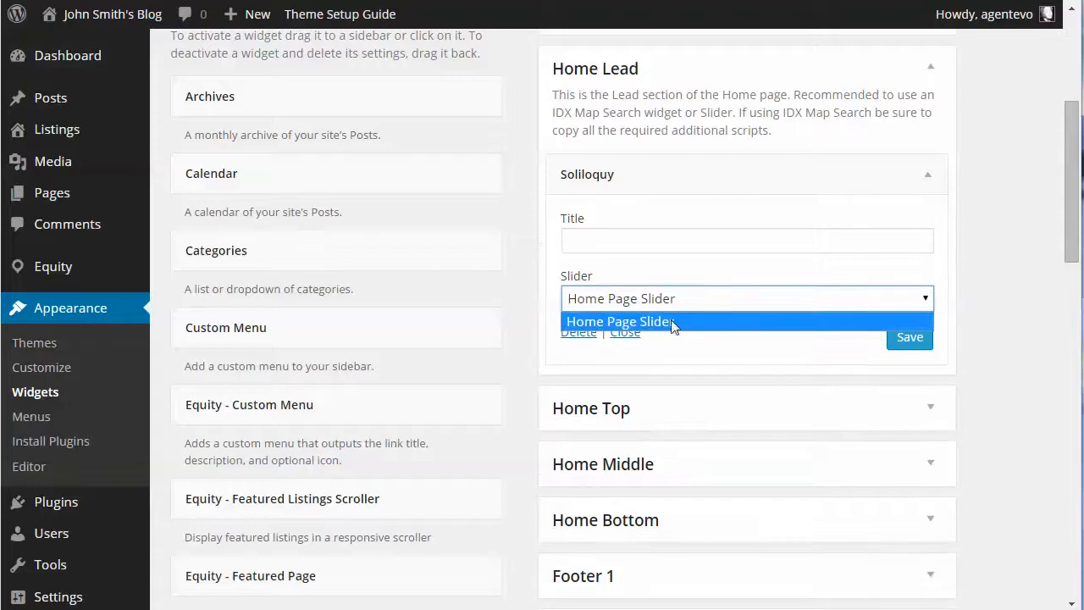
left_click(670, 318)
left_click(911, 339)
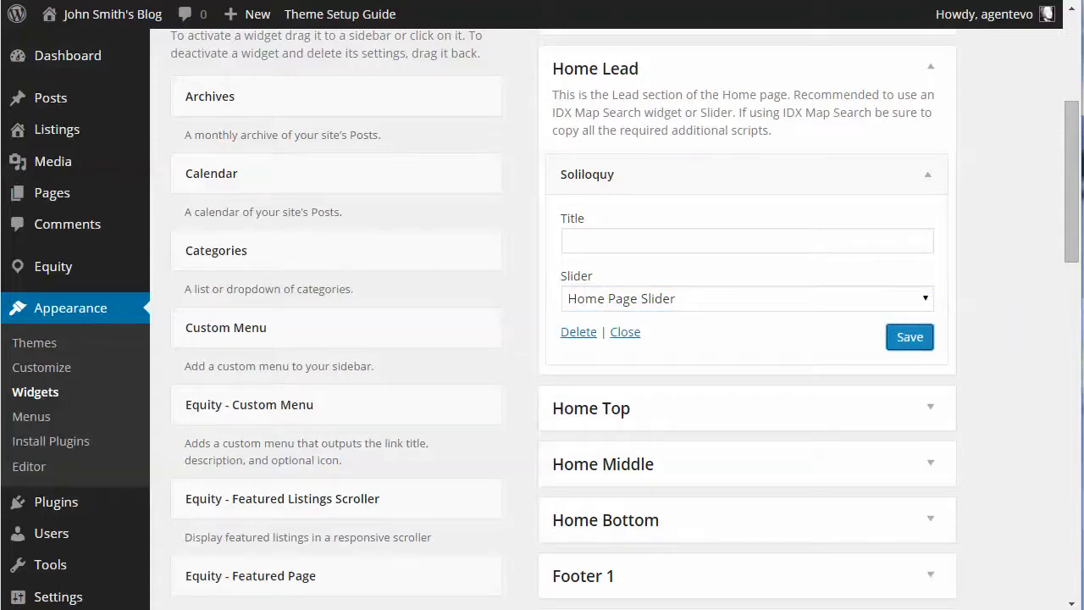
Reload the site's home page and check the slider, advancing one slide and viewing the content below it
key("ctrl+Tab")
key("F5")
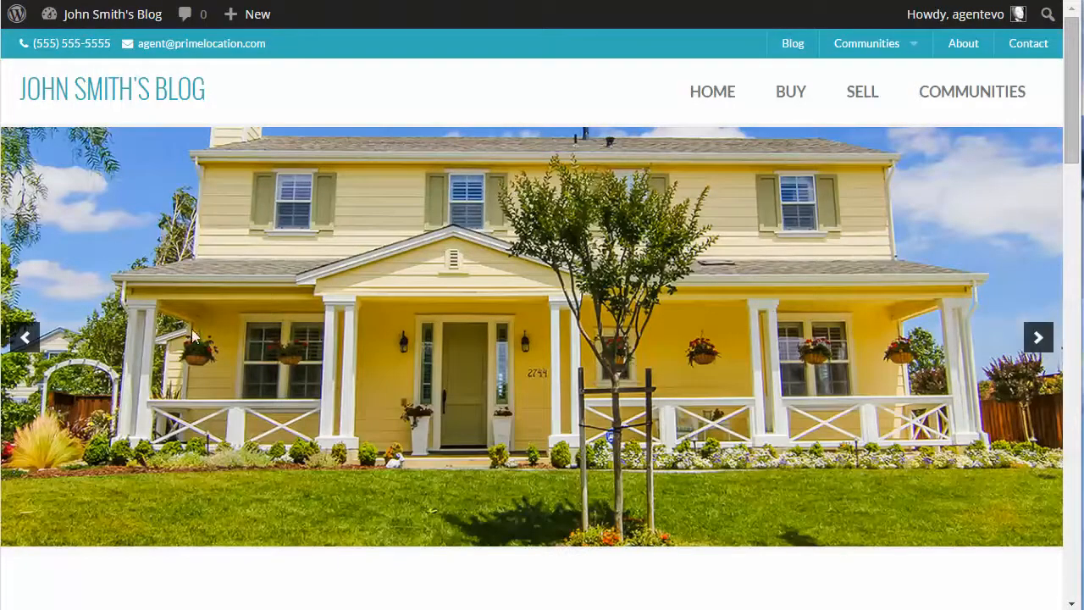
left_click(1033, 337)
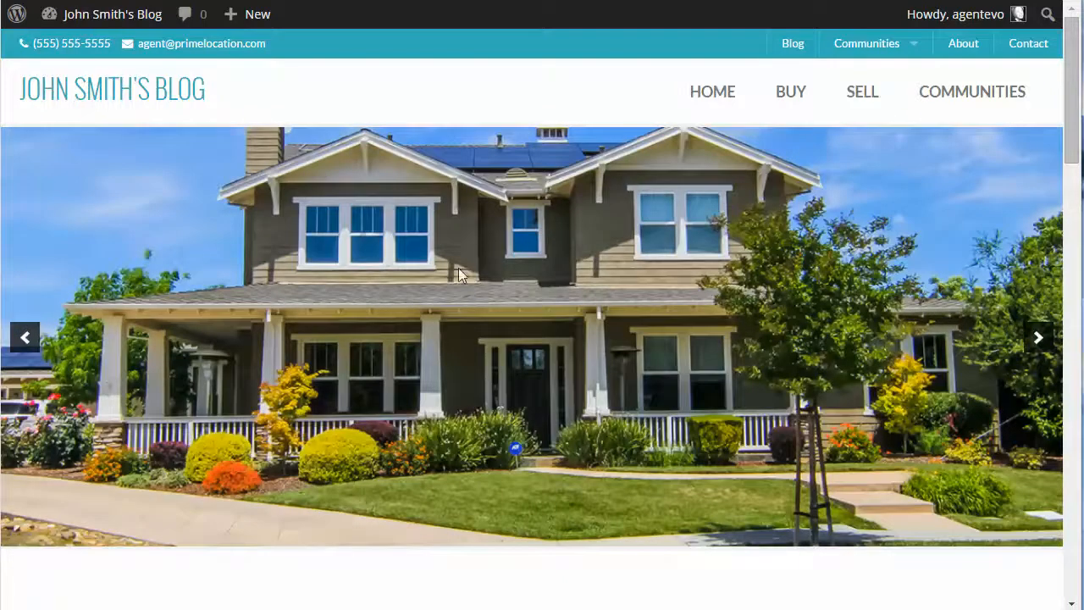
scroll(459, 268, "down", 3)
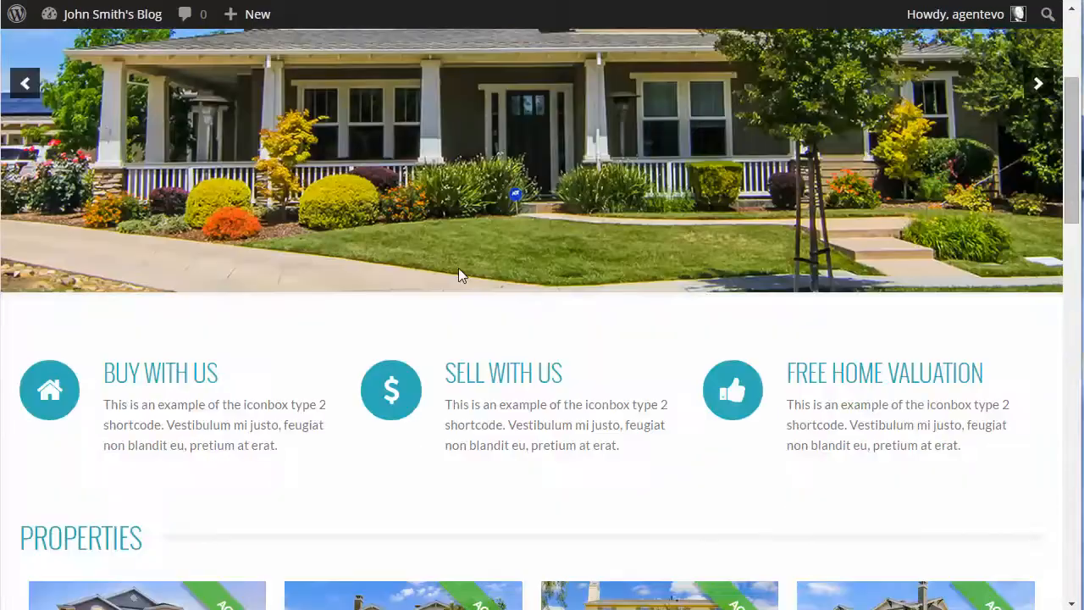
scroll(458, 268, "up", 2)
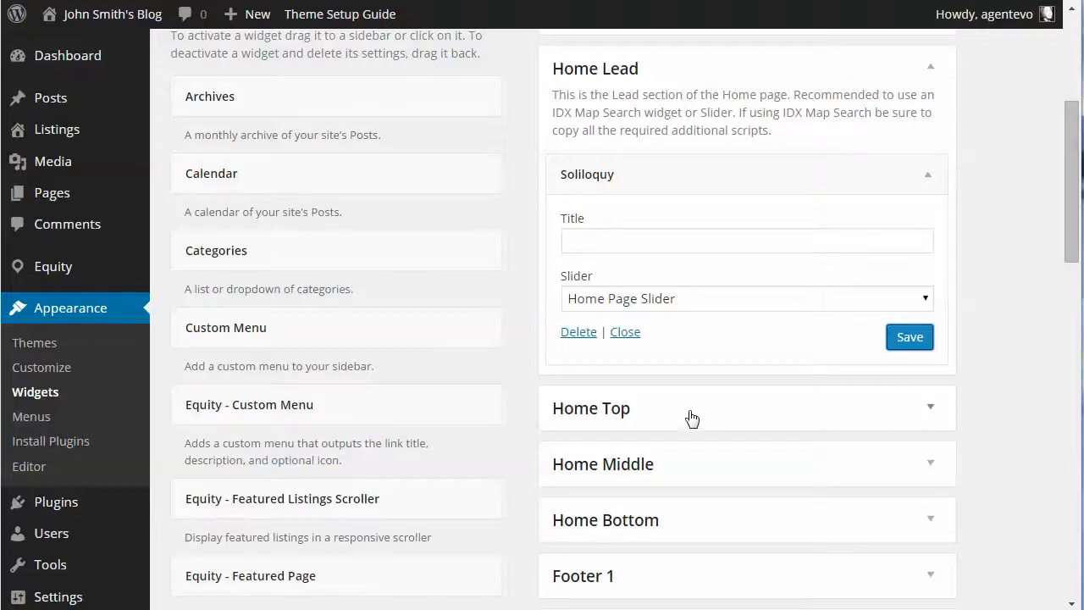
On the widget management page, examine the Text and Featured Listings Scroller widgets in the Home Top area
left_click(933, 410)
scroll(998, 395, "down", 4)
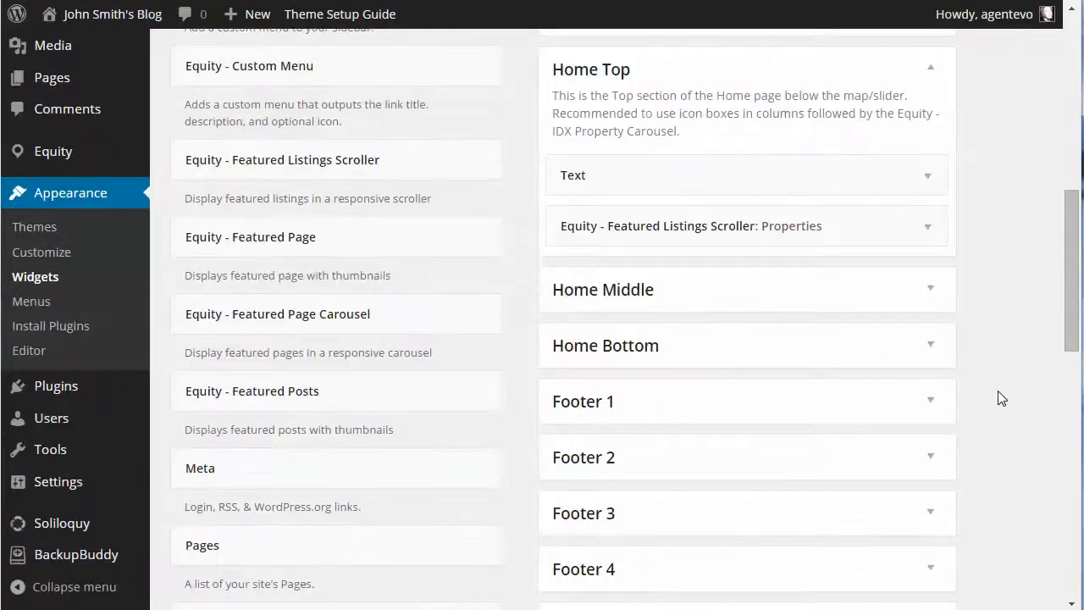
left_click(928, 178)
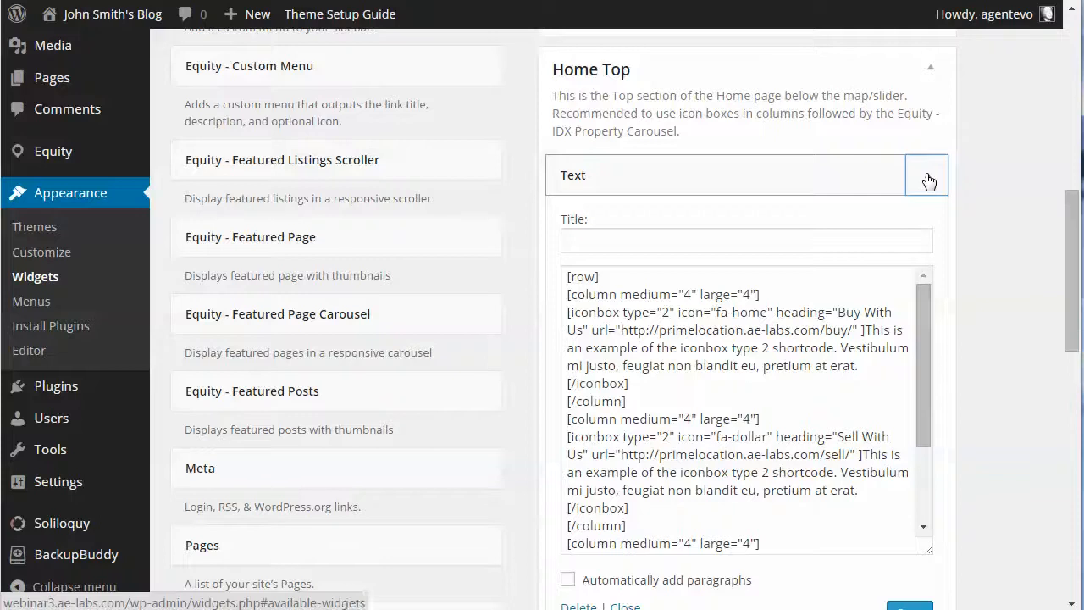
left_click(928, 178)
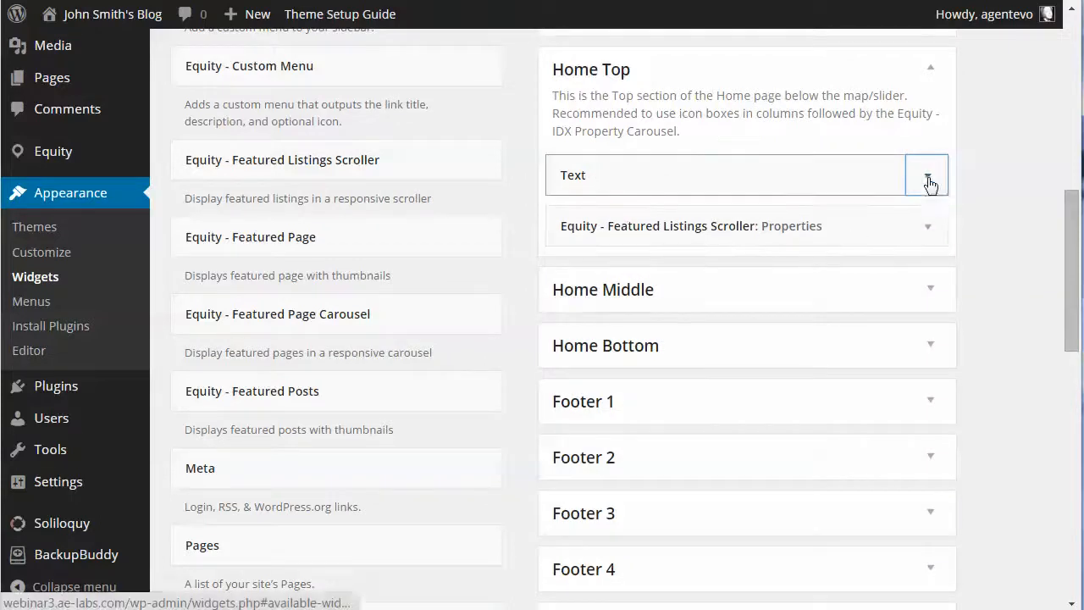
scroll(929, 181, "down", 1)
left_click(928, 95)
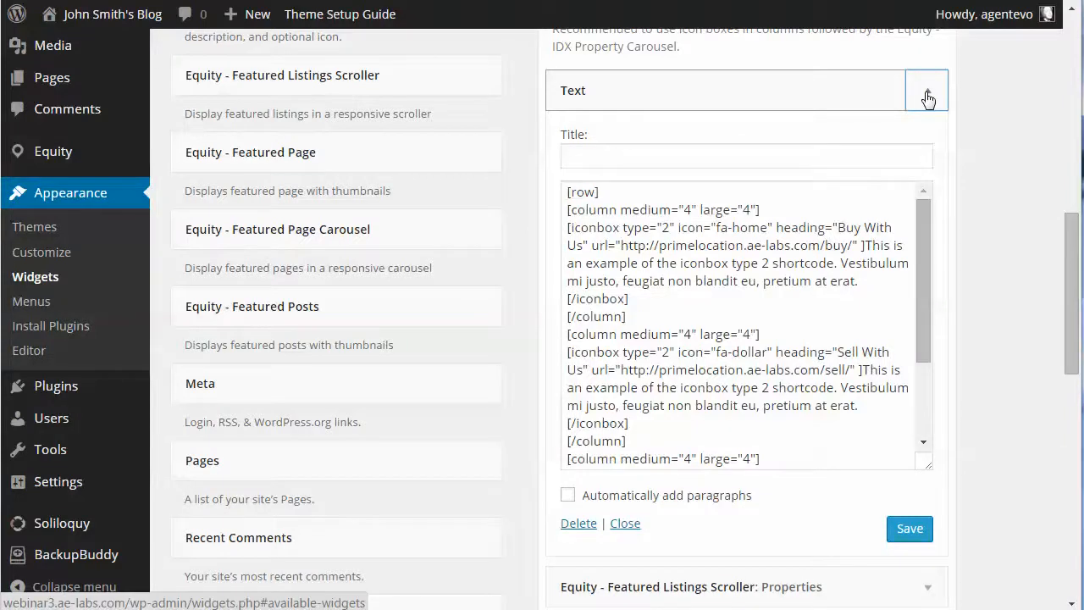
left_click(928, 95)
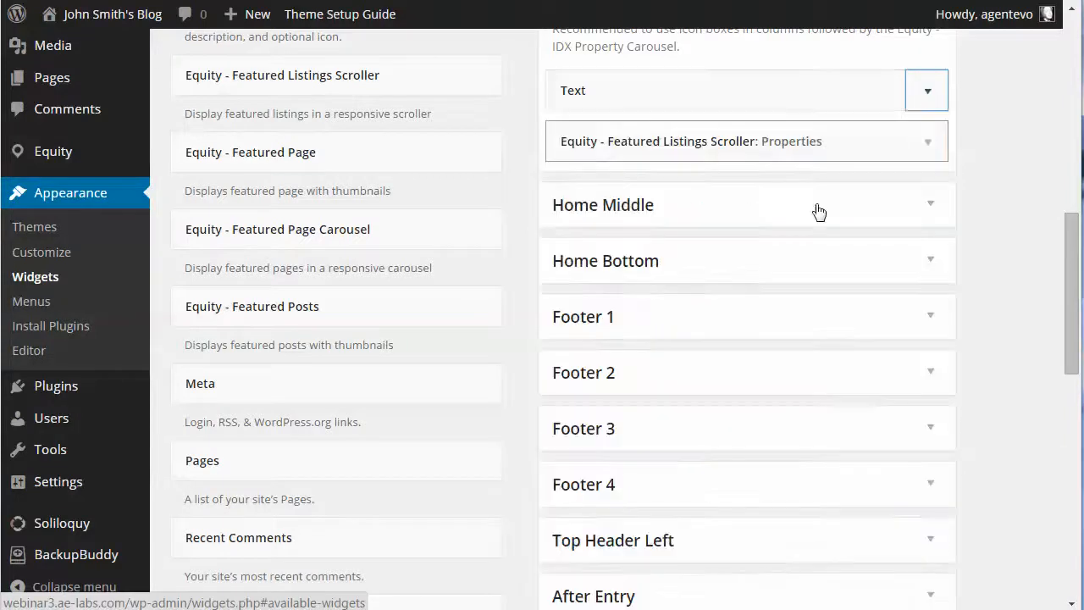
left_click(928, 144)
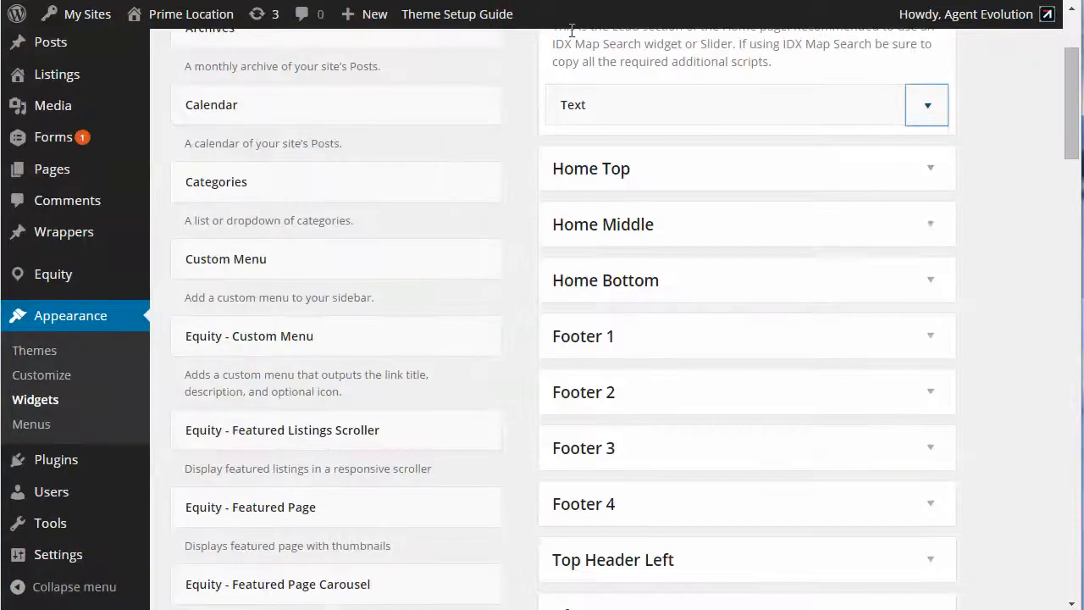
On the Prime Location demo site's widget page, examine the icon box shortcodes in Home Top's Text widget
left_click(928, 169)
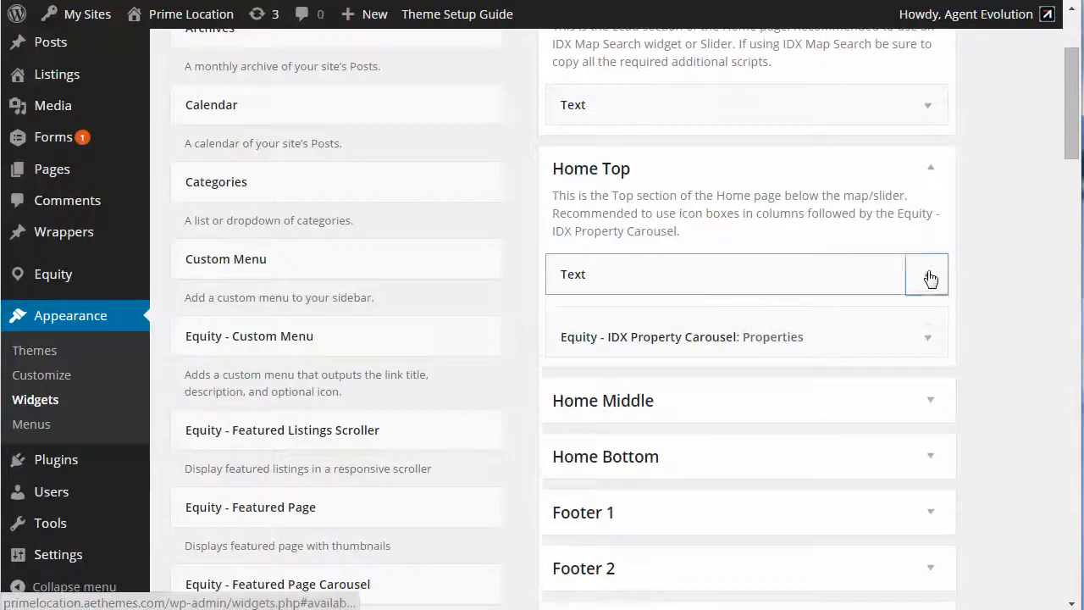
left_click(928, 276)
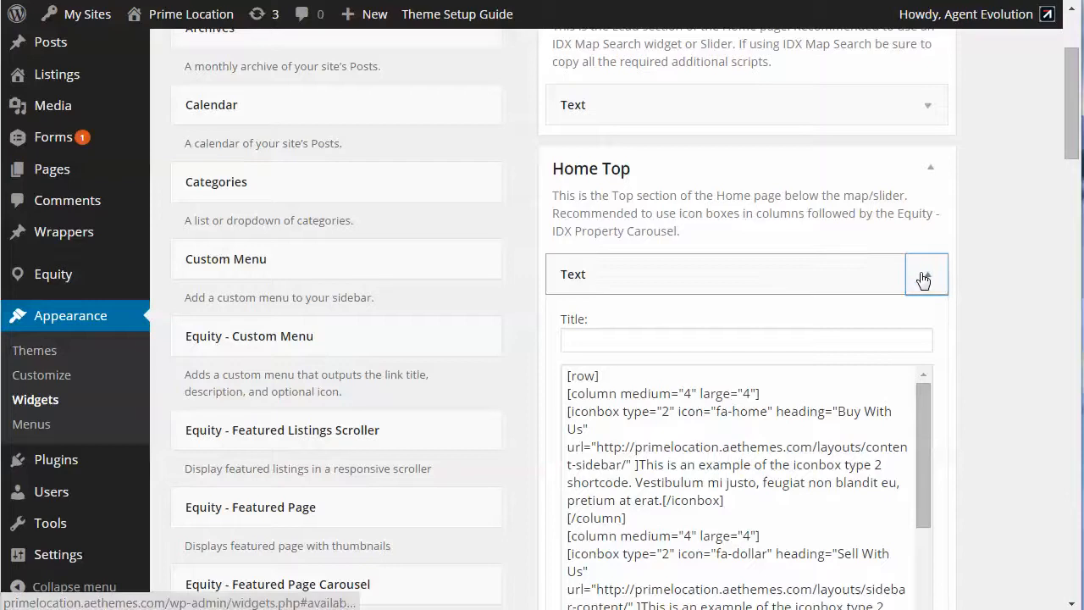
left_click(923, 278)
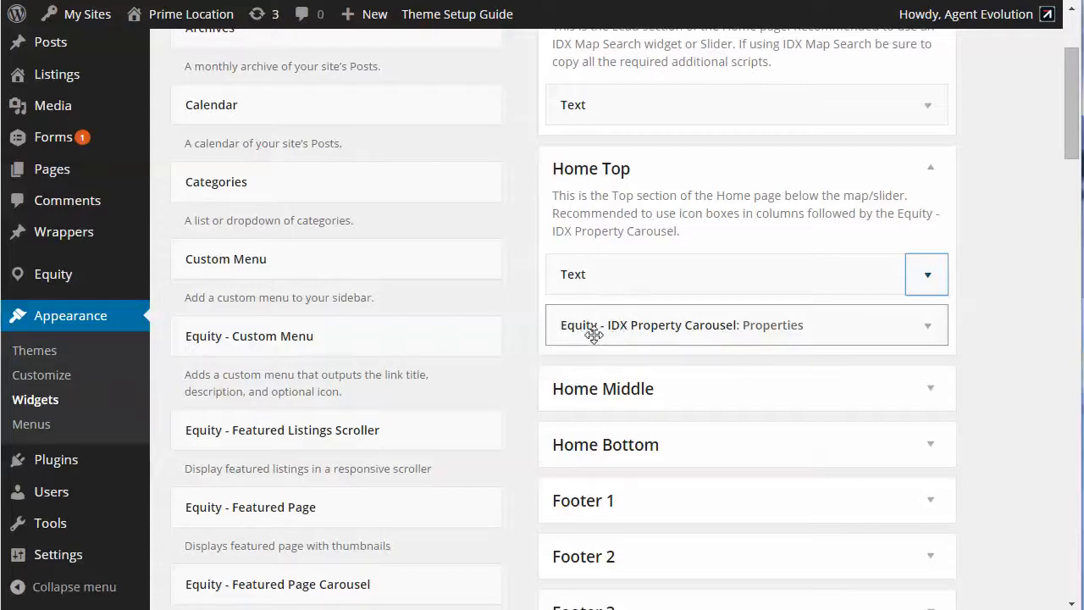
Examine the demo's IDX Property Carousel settings, including title, properties to display, listings without scrolling and maximum number of listings
left_click(928, 330)
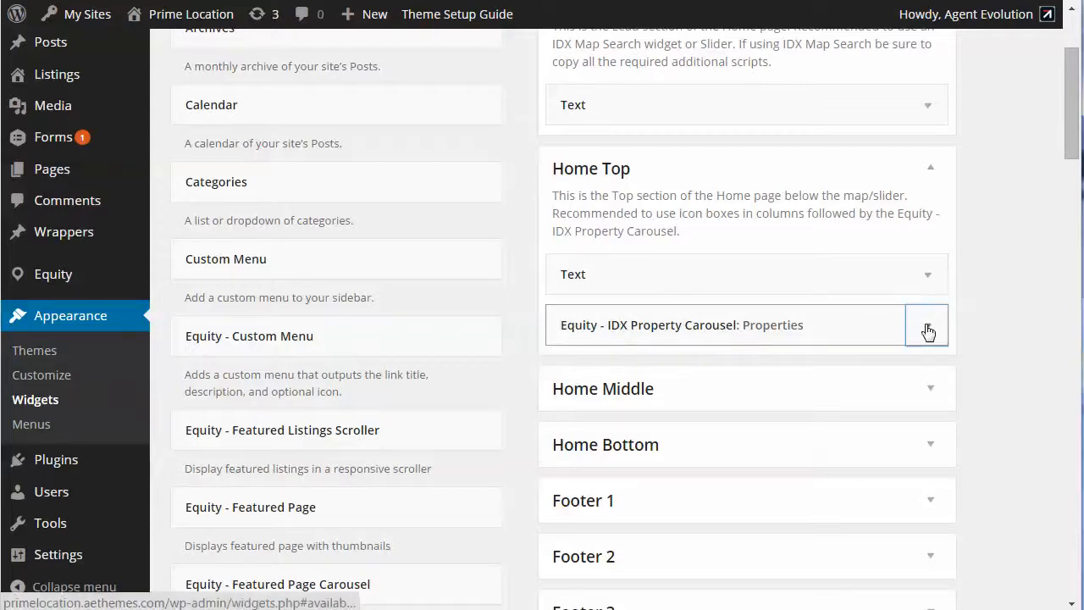
scroll(878, 419, "down", 2)
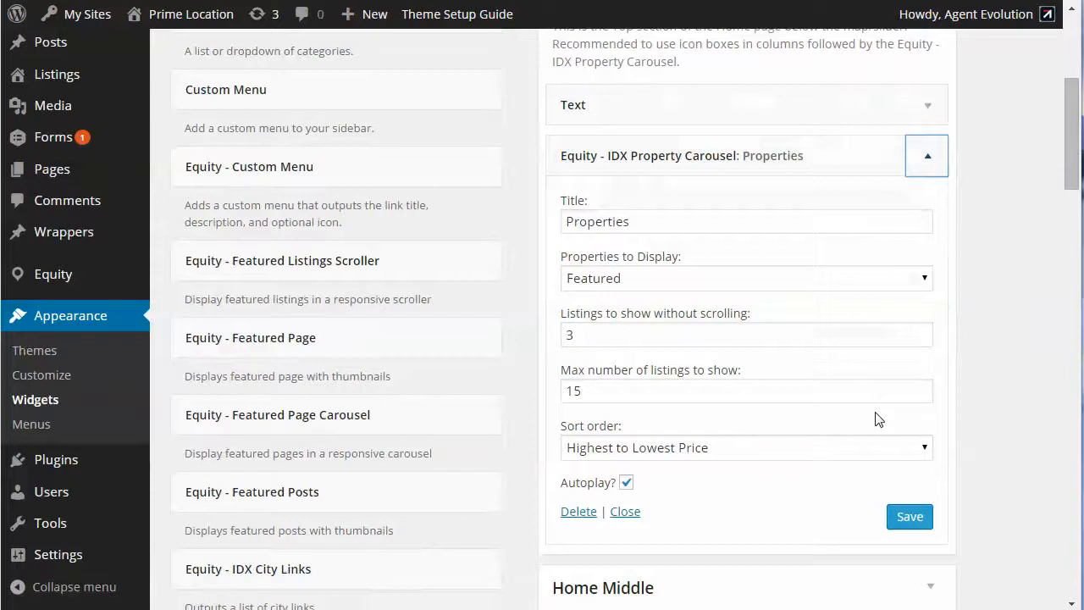
left_click(650, 223)
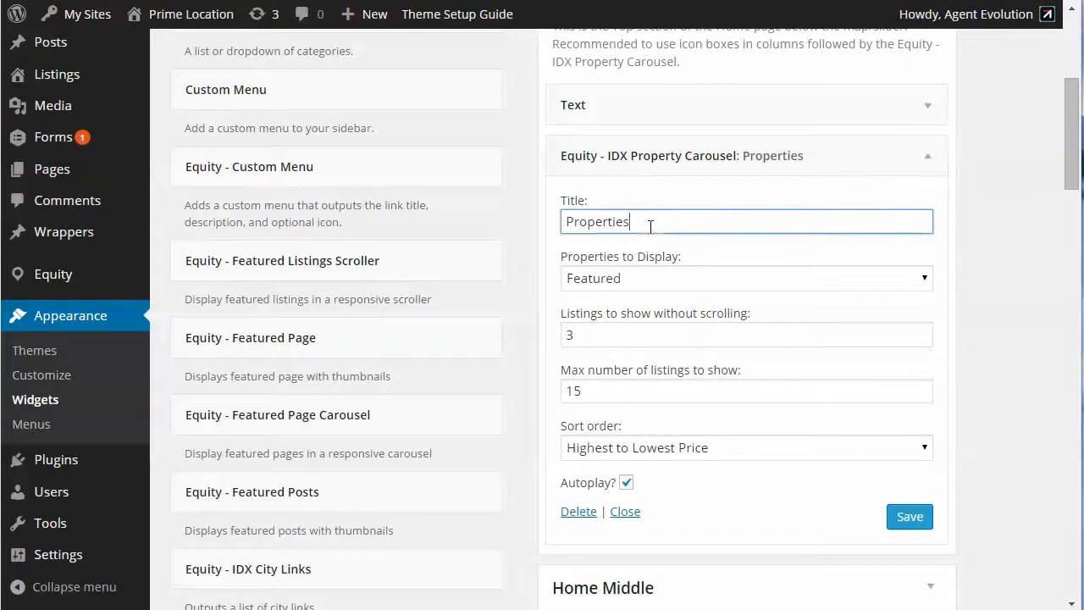
left_click(644, 281)
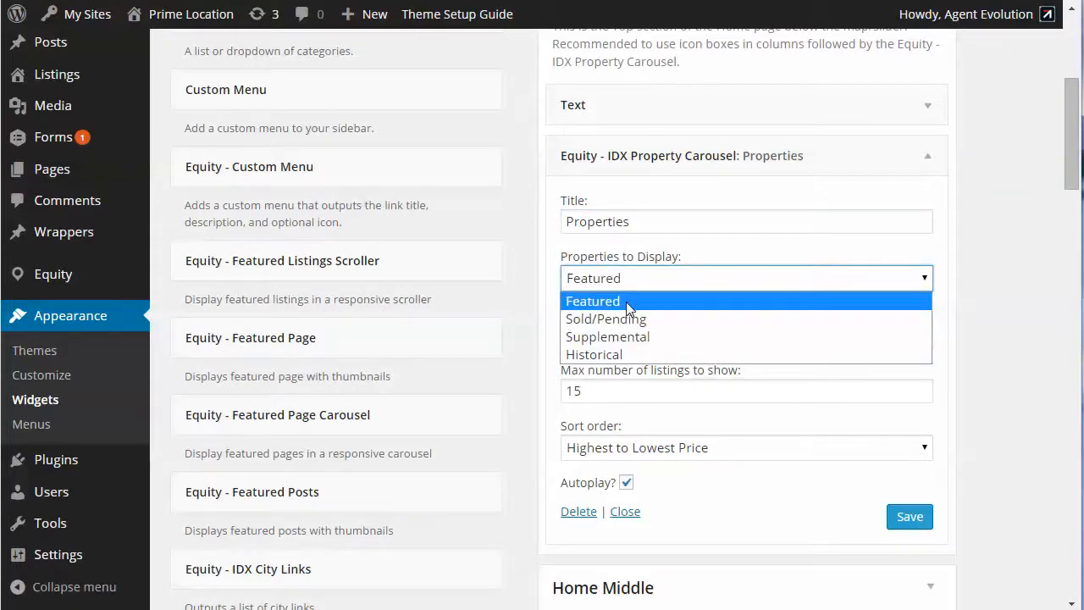
left_click(626, 301)
left_click(595, 334)
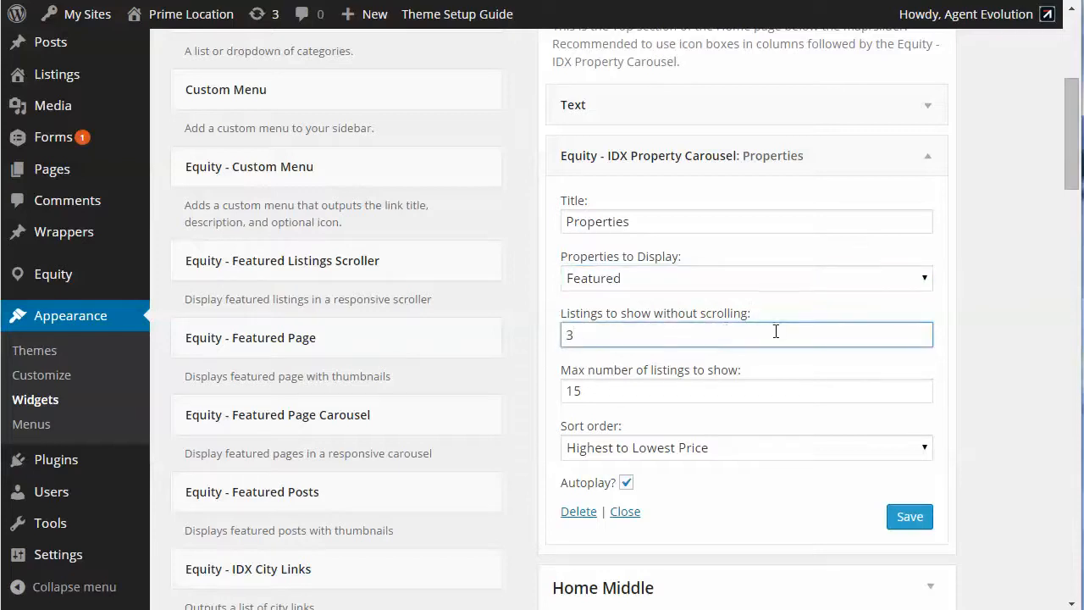
left_click(623, 391)
double_click(572, 390)
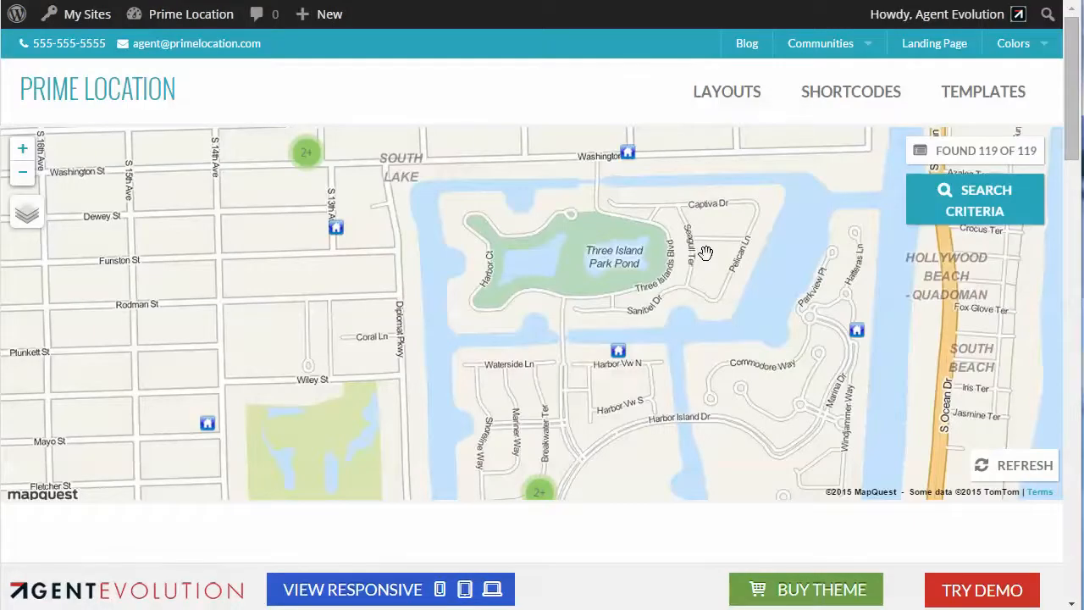
View the property carousel on the Prime Location demo home page and advance its listings
scroll(710, 261, "down", 6)
scroll(710, 260, "down", 3)
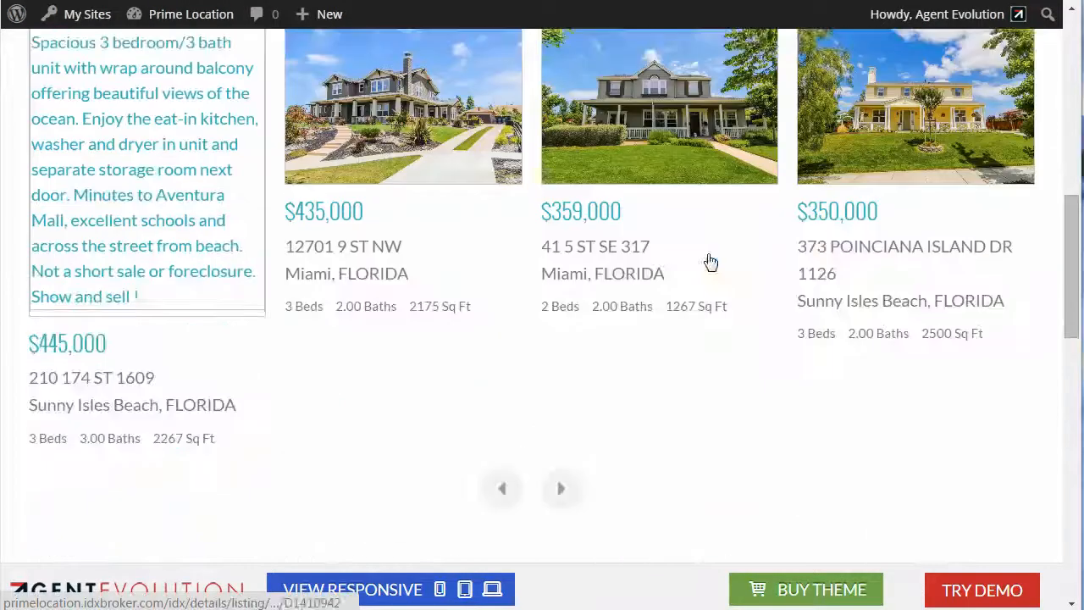
scroll(813, 297, "up", 1)
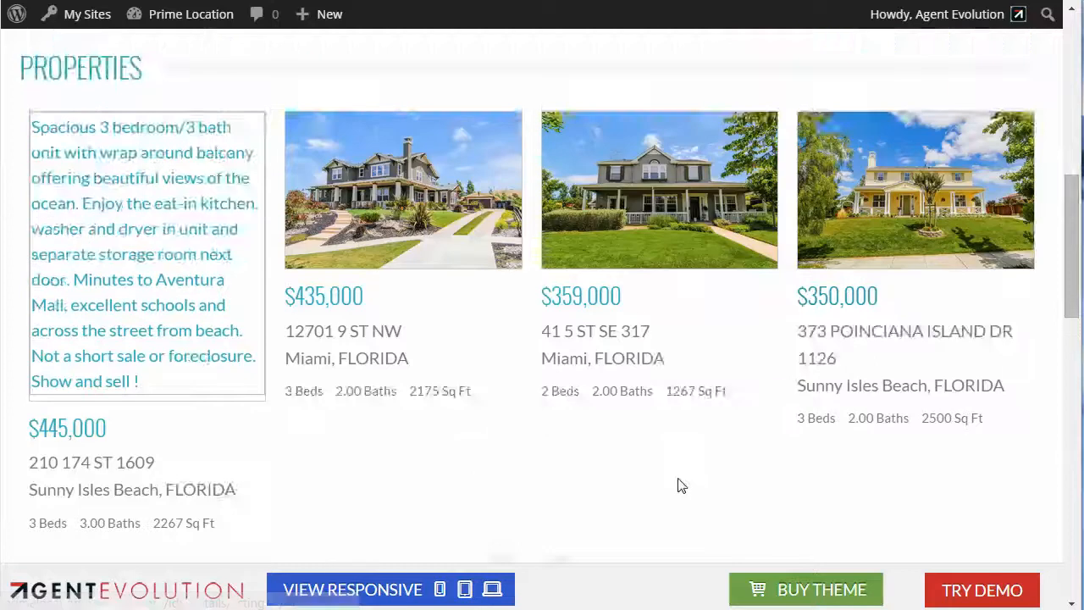
scroll(635, 475, "down", 1)
left_click(561, 489)
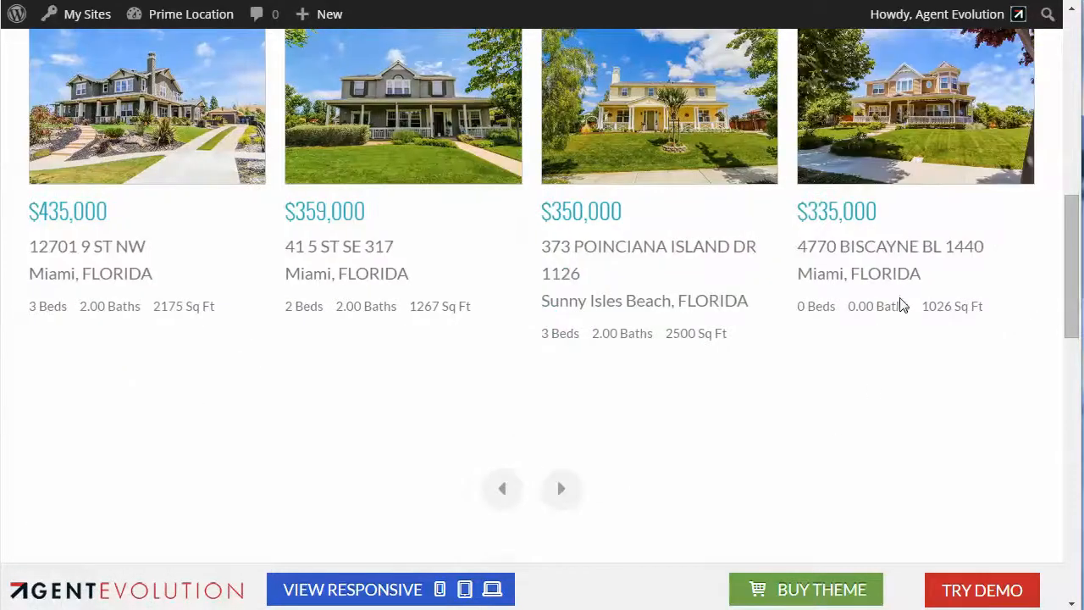
View the icon boxes and the featured listings scroller on the new site's own home page for comparison
scroll(900, 304, "up", 2)
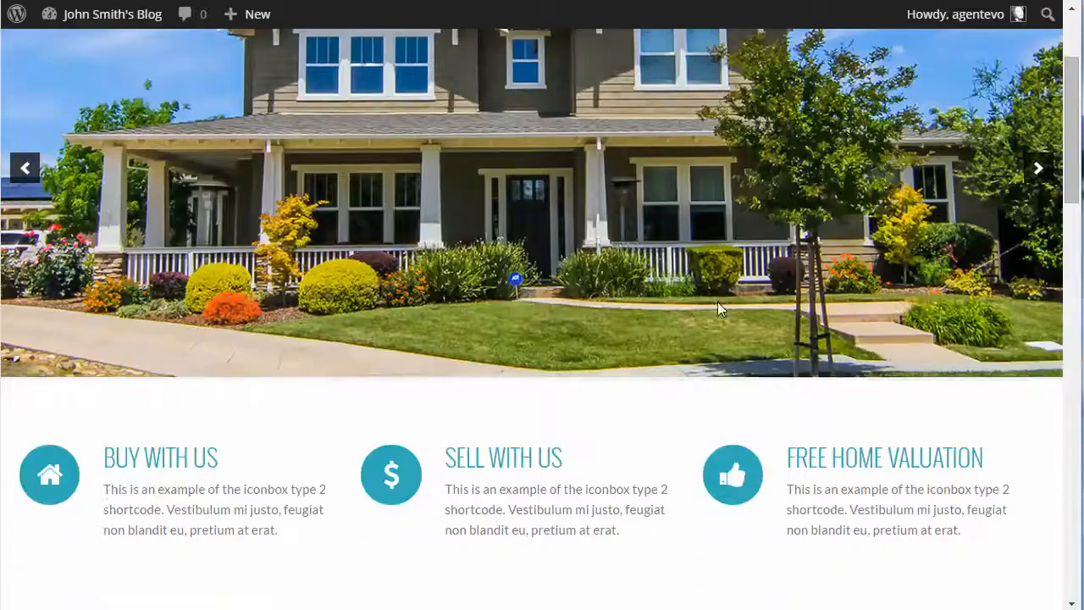
scroll(717, 302, "down", 4)
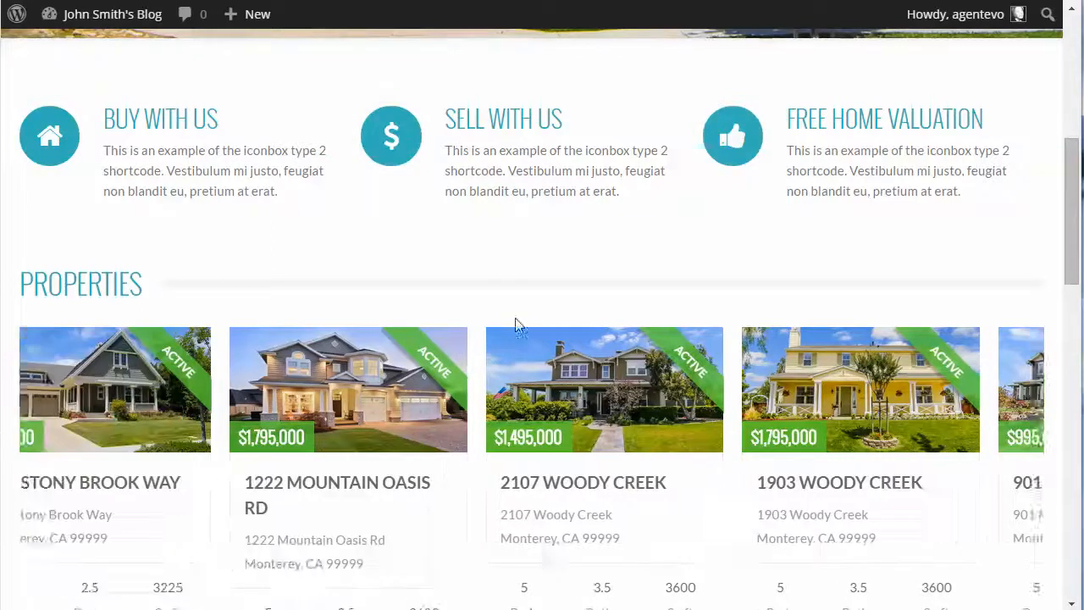
scroll(714, 387, "down", 2)
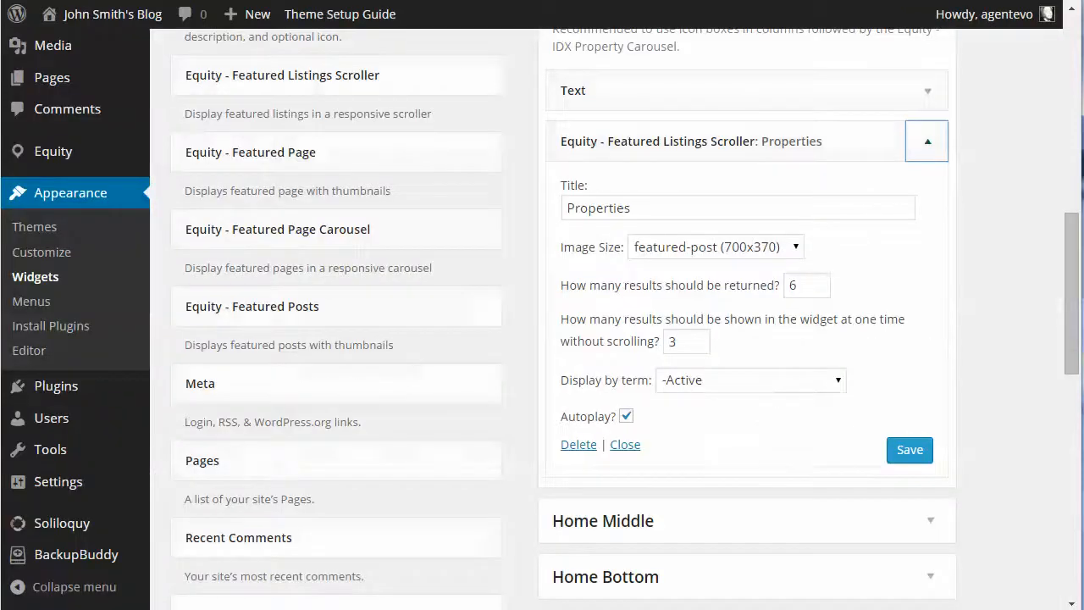
Reopen Home Top's Text widget on the new site and examine its iconbox shortcodes, highlighting the "Buy With Us" one
scroll(827, 211, "up", 1)
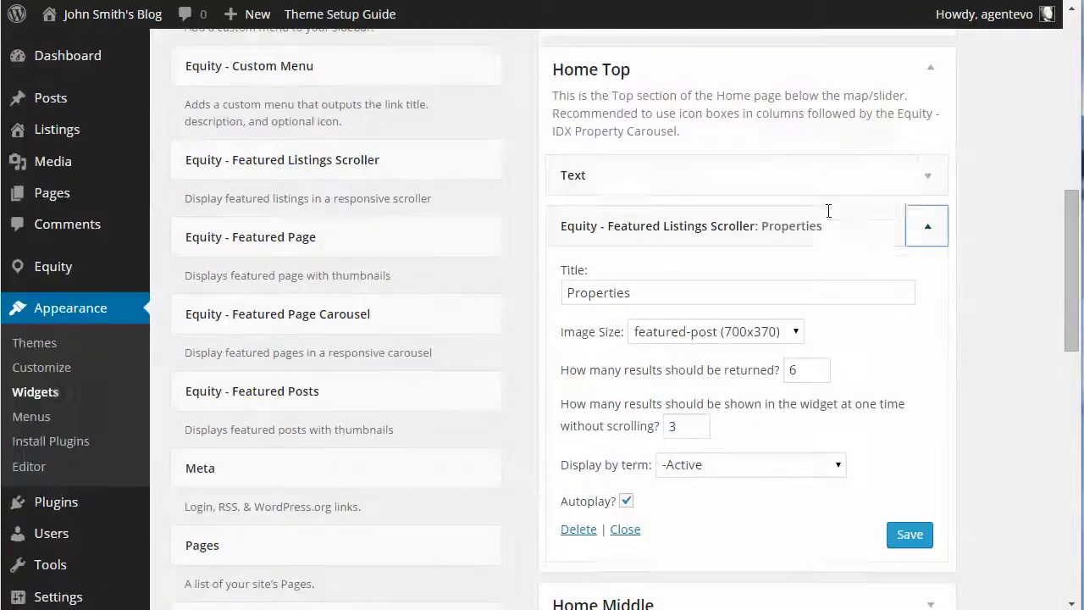
left_click(928, 182)
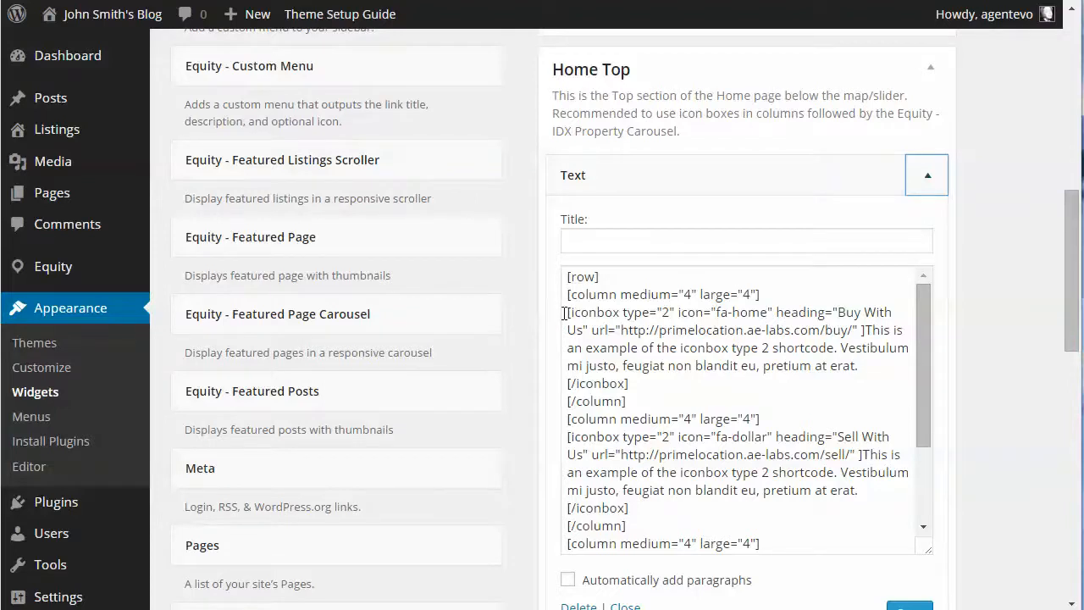
left_click_drag(565, 313, 872, 366)
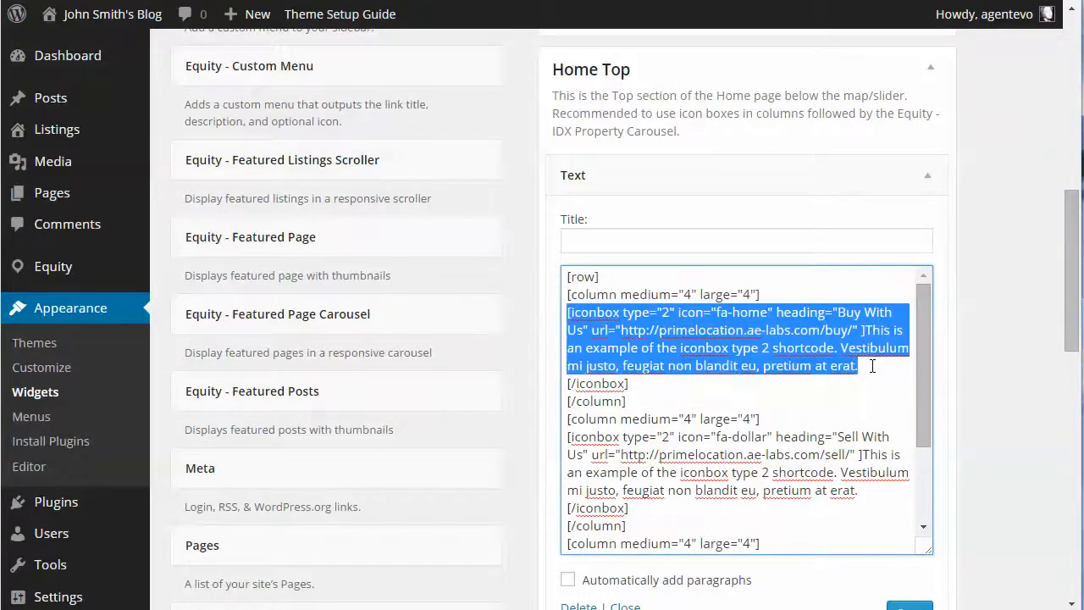
scroll(733, 414, "up", 1)
left_click(804, 416)
scroll(824, 421, "down", 1)
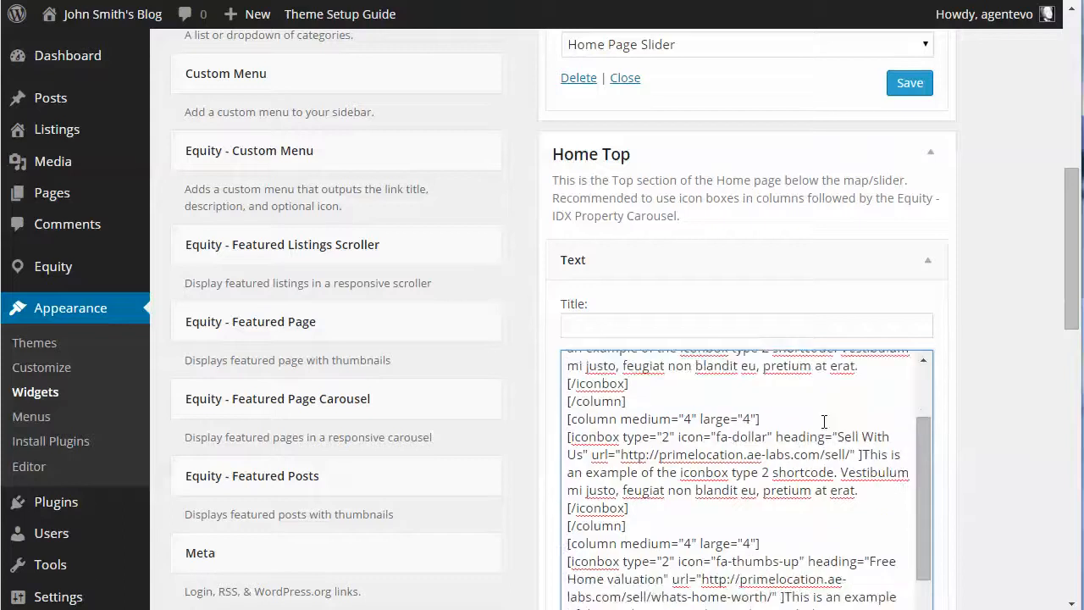
scroll(824, 421, "down", 3)
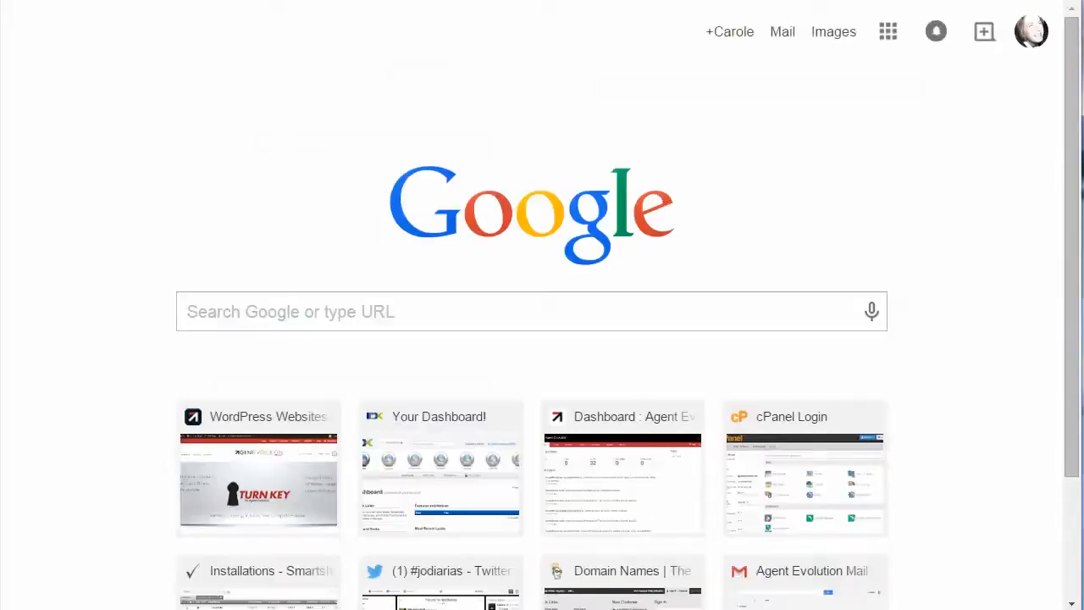
Open the Agent Evolution documentation's Prime Location Home Page guide and find the Home Top section's Text widget shortcodes
type("doc")
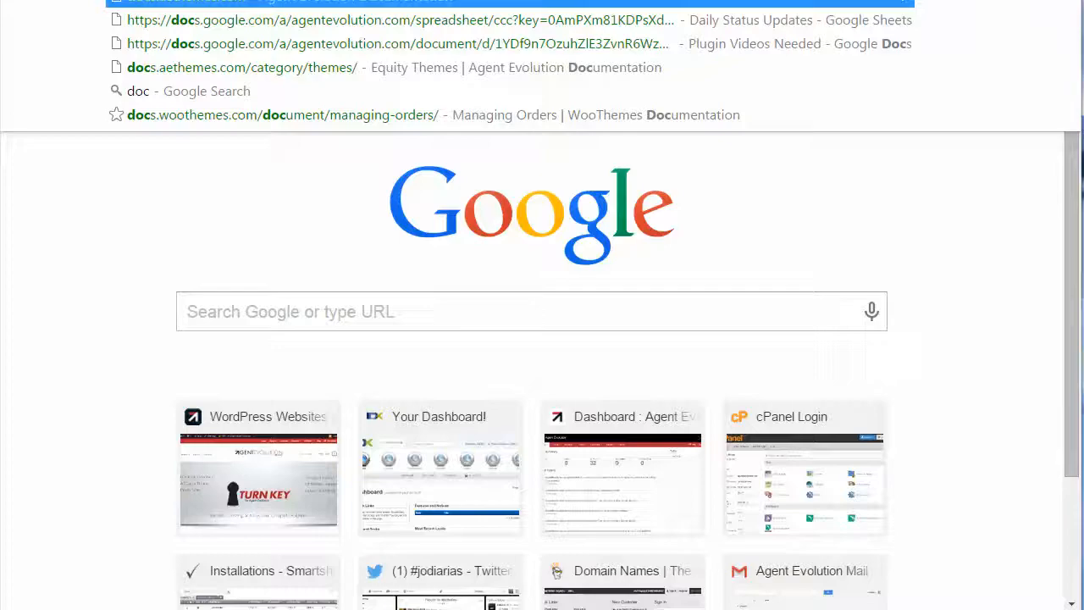
key("Return")
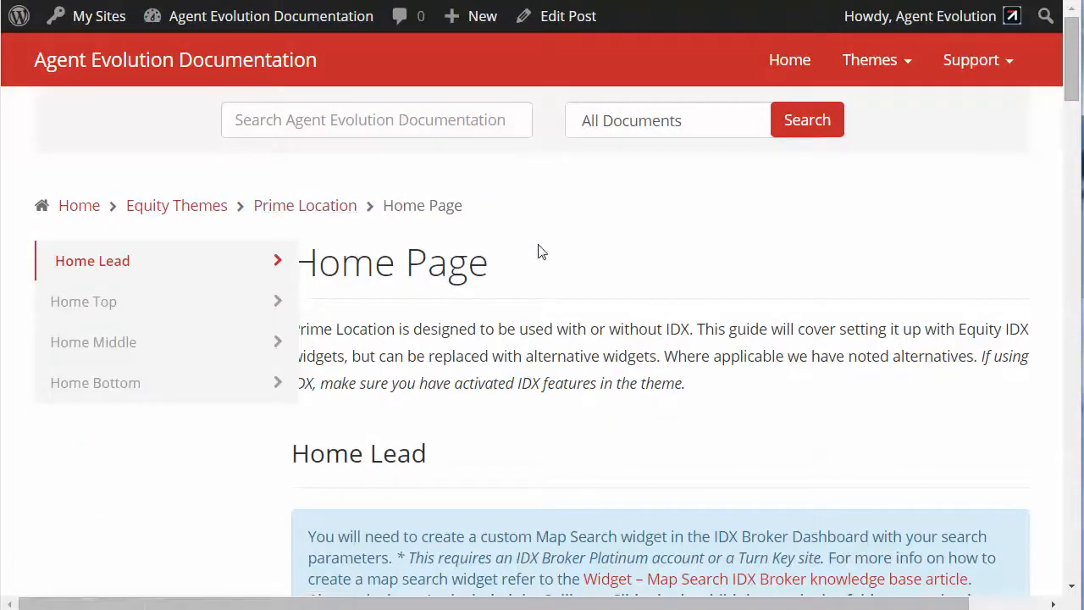
scroll(590, 271, "down", 10)
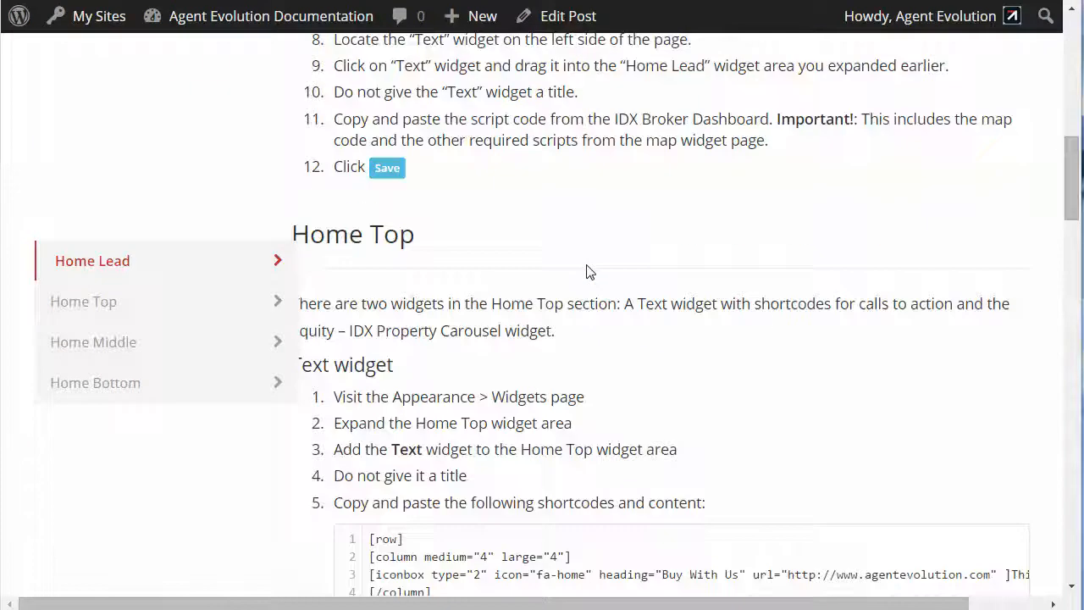
scroll(589, 271, "down", 3)
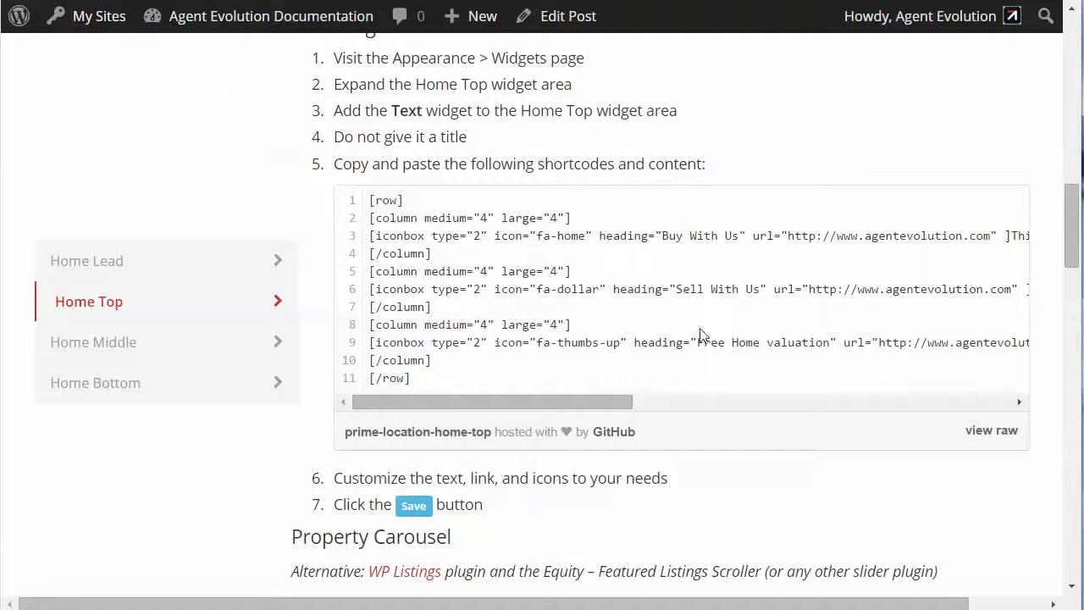
Highlight the guide's Home Top row, column and iconbox shortcodes, view their full text and compare them with the site's Text widget
left_click_drag(369, 200, 894, 393)
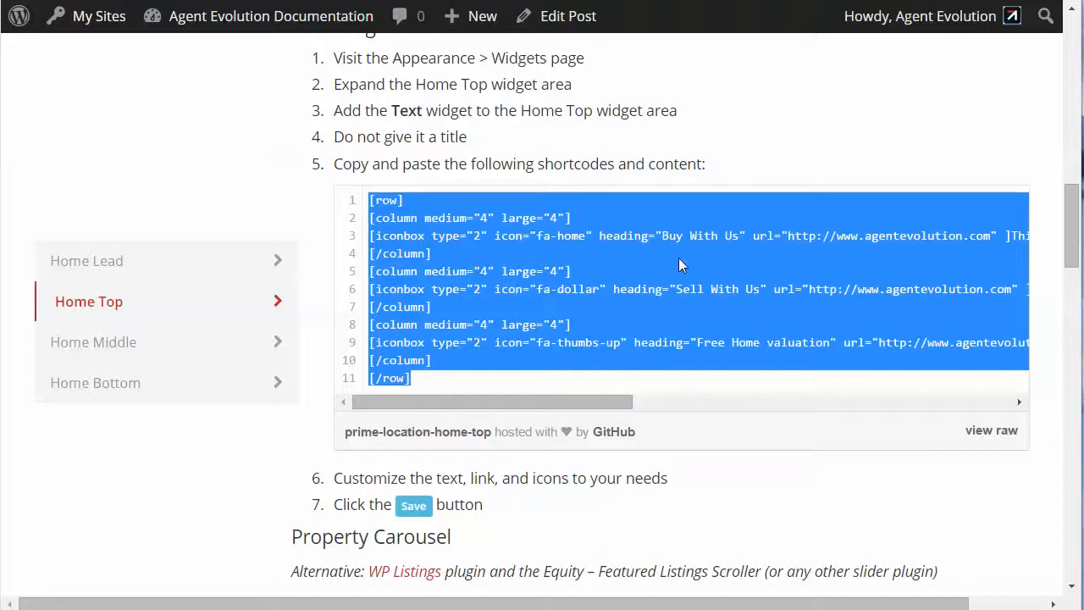
left_click(483, 217)
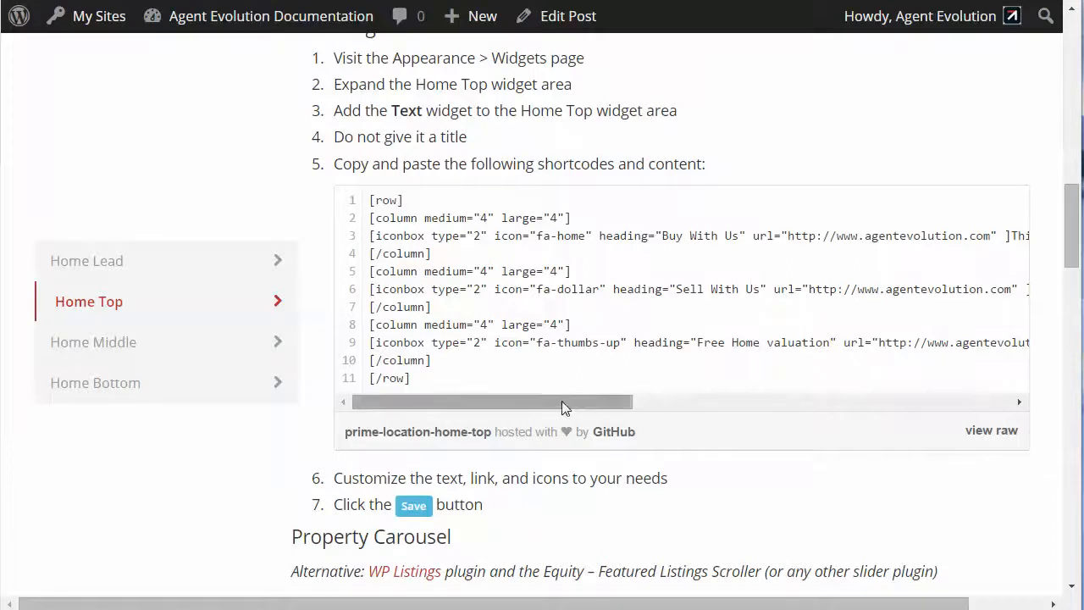
left_click_drag(562, 401, 897, 402)
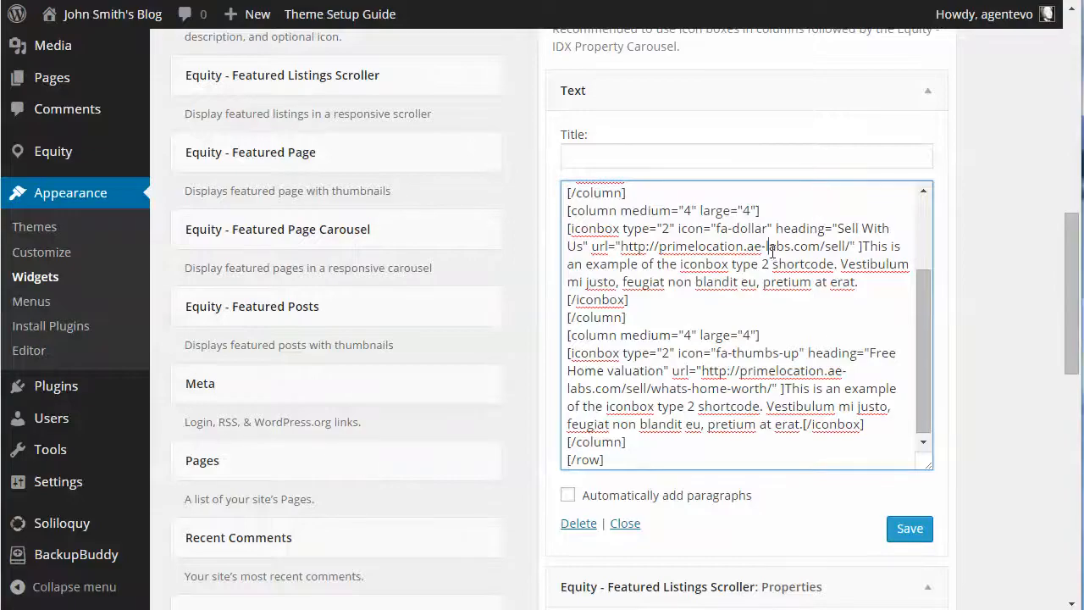
scroll(771, 252, "down", 3)
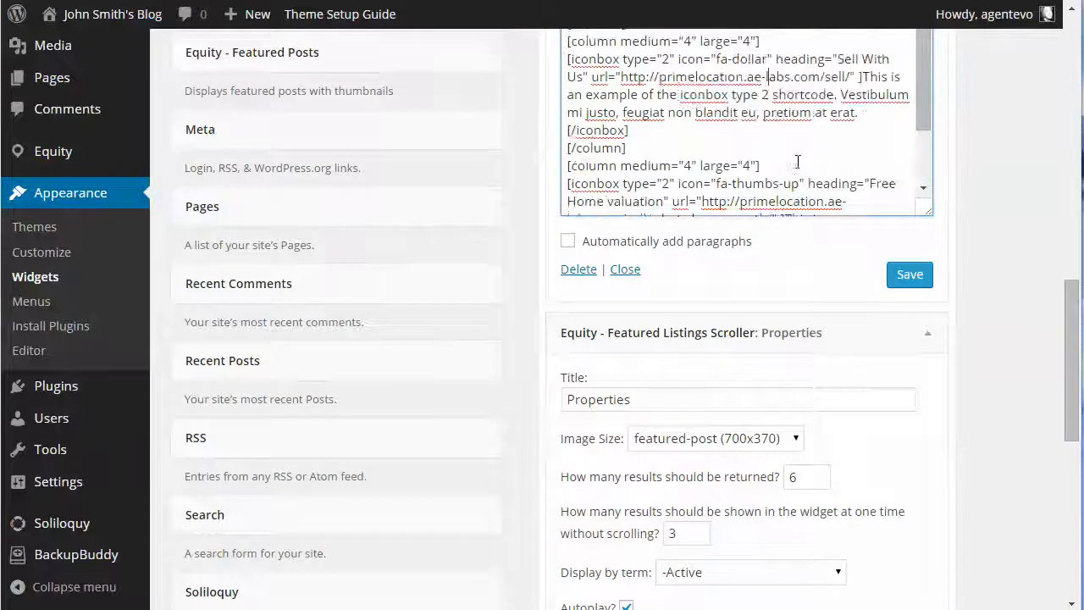
scroll(797, 161, "up", 3)
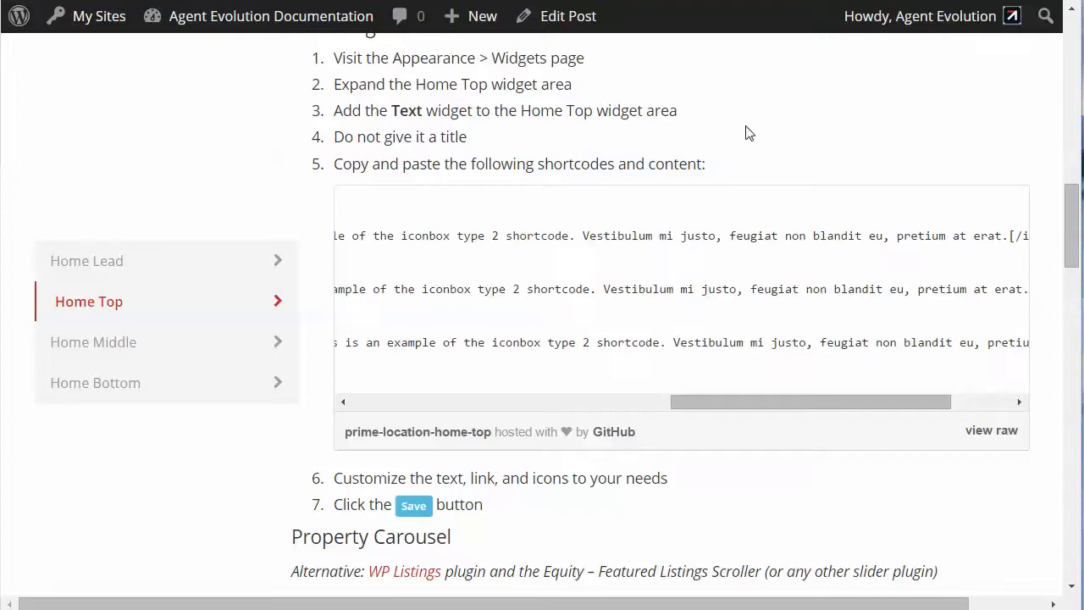
Open the Equity Themes documentation in a separate tab and go to the Equity Framework's shortcodes document
scroll(717, 146, "up", 10)
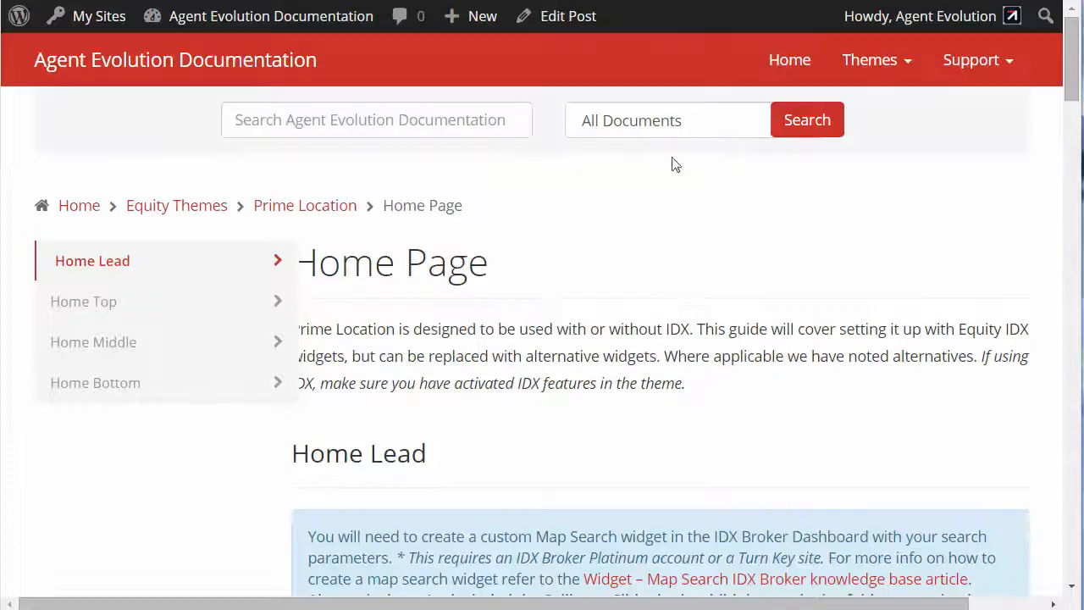
right_click(188, 207)
left_click(254, 218)
left_click(919, 1)
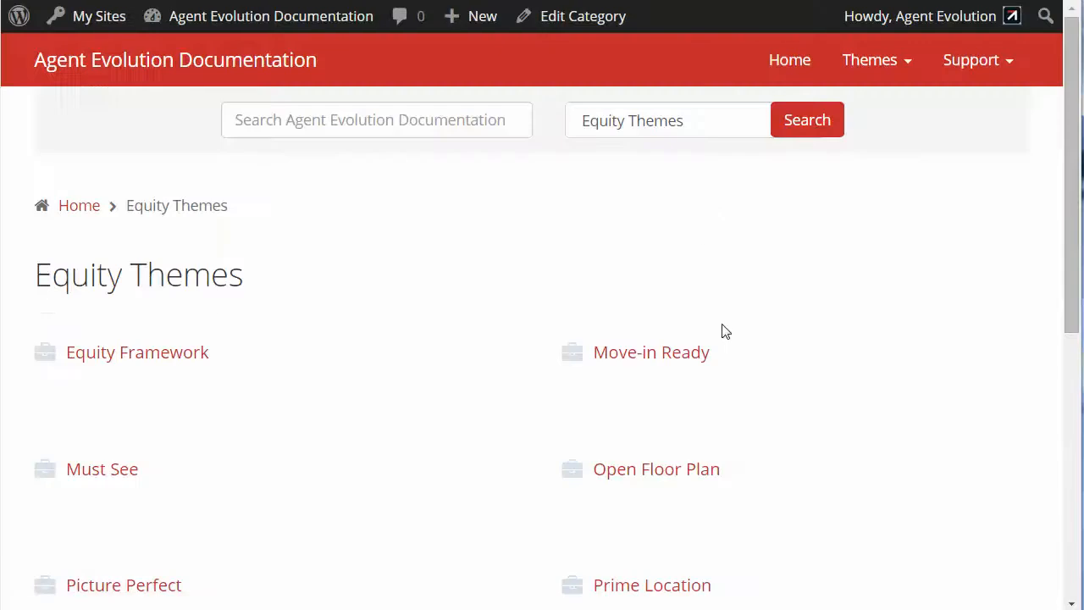
scroll(734, 339, "down", 3)
scroll(733, 342, "up", 2)
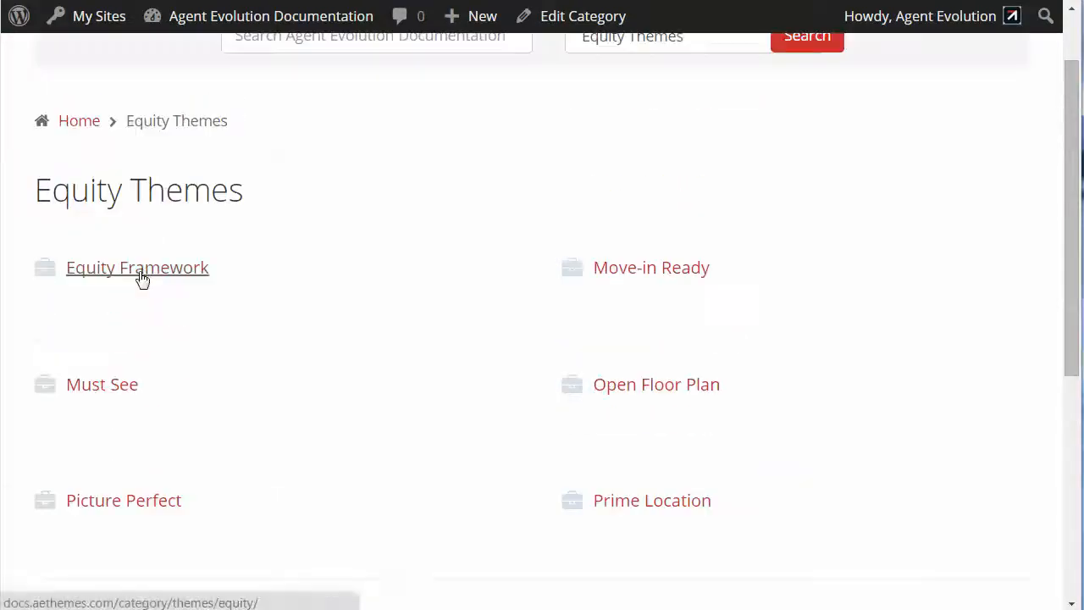
left_click(142, 279)
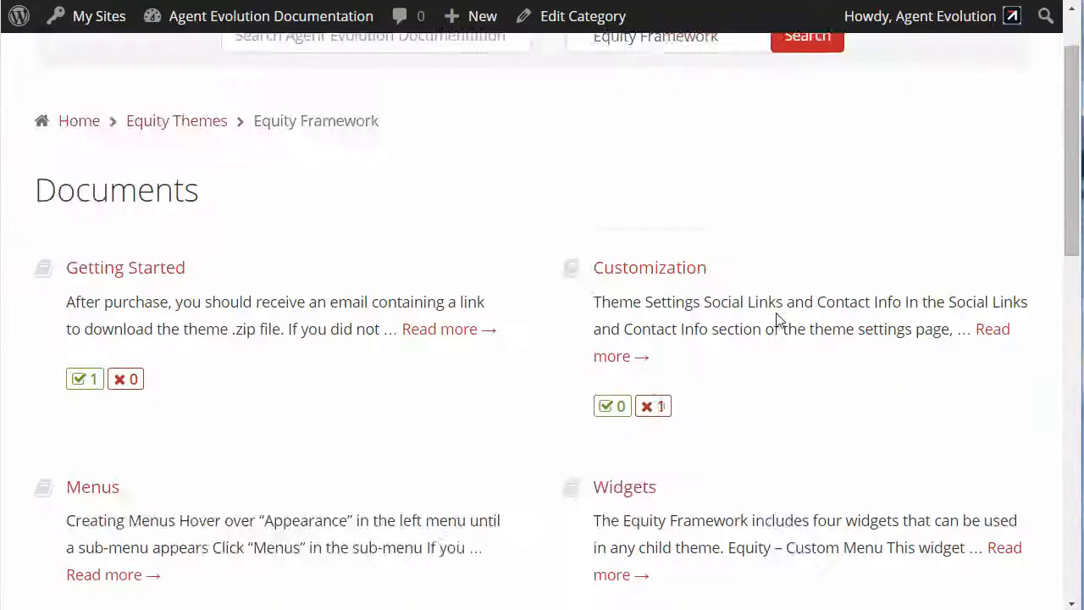
scroll(778, 318, "down", 3)
left_click(660, 460)
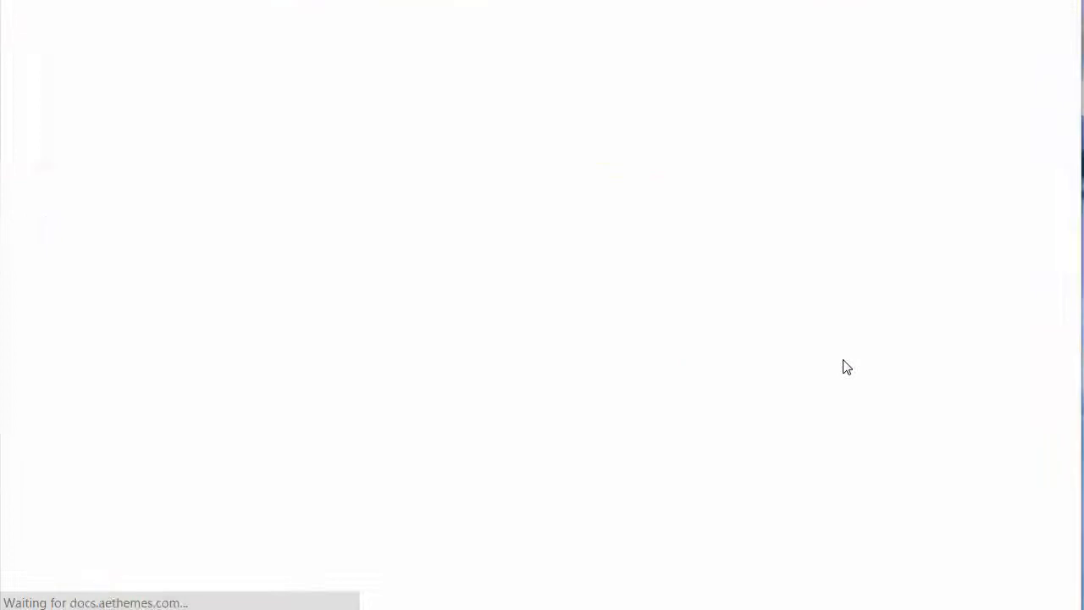
Examine the icon box parameters, example shortcodes for types 1 to 5, and their sample renderings in the documentation
scroll(697, 355, "down", 4)
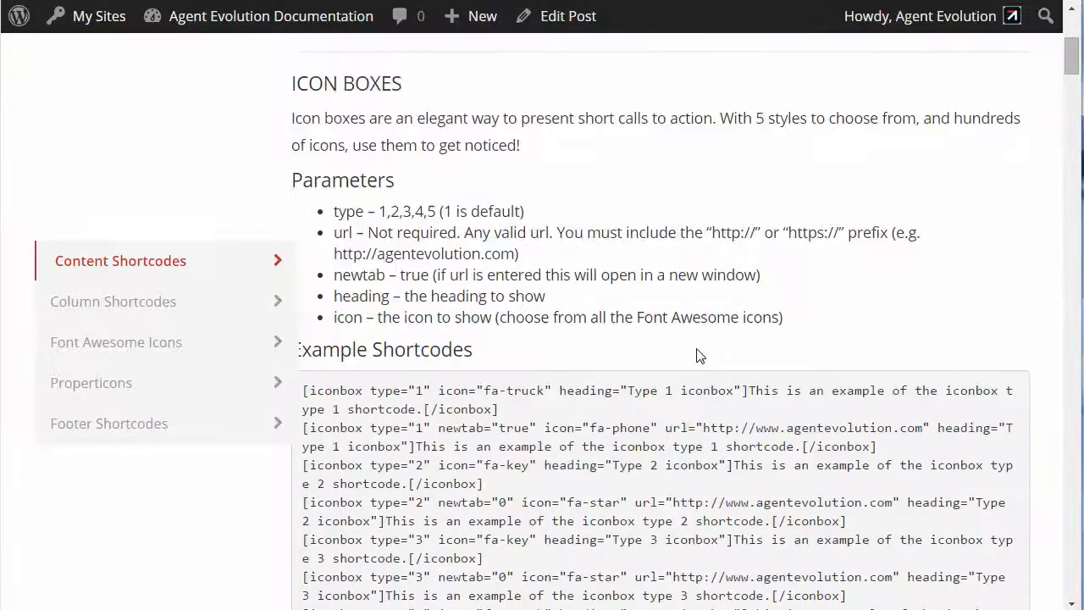
scroll(730, 234, "down", 1)
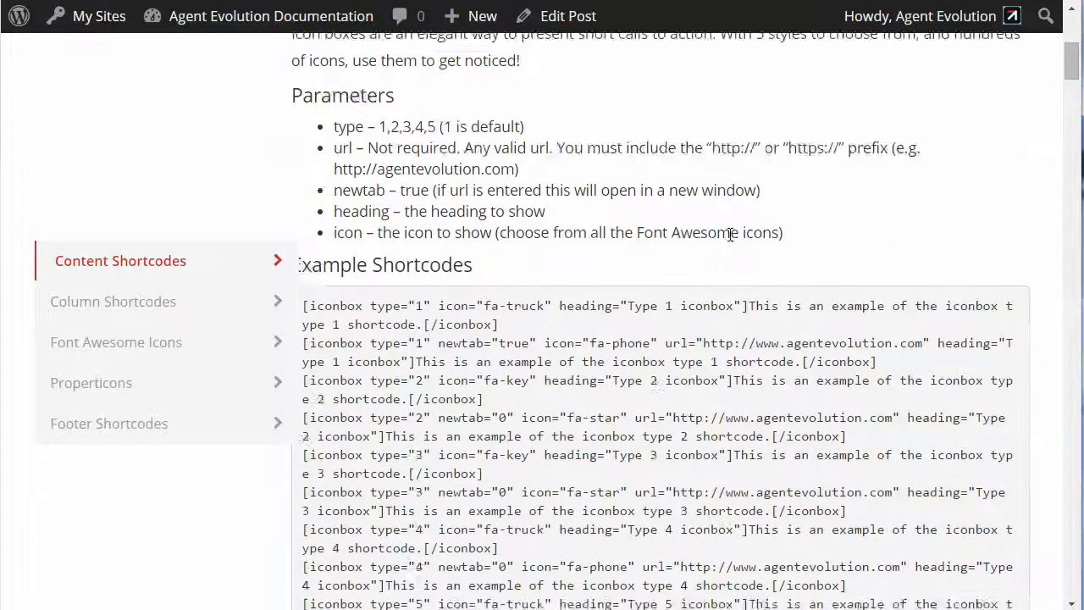
scroll(728, 233, "down", 2)
scroll(808, 307, "down", 2)
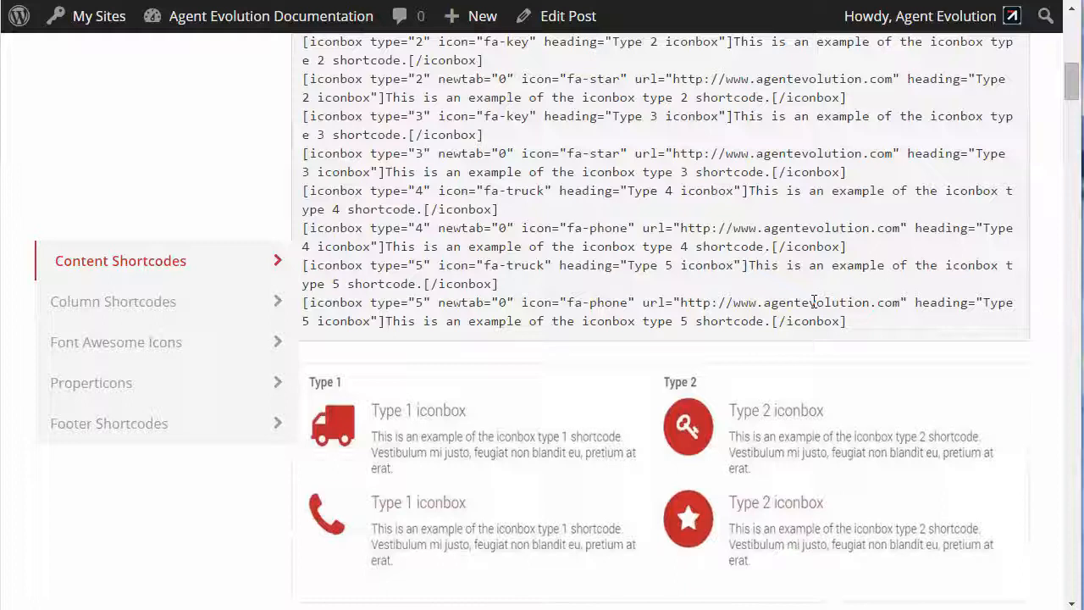
scroll(813, 303, "up", 5)
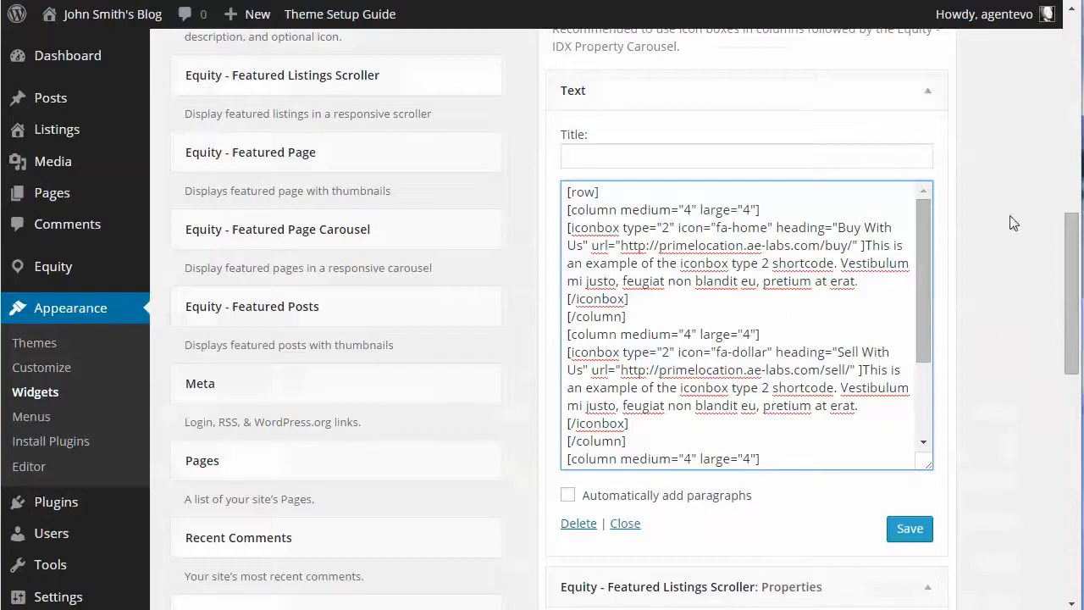
Collapse Home Top's Text widget and examine the Featured Listings Scroller's title, number of results returned and number shown without scrolling
left_click(943, 94)
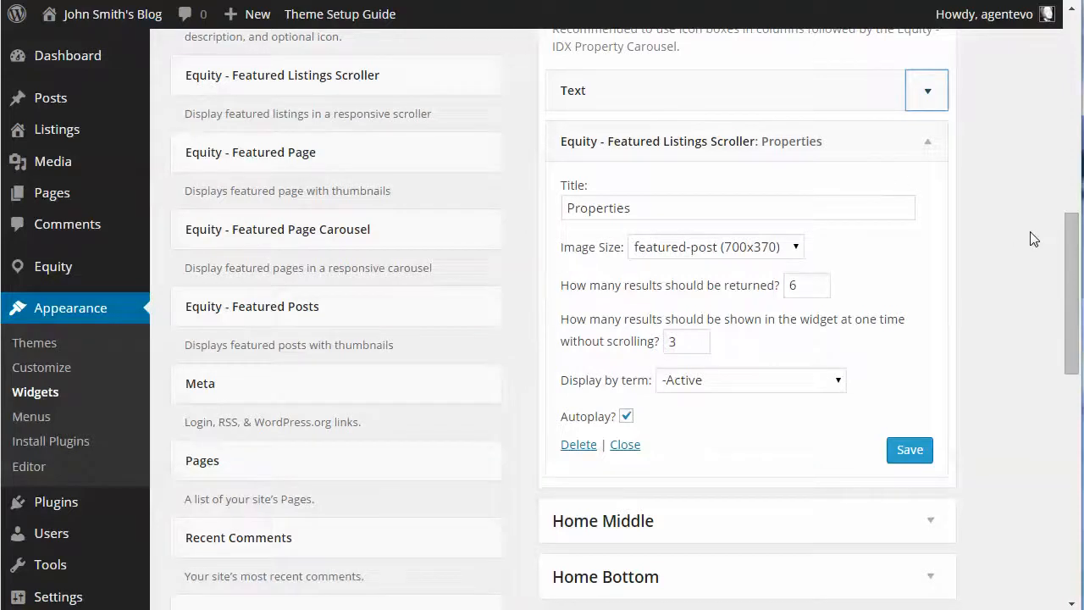
scroll(1033, 239, "up", 3)
scroll(1033, 239, "down", 2)
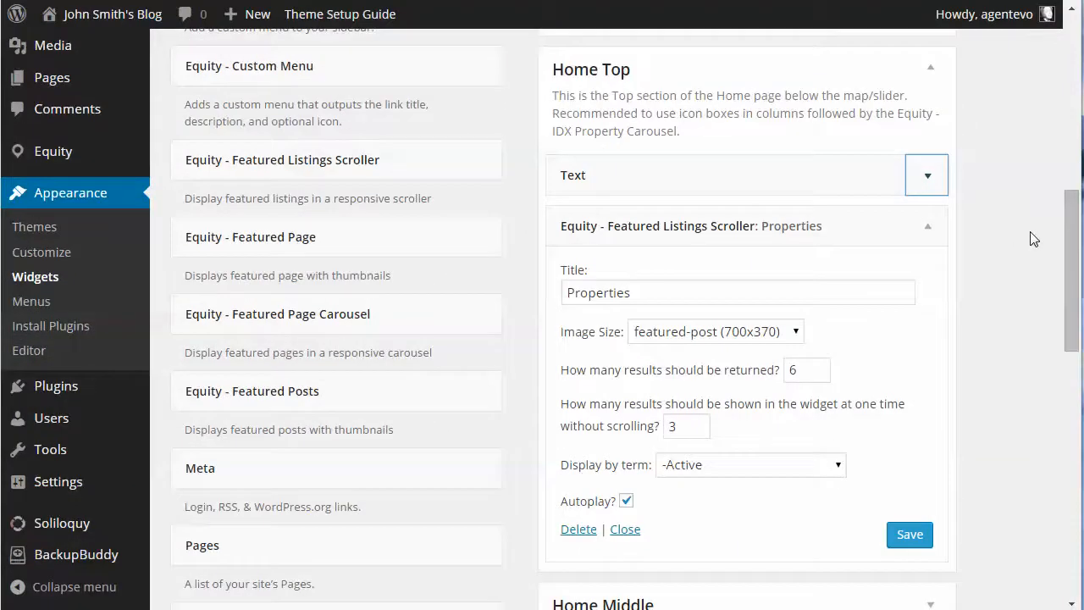
left_click(650, 295)
left_click(818, 370)
scroll(922, 363, "down", 2)
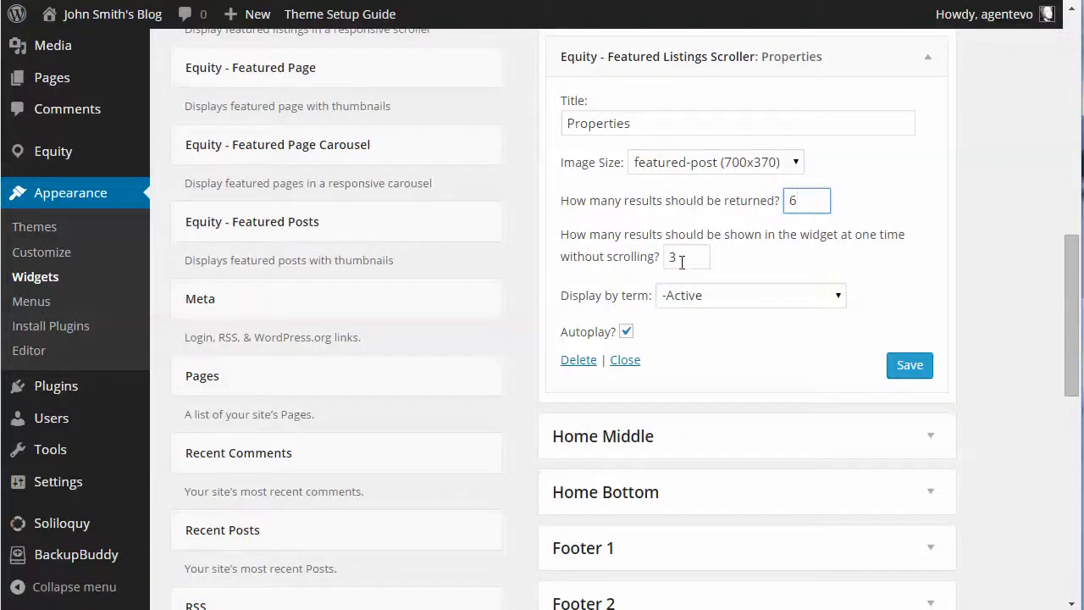
left_click_drag(682, 261, 665, 259)
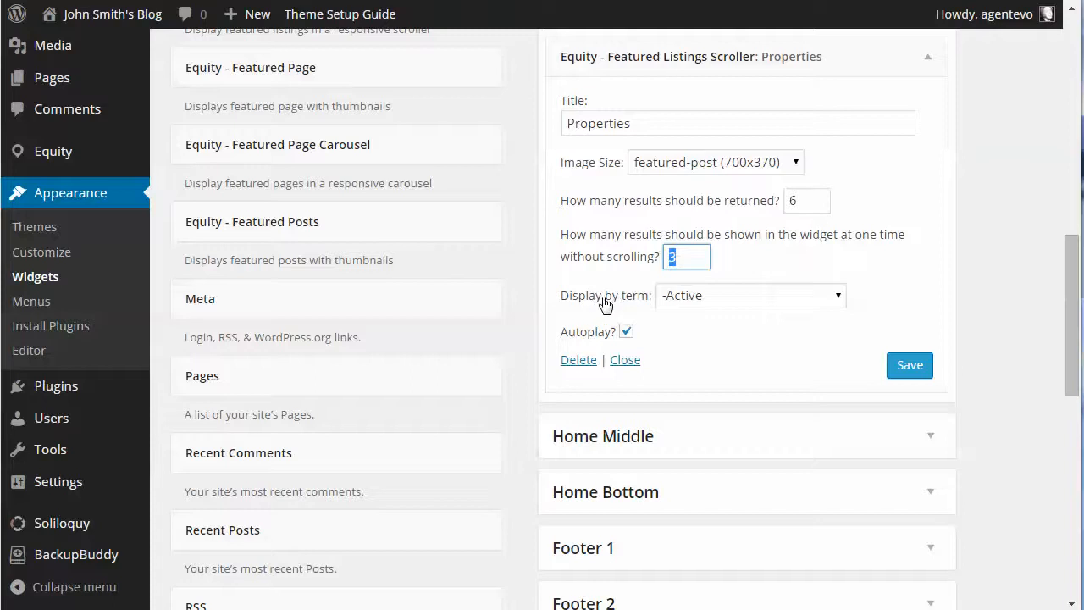
Choose Active as the Featured Listings Scroller's display term and save the widget
left_click(772, 295)
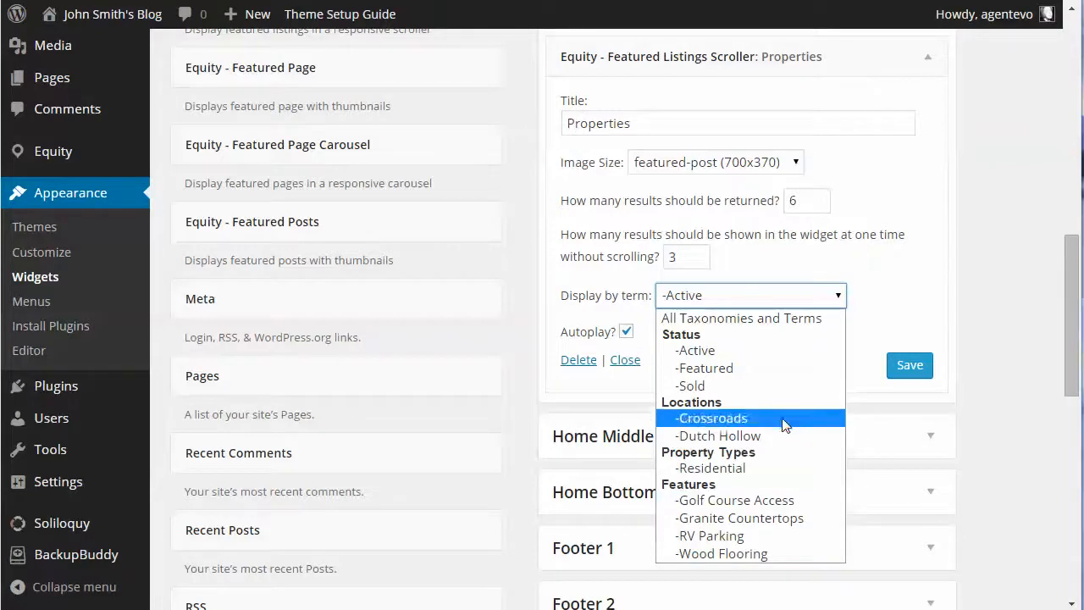
left_click(758, 350)
left_click(907, 368)
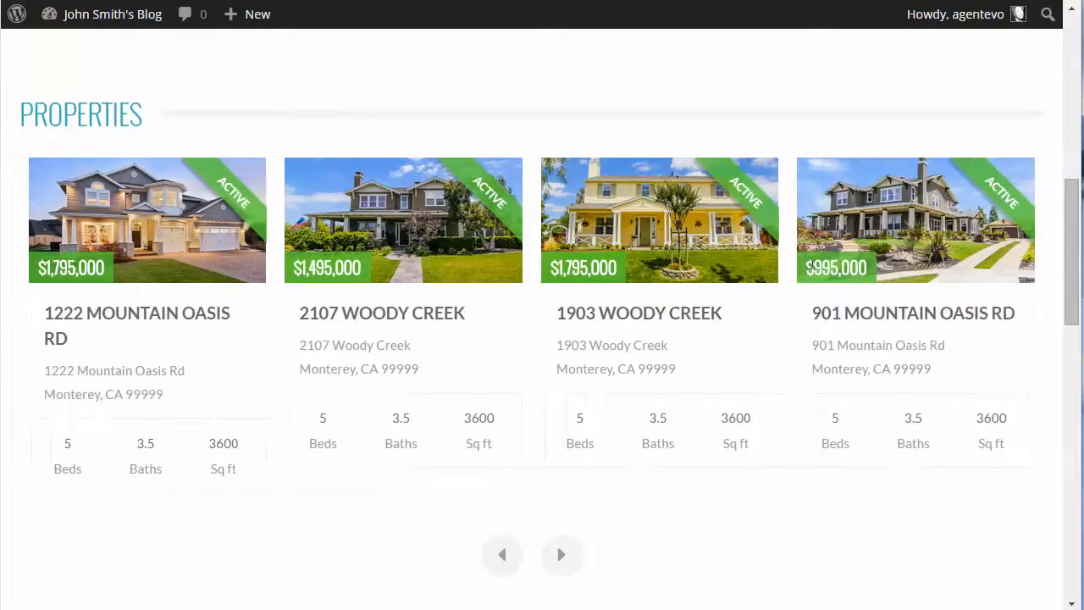
View the testimonial section on the site's home page, then expand Home Middle's Text widget on the Widgets page
scroll(723, 262, "down", 6)
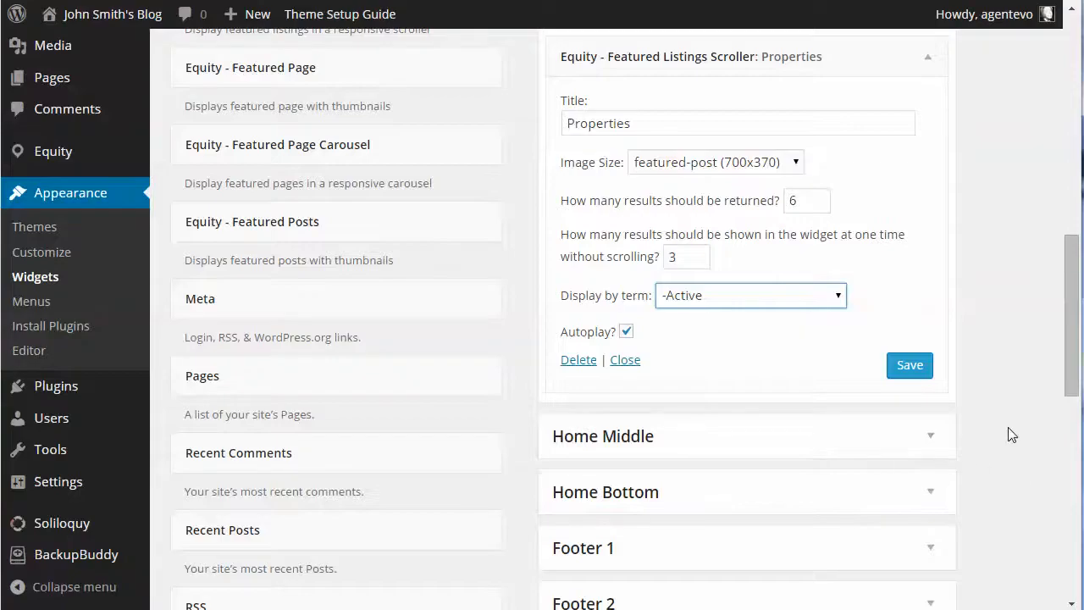
scroll(1029, 392, "down", 1)
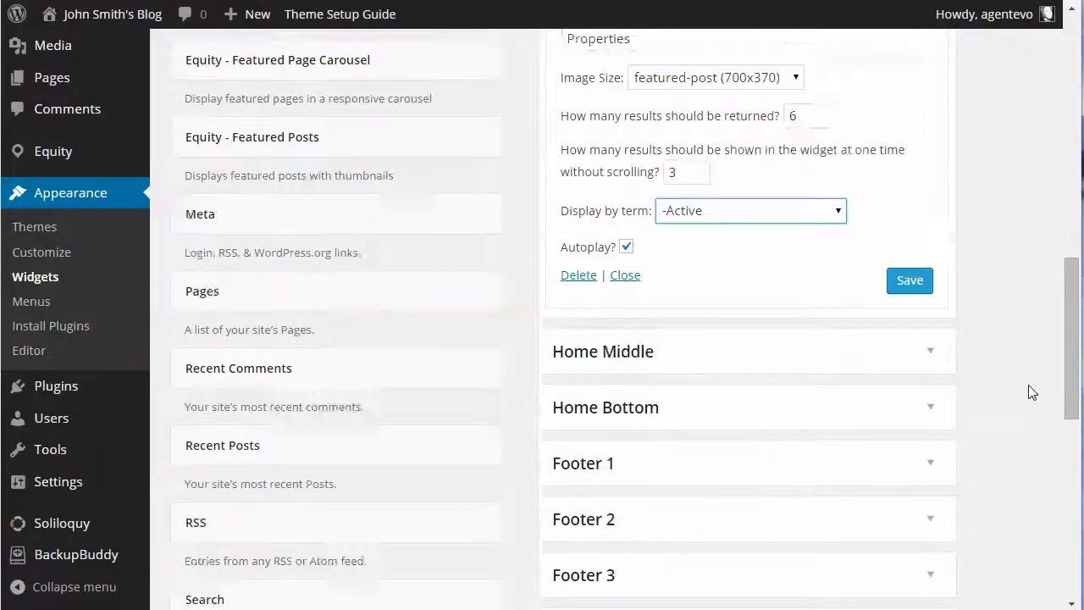
scroll(1031, 391, "down", 1)
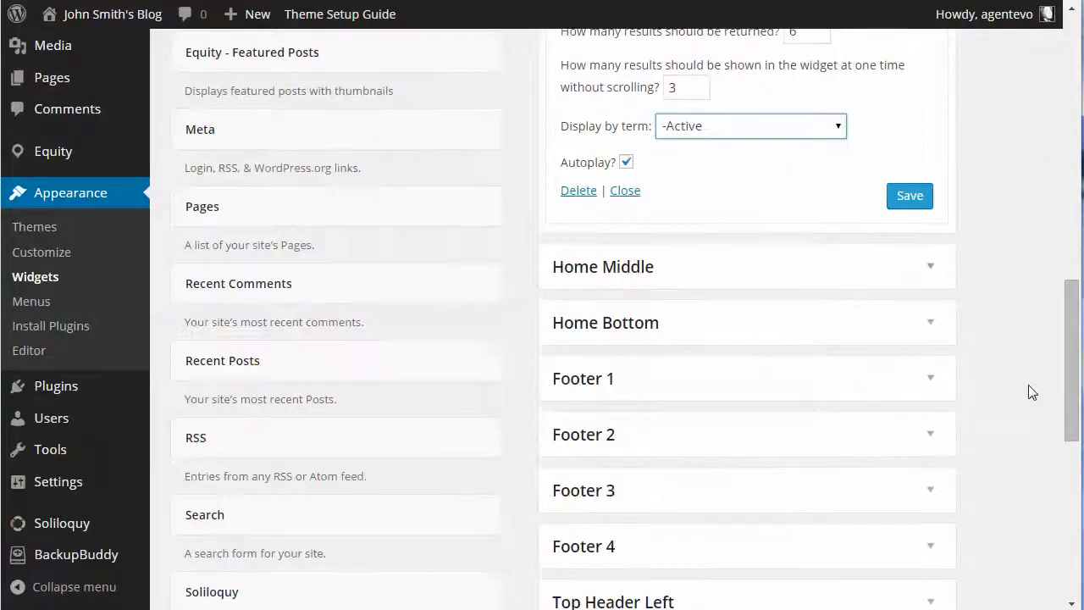
left_click(930, 269)
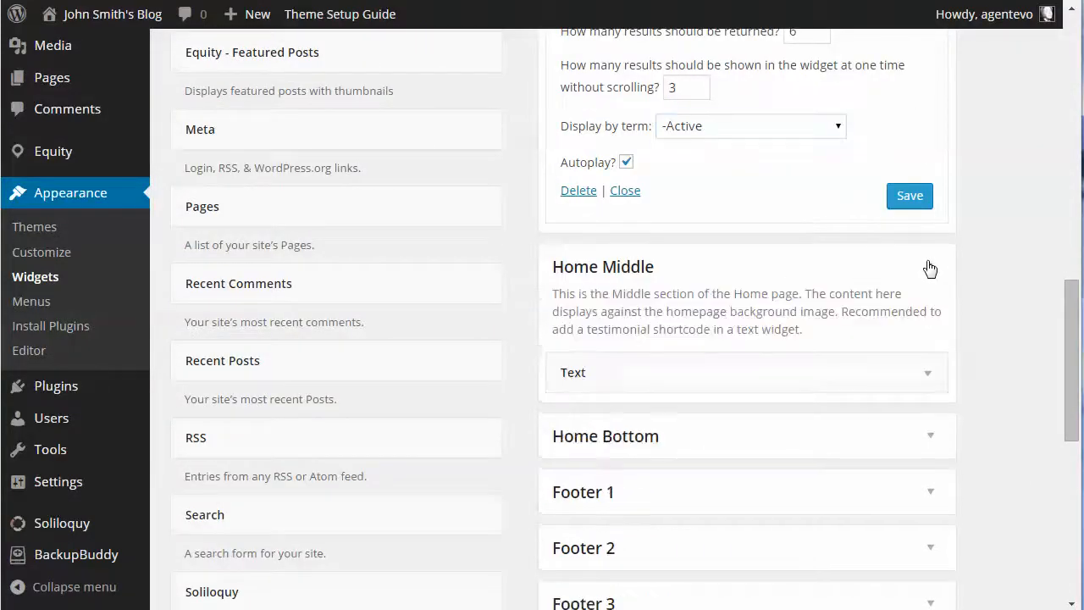
left_click(928, 379)
scroll(926, 380, "down", 3)
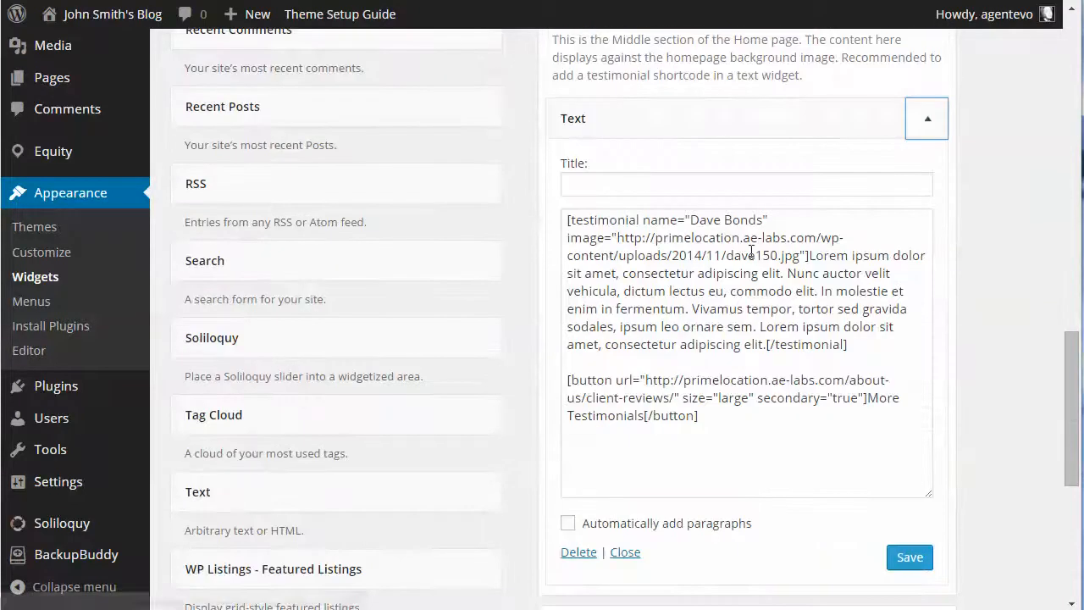
Examine Home Middle's Text widget content, highlighting the testimonial shortcode and the "More Testimonials" button shortcode
left_click_drag(569, 220, 882, 332)
left_click_drag(567, 380, 726, 417)
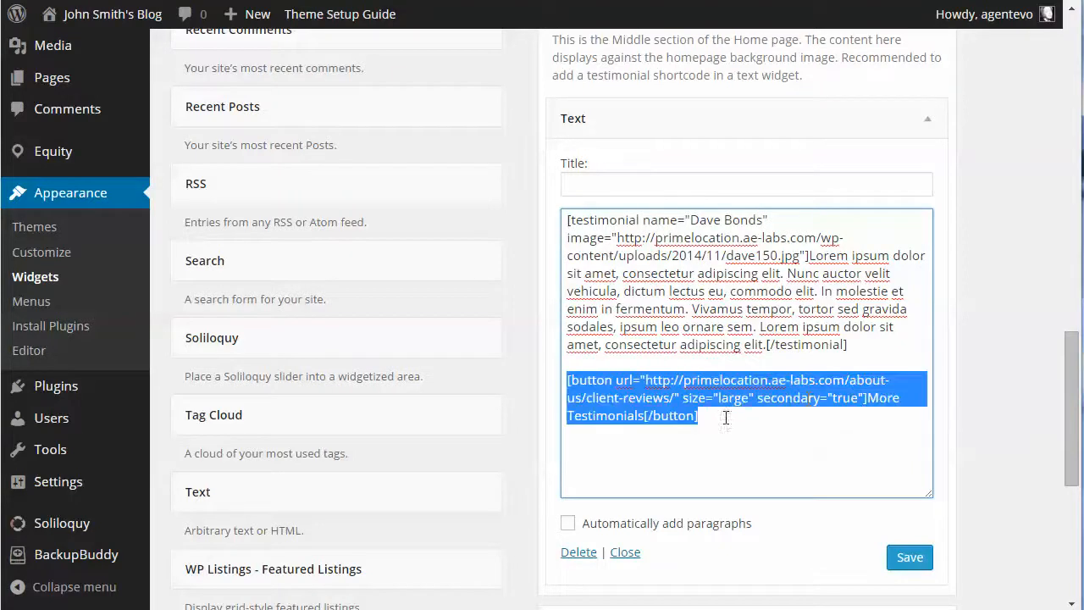
left_click(809, 398)
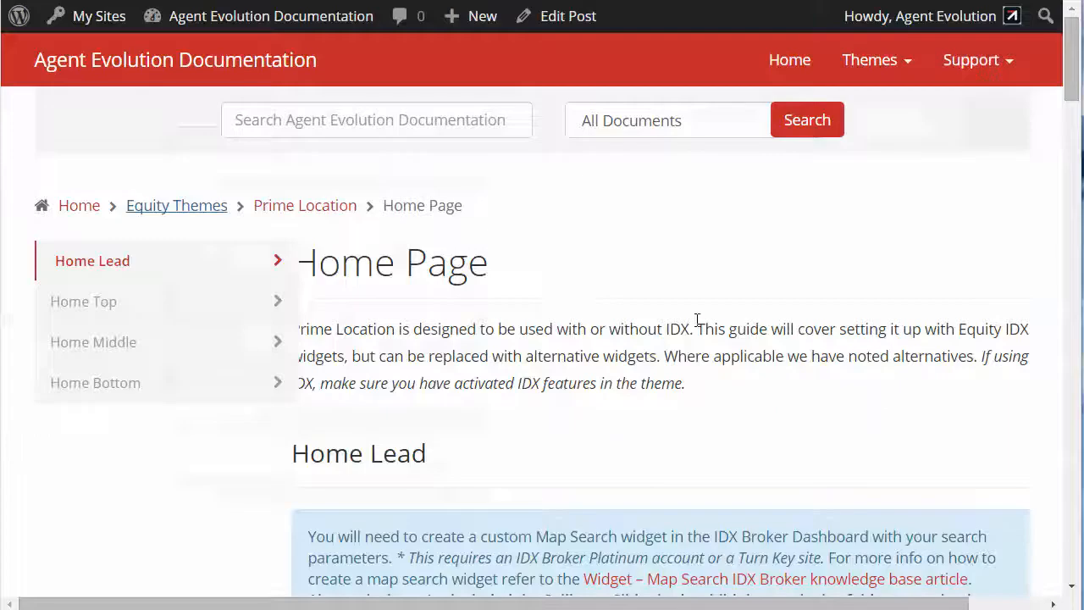
Return to the Prime Location Home Page guide and find the testimonial and button shortcodes in its Home Middle section
scroll(699, 317, "down", 12)
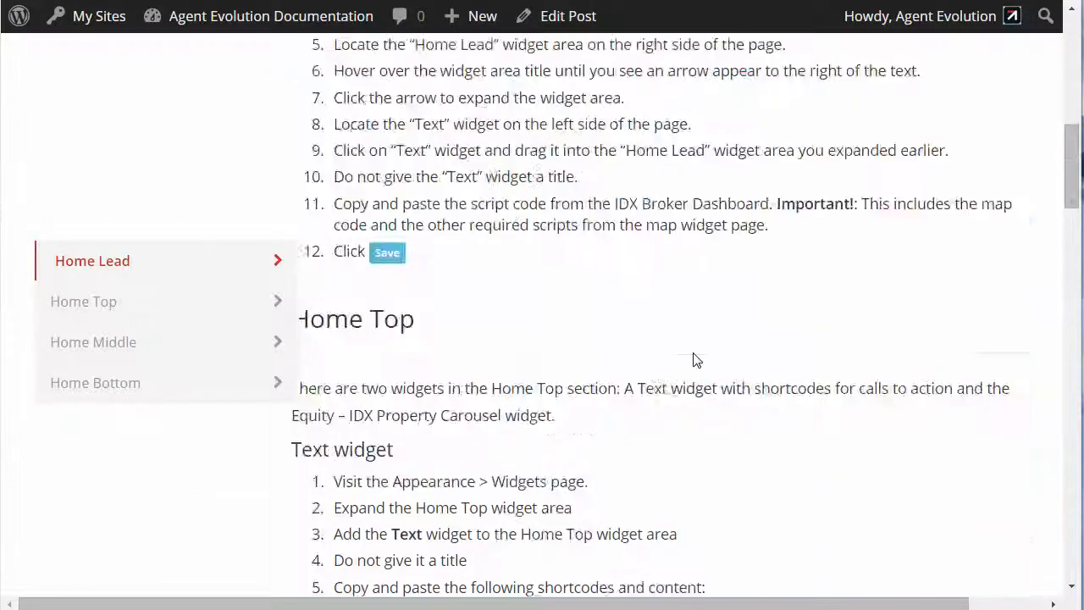
scroll(693, 360, "down", 9)
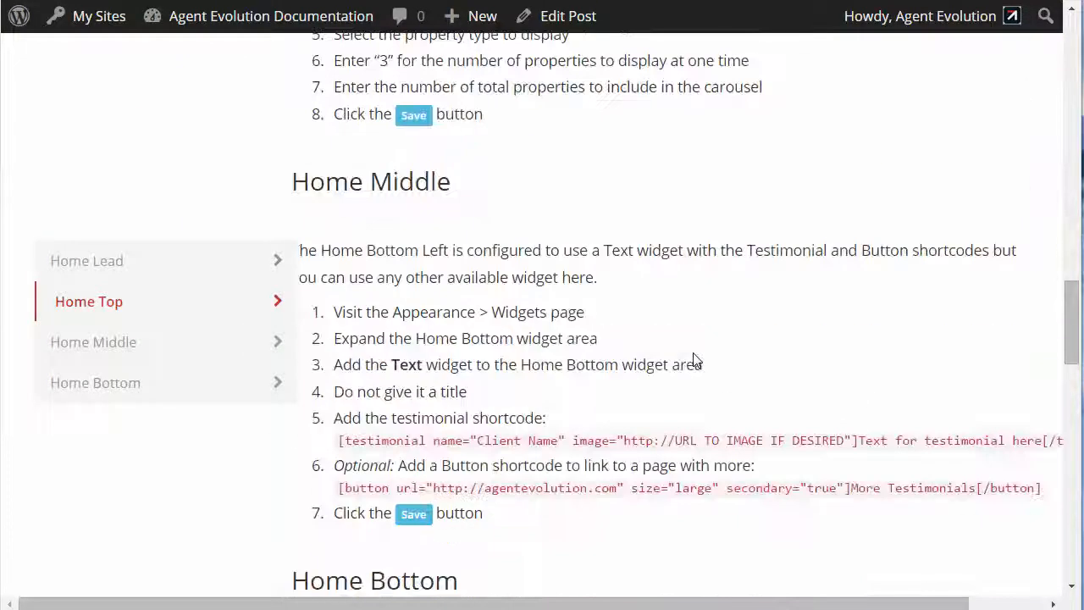
scroll(693, 360, "down", 3)
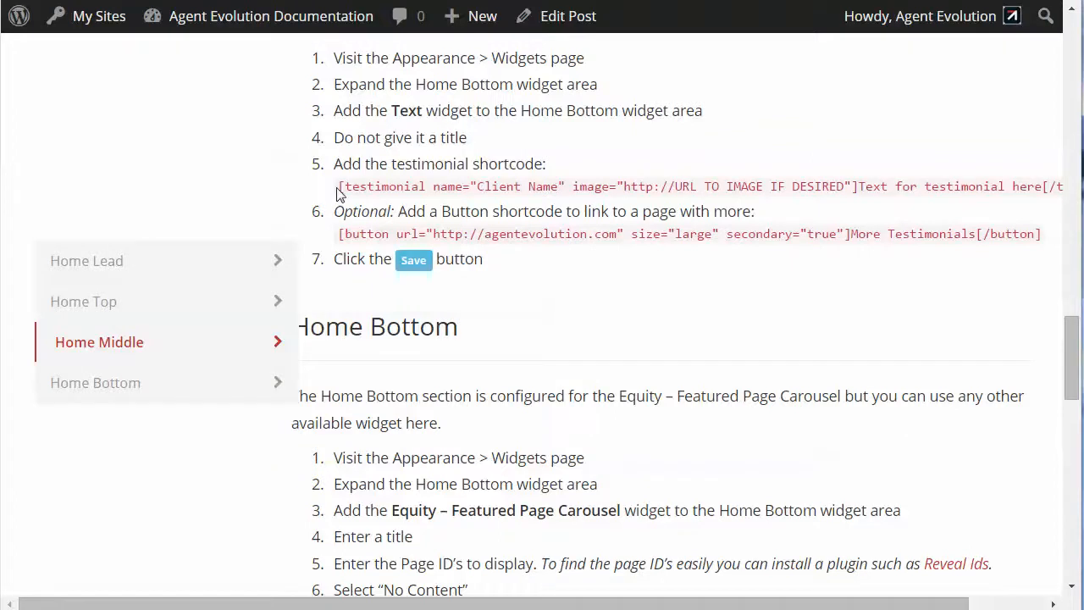
Highlight the testimonial shortcode in the guide's Home Middle section, and compare it with the Text widget and the site's home page
left_click_drag(339, 188, 916, 190)
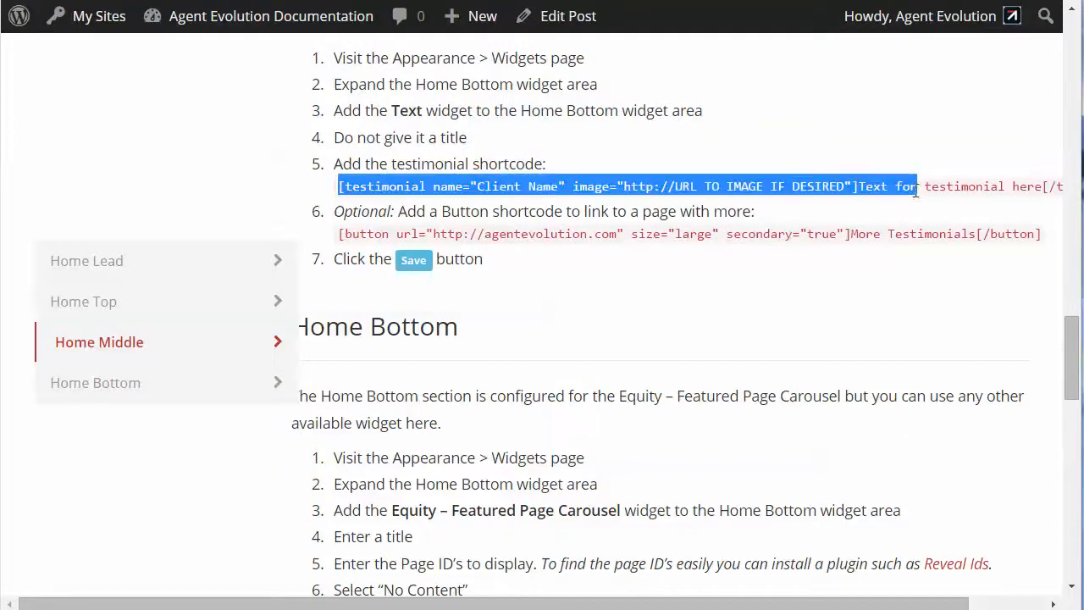
left_click(470, 237)
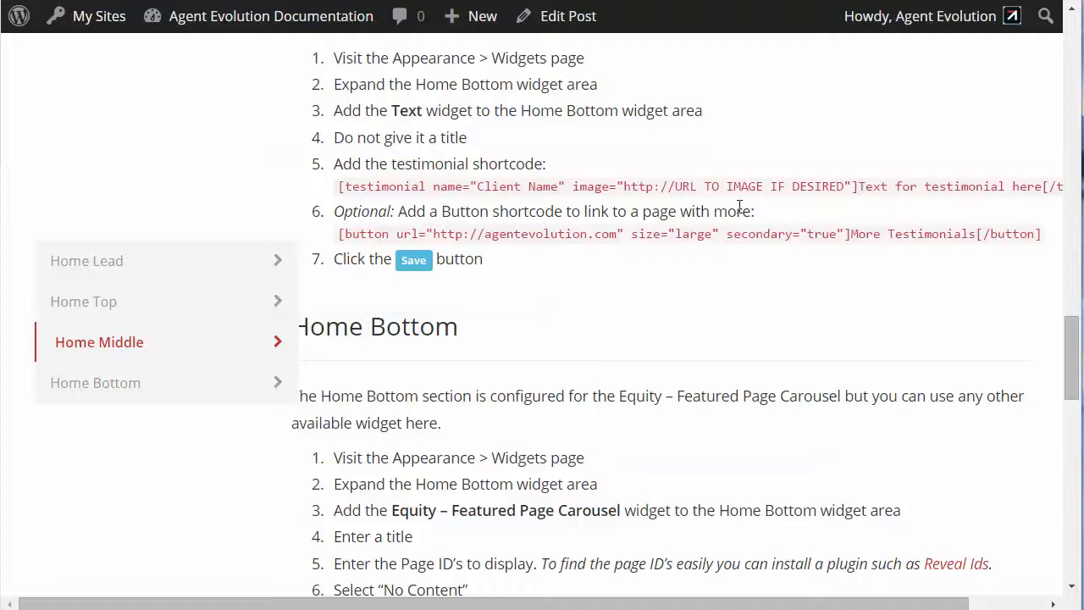
scroll(717, 203, "down", 1)
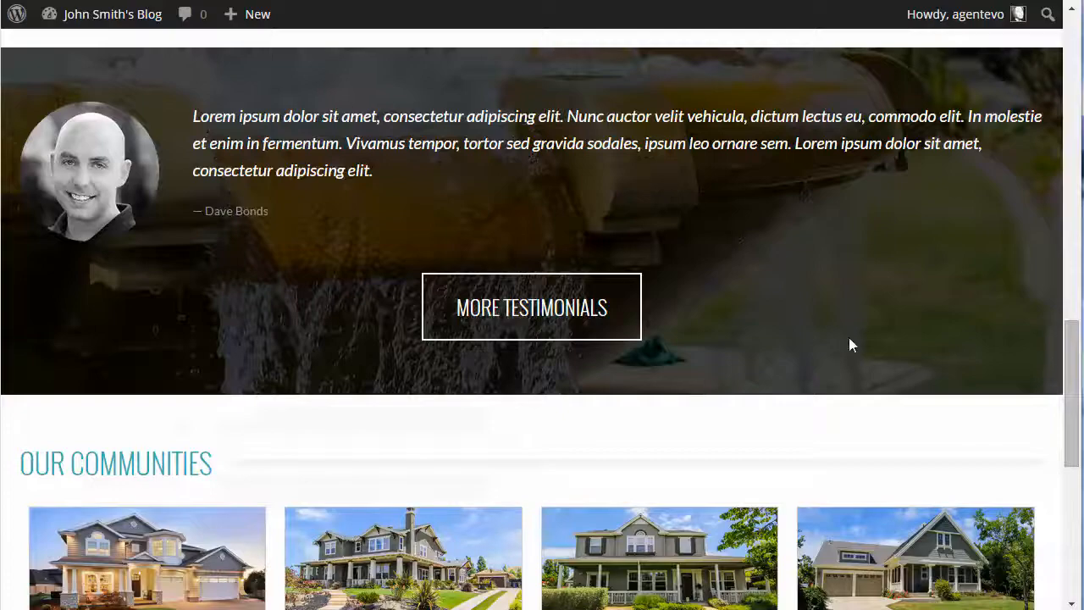
scroll(852, 343, "down", 4)
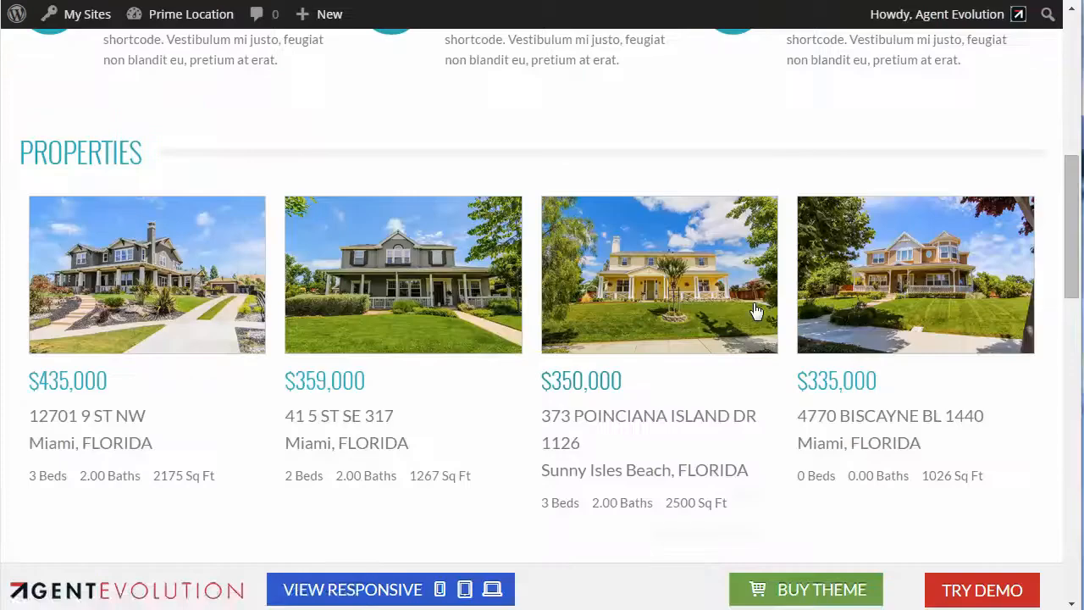
scroll(756, 311, "down", 12)
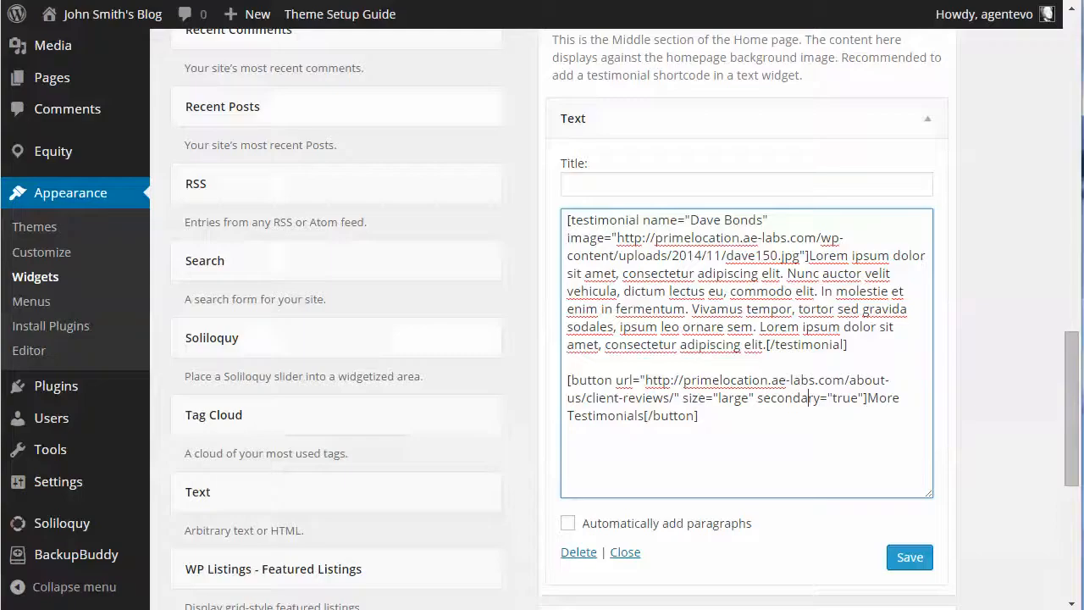
Collapse Home Middle's Text widget, and expand the Equity - Featured Page Carousel widget in the Home Bottom area
left_click(930, 122)
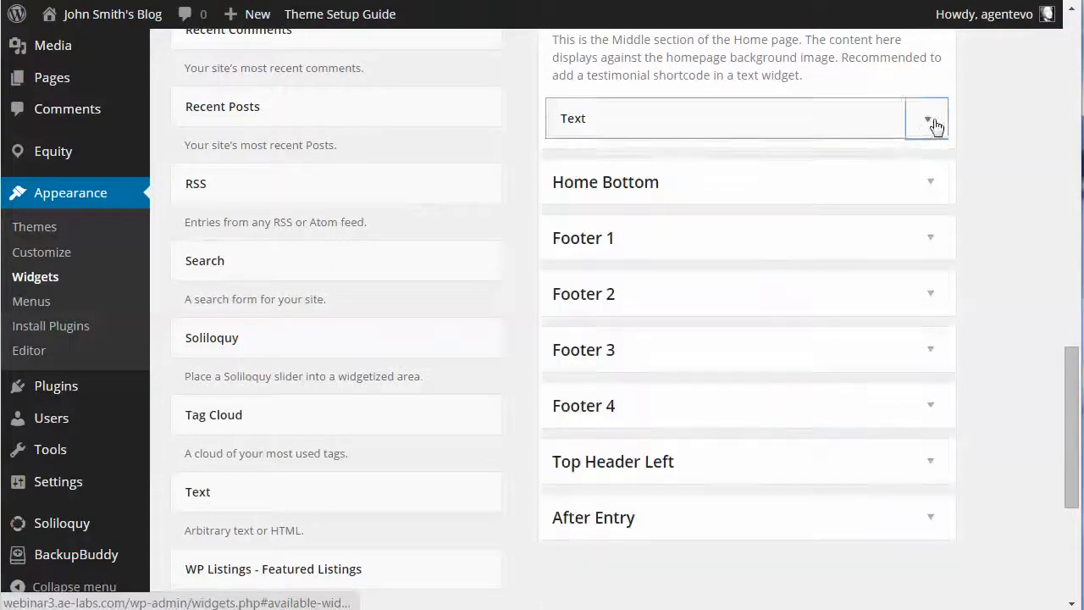
left_click(929, 183)
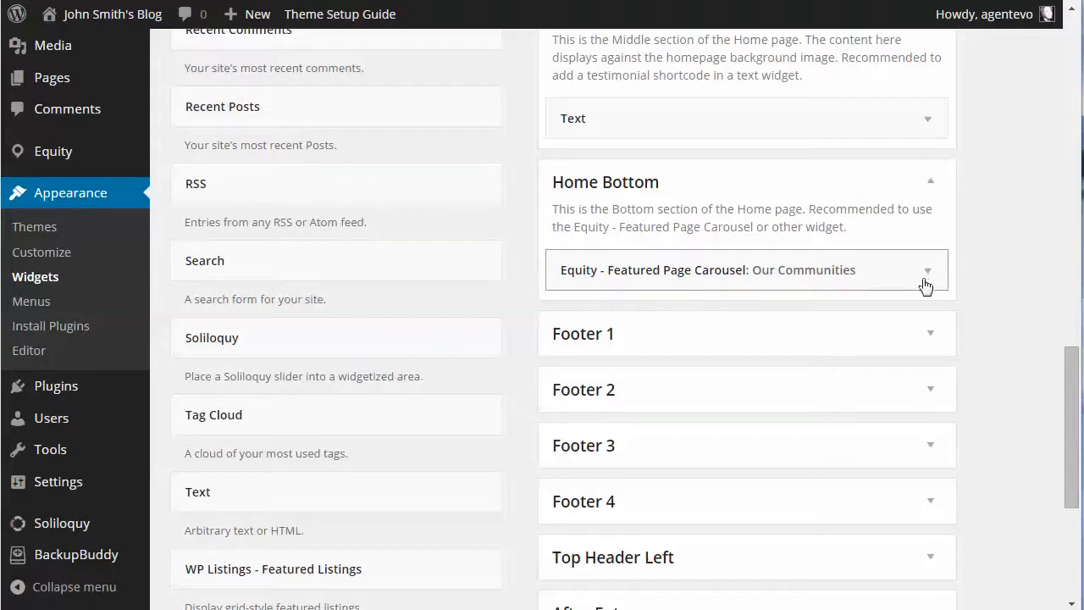
left_click(924, 281)
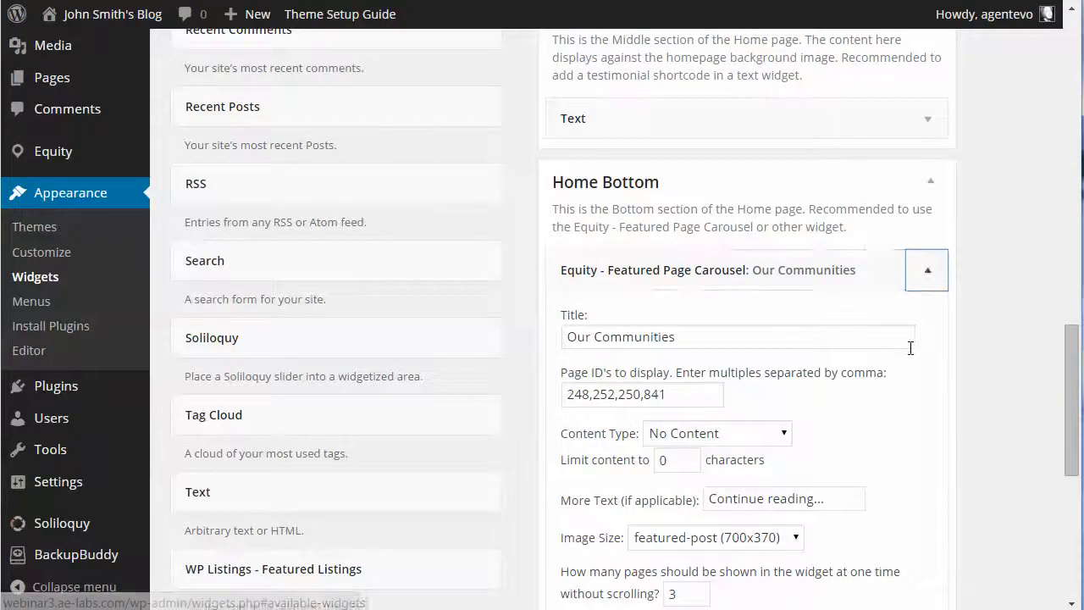
Review the Featured Page Carousel widget's settings, highlighting its title and placing the cursor in the page IDs field
scroll(910, 348, "down", 3)
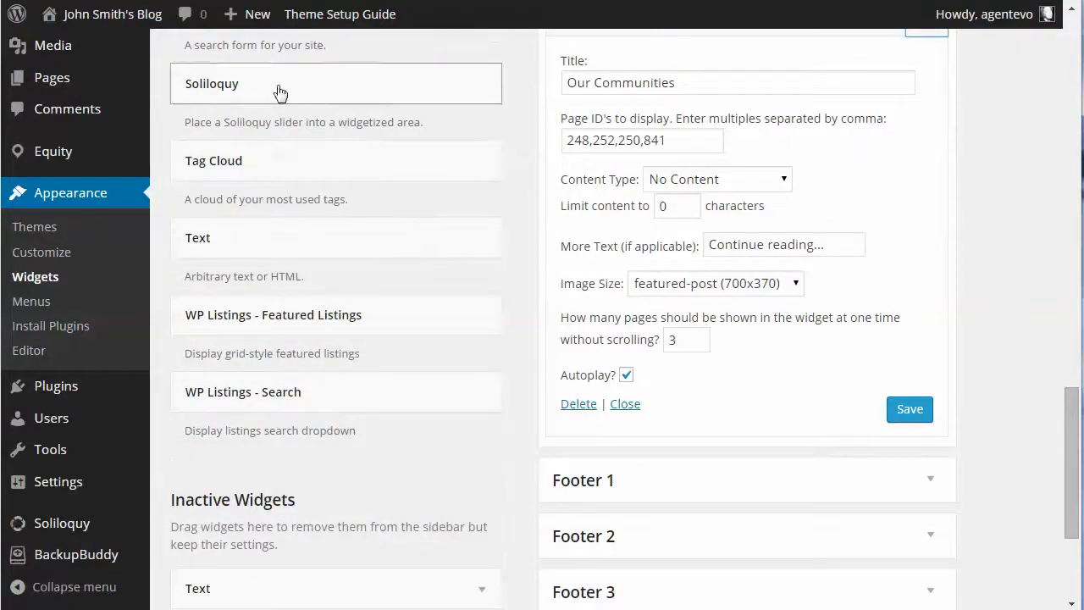
scroll(884, 165, "up", 1)
scroll(881, 161, "up", 1)
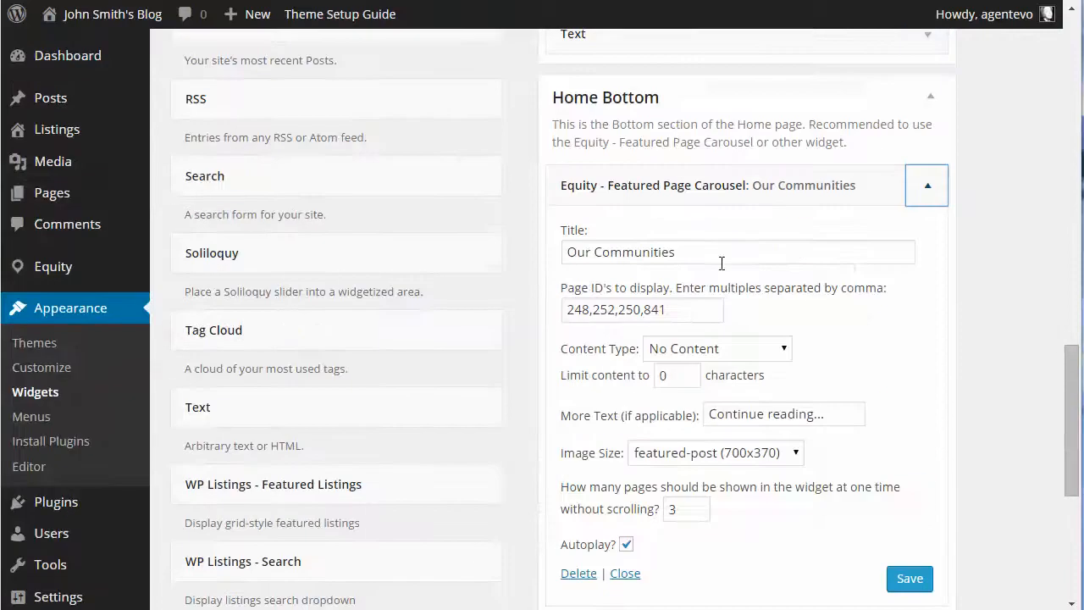
left_click_drag(690, 254, 537, 249)
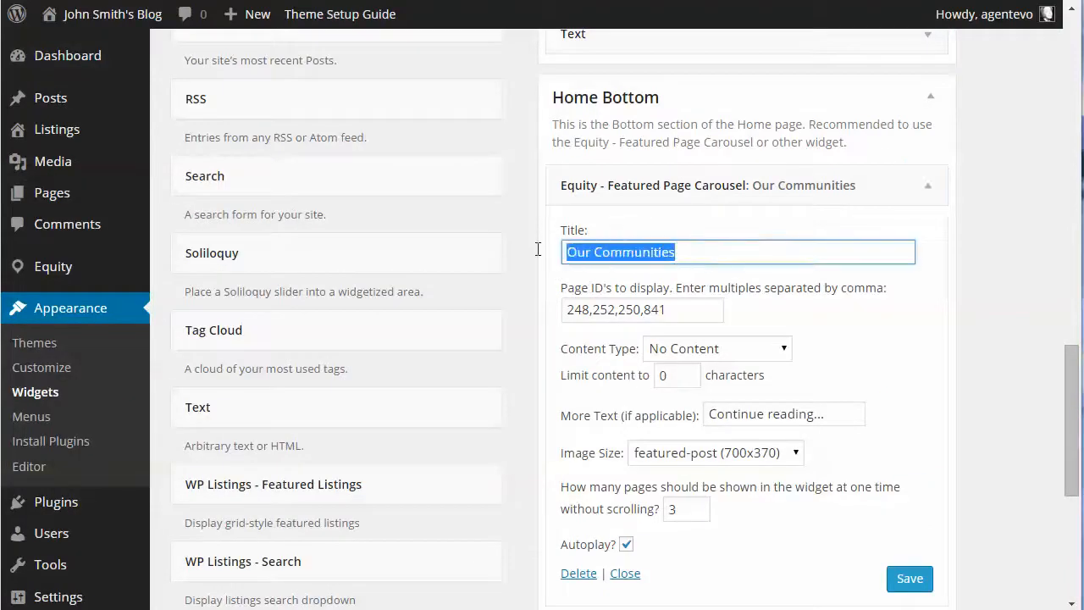
left_click(690, 312)
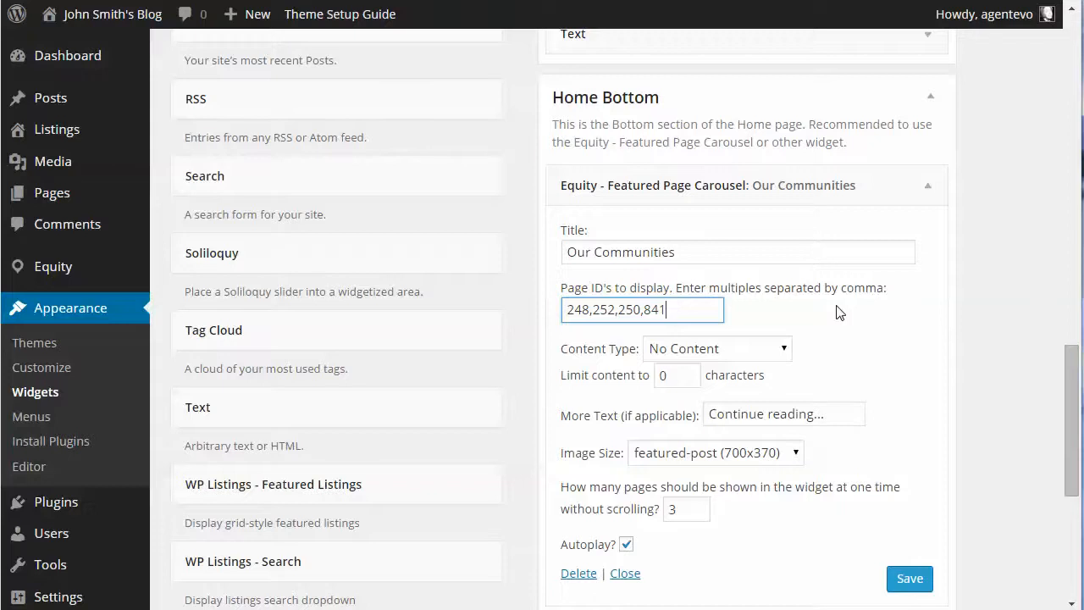
Open the list of all pages in a new browser tab and check it for the page IDs
scroll(318, 185, "up", 1)
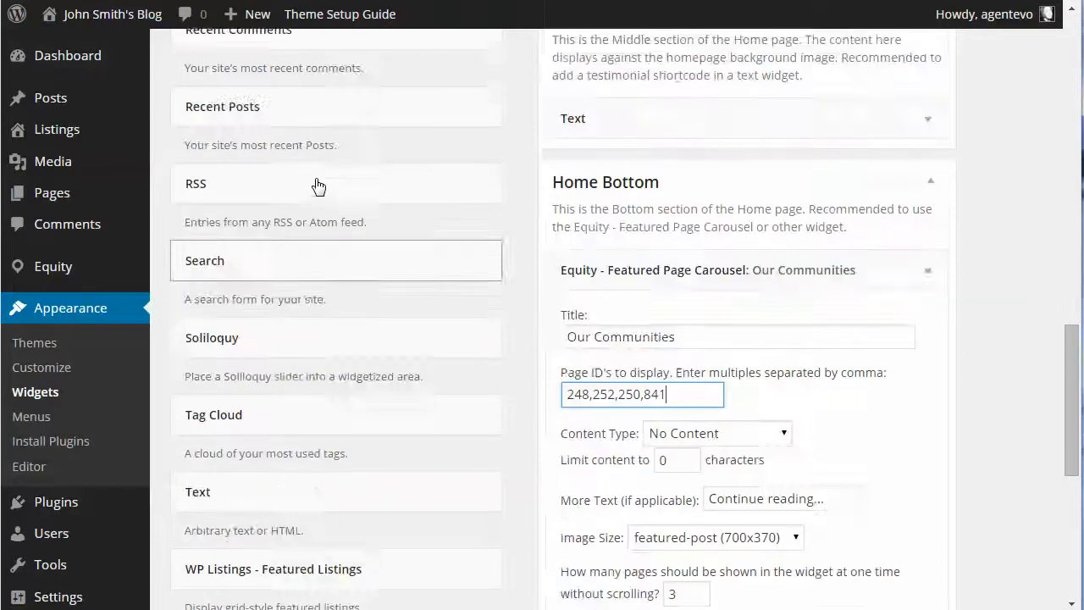
scroll(318, 186, "up", 3)
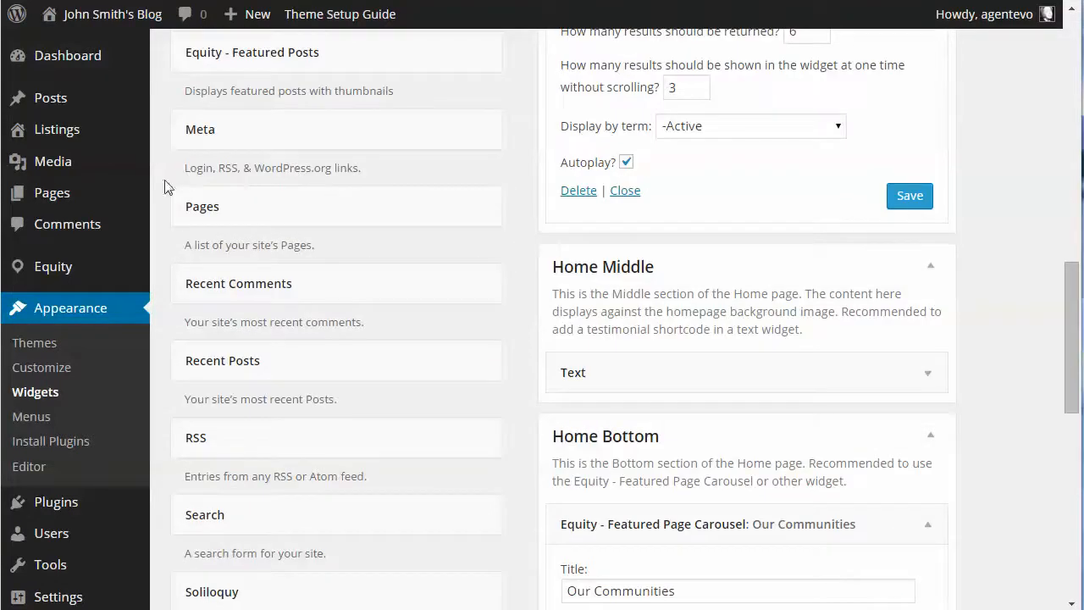
mouse_move(49, 193)
right_click(187, 200)
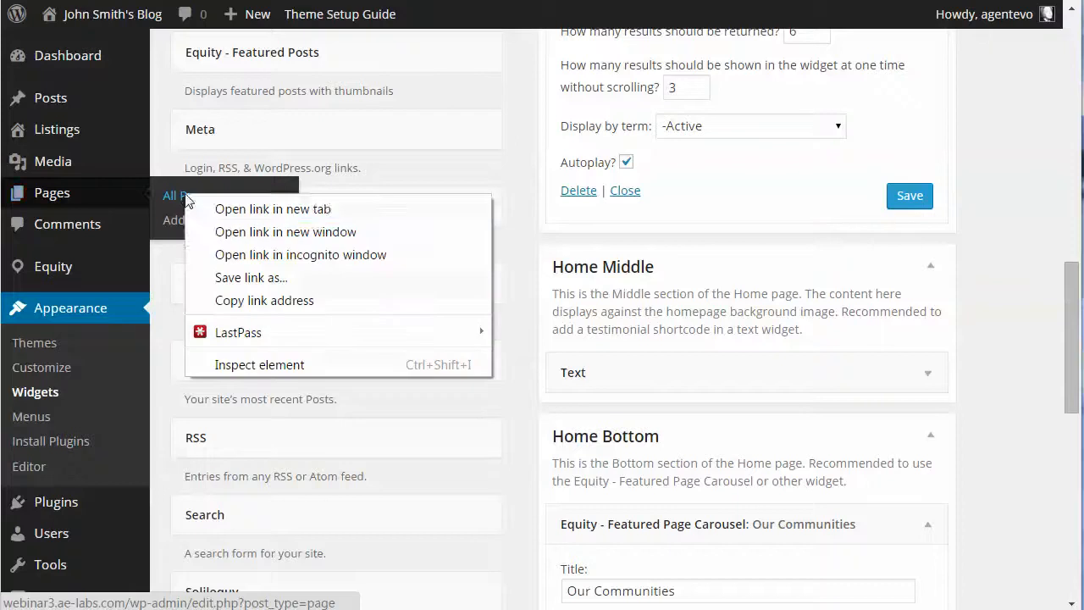
left_click(251, 209)
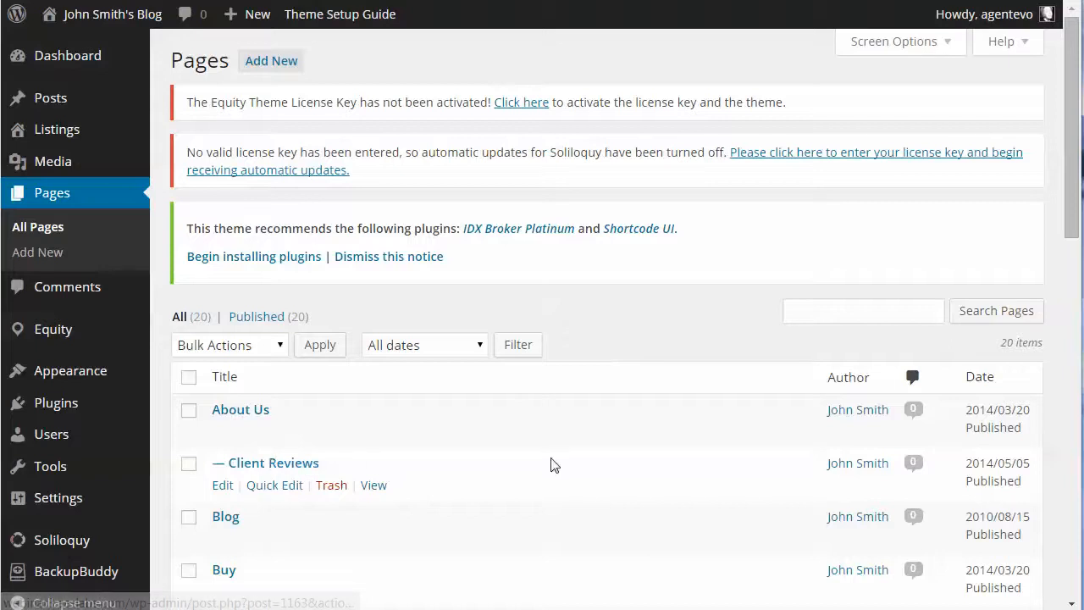
scroll(556, 462, "down", 3)
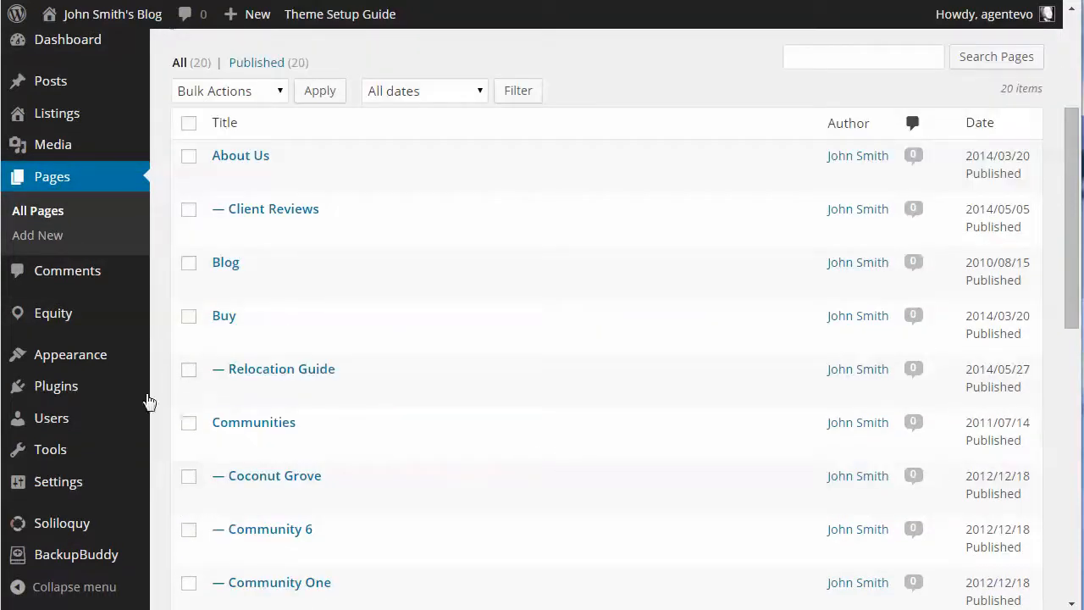
Search the plugin directory for "reveal id" and locate the Reveal IDs plugin
mouse_move(54, 393)
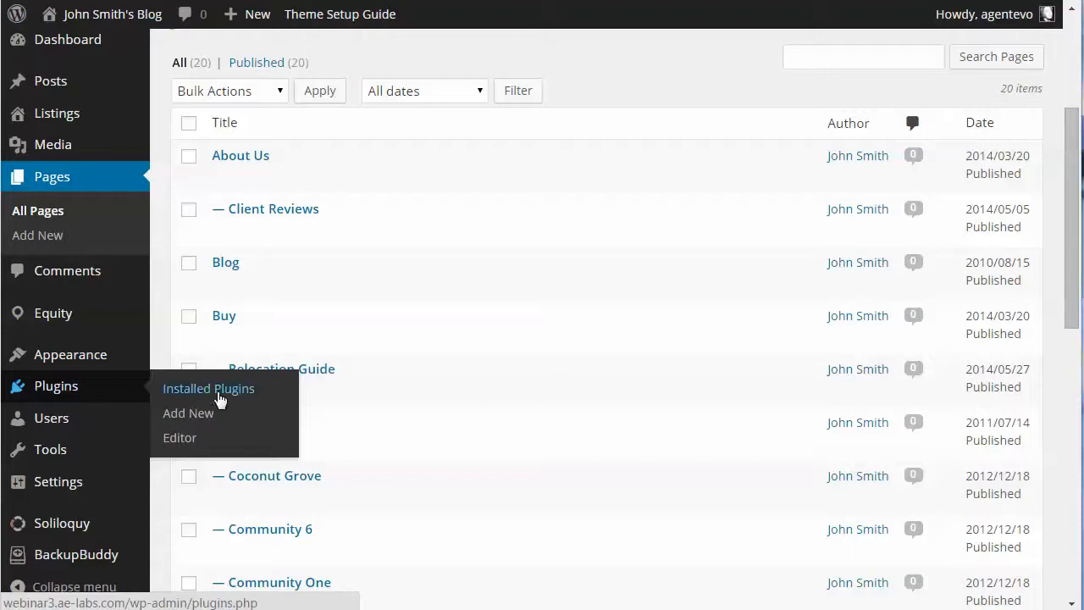
left_click(186, 415)
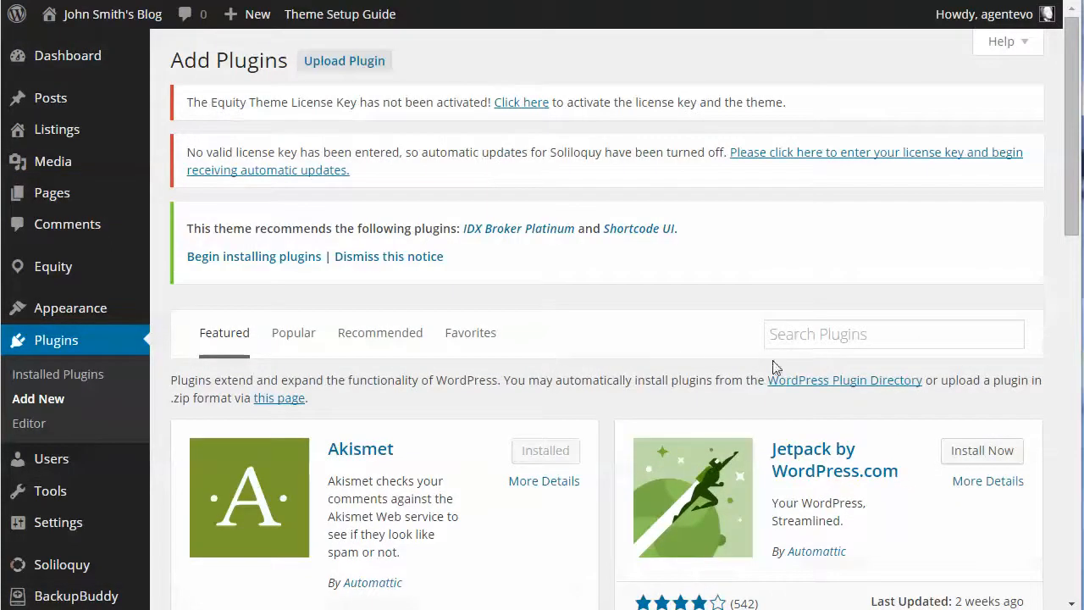
left_click(792, 336)
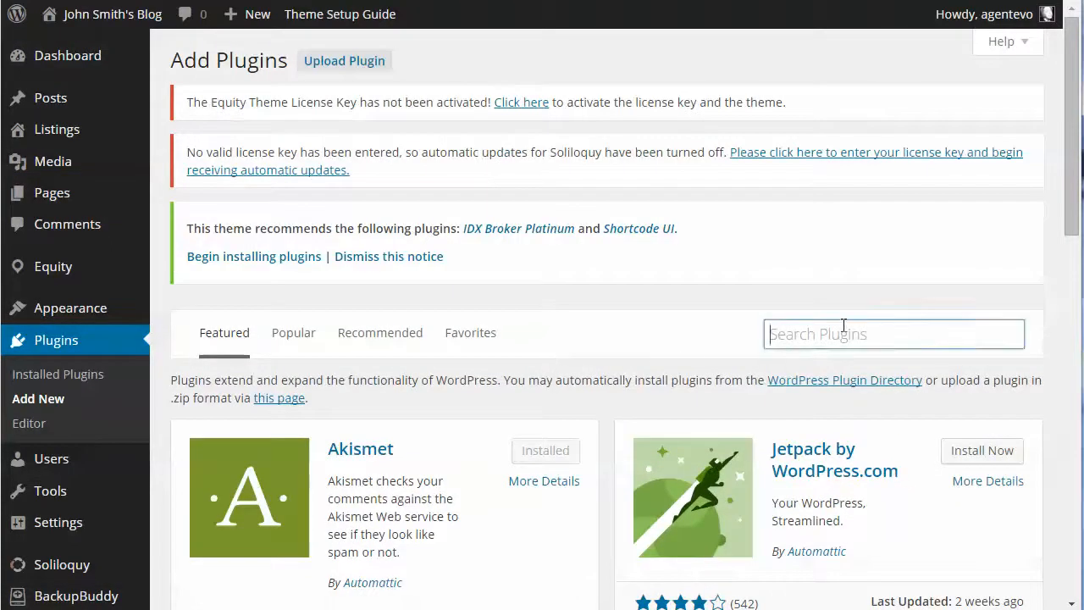
type("reveal id")
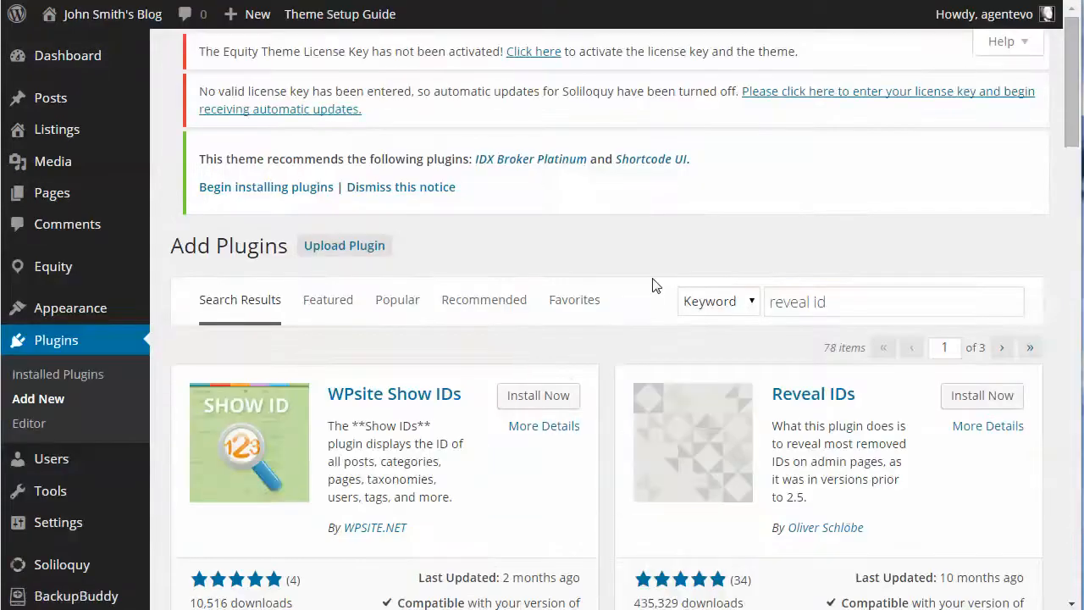
scroll(861, 442, "down", 2)
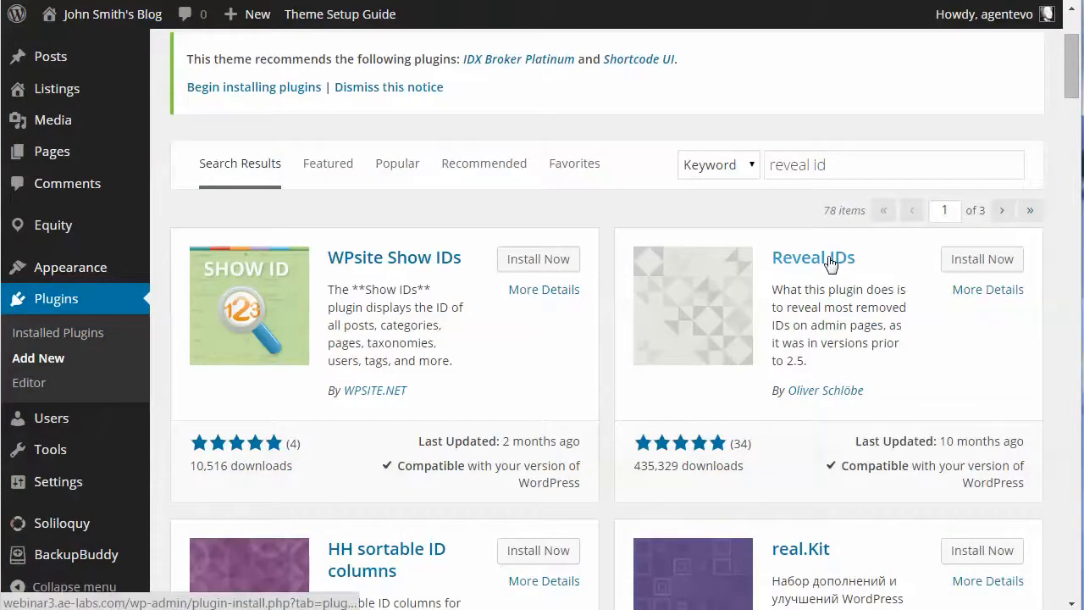
scroll(830, 262, "down", 2)
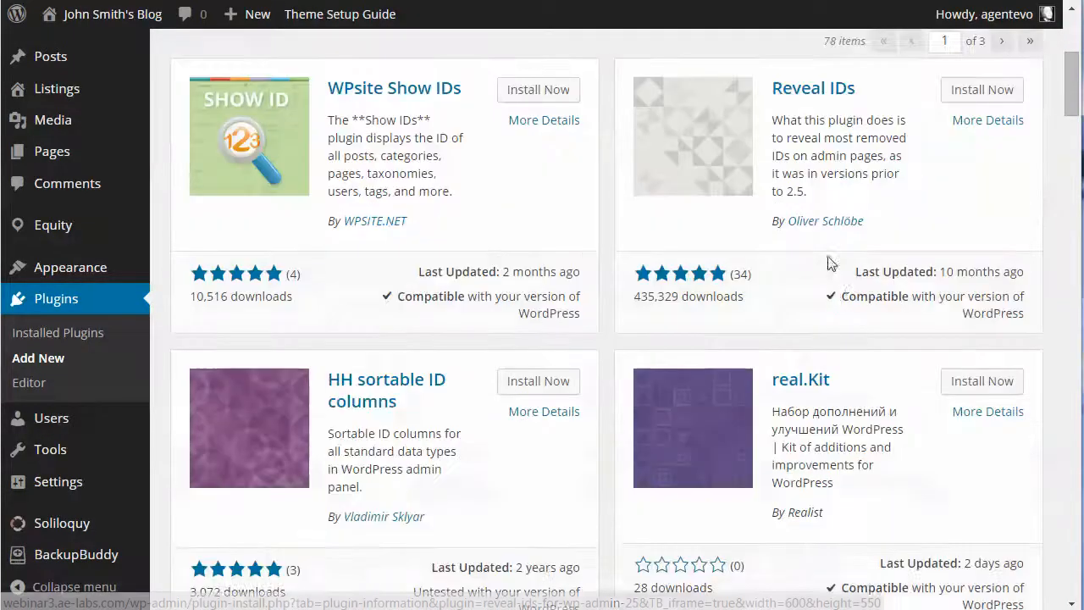
scroll(980, 466, "up", 3)
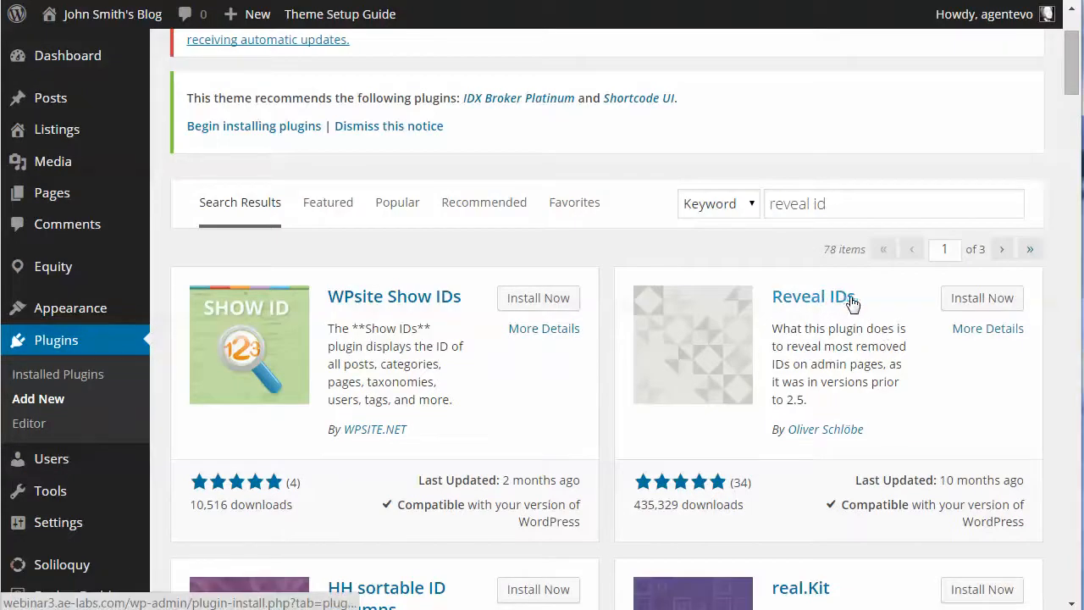
Install and activate the Reveal IDs plugin
left_click(975, 303)
left_click(566, 81)
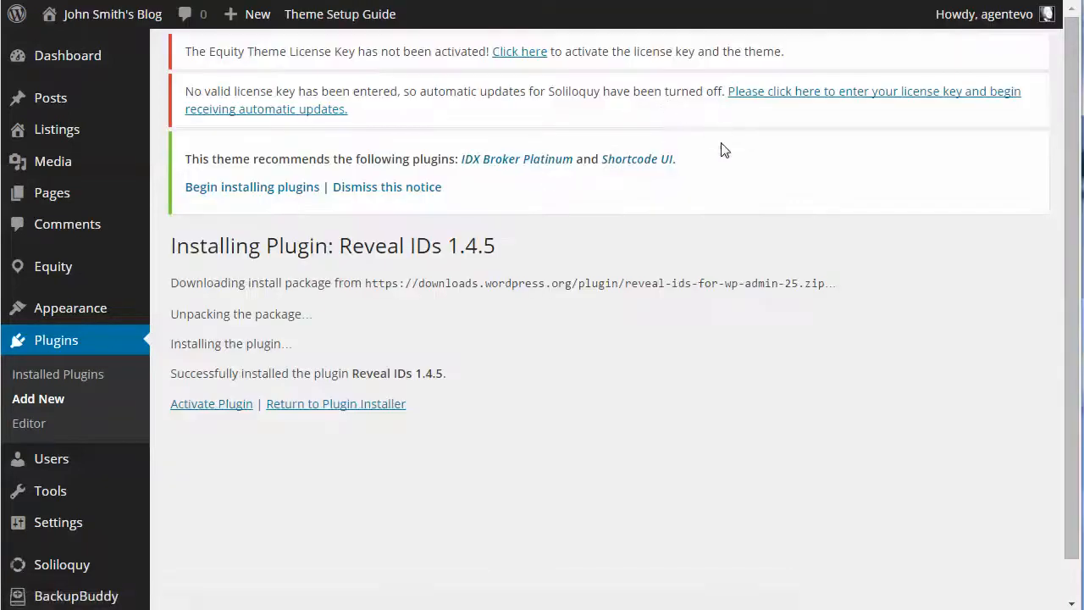
left_click(207, 405)
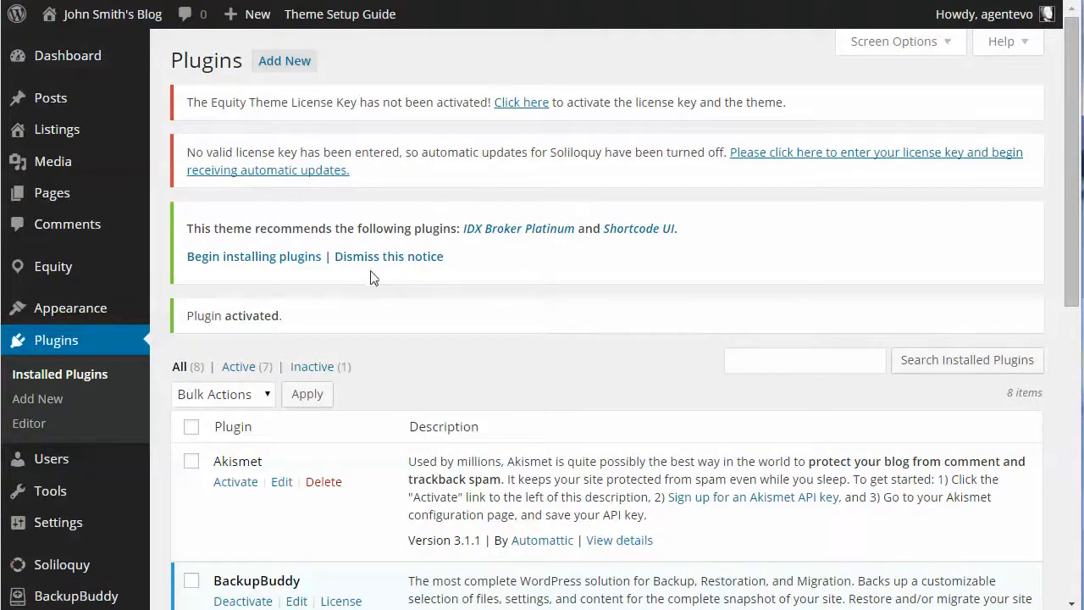
Look up the IDs of the Coconut Grove, Miami Beach, Palm Beach and Sunrise pages in the list of all pages, then return to Widgets
mouse_move(51, 192)
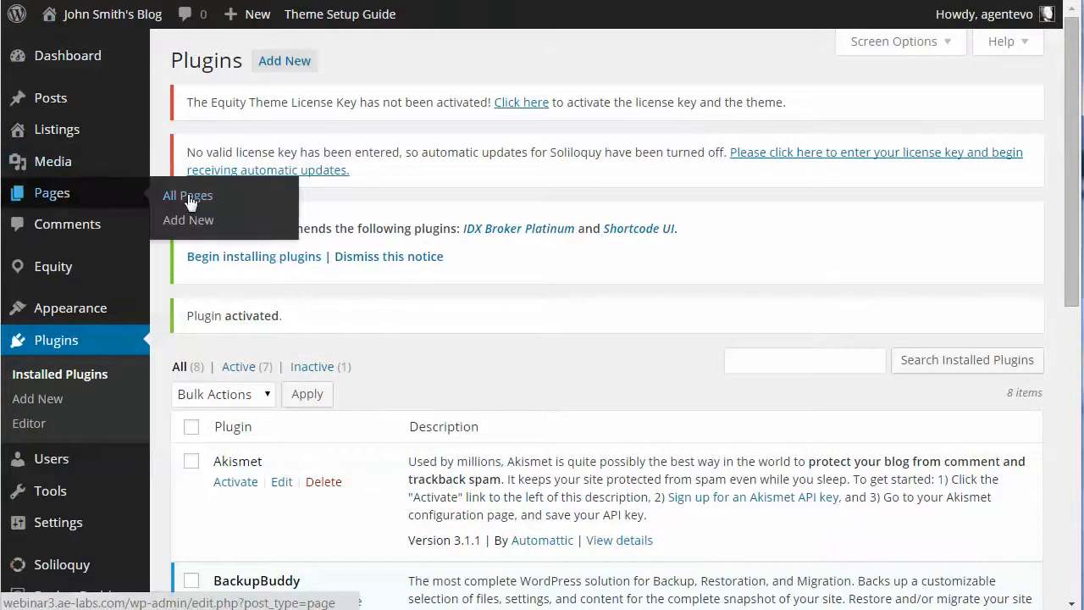
left_click(181, 195)
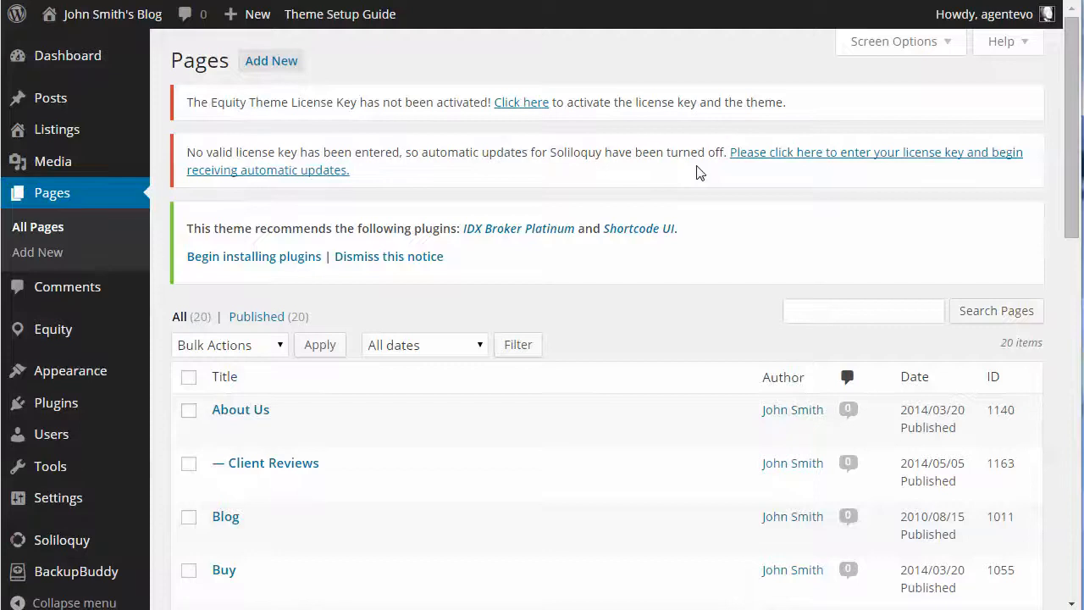
scroll(754, 370, "down", 2)
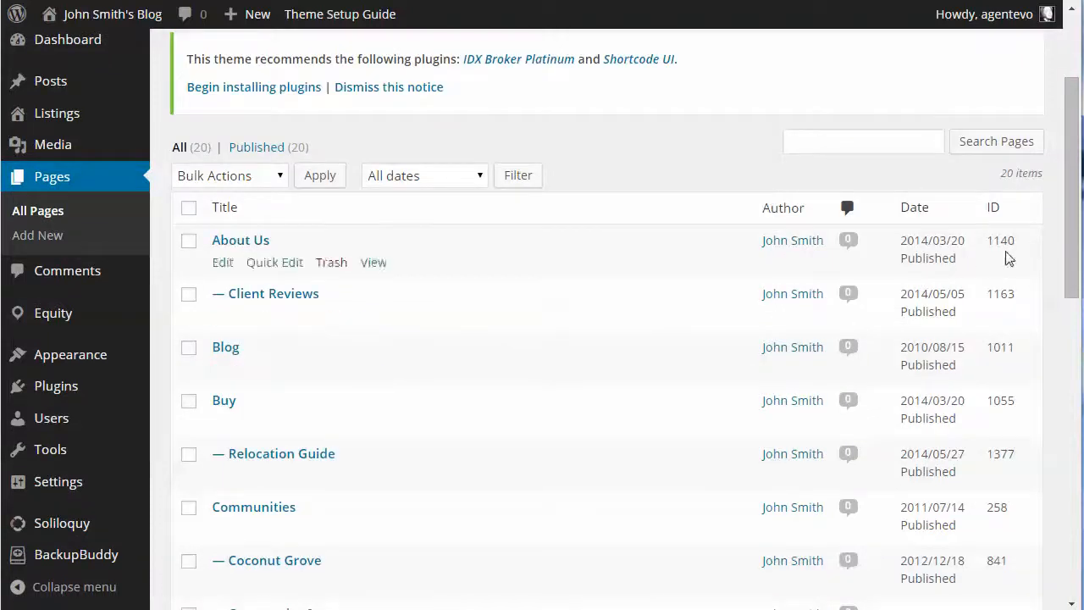
scroll(1020, 495, "down", 3)
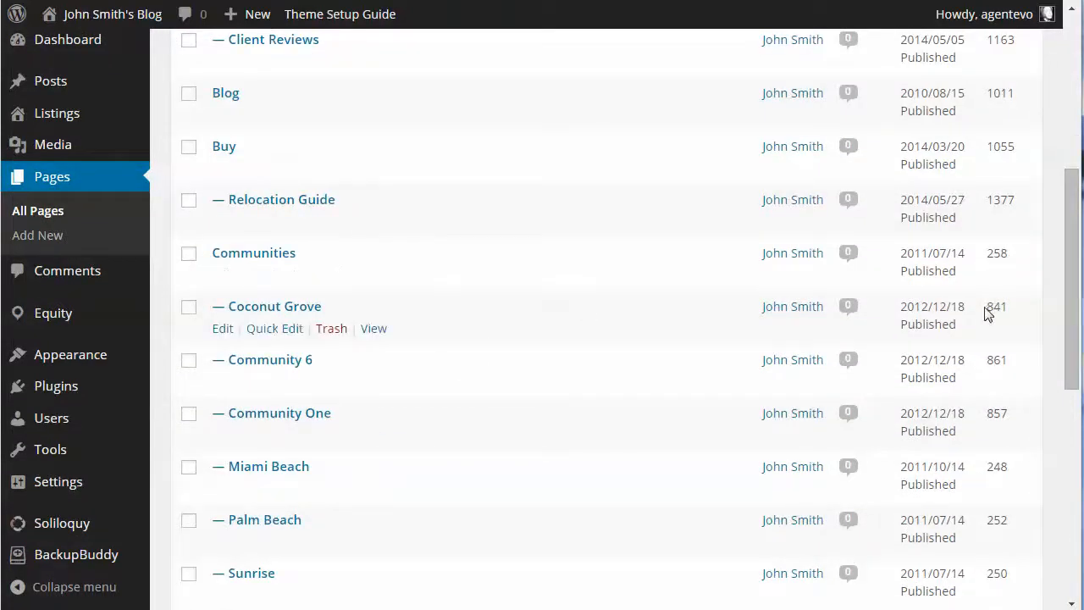
left_click_drag(986, 307, 1014, 307)
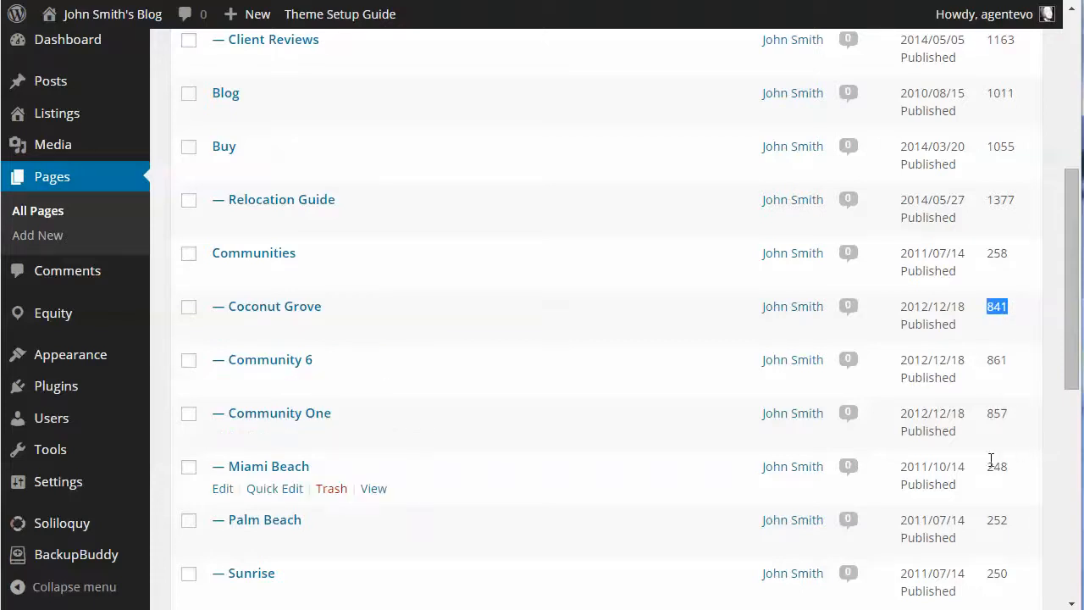
left_click_drag(987, 464, 1026, 467)
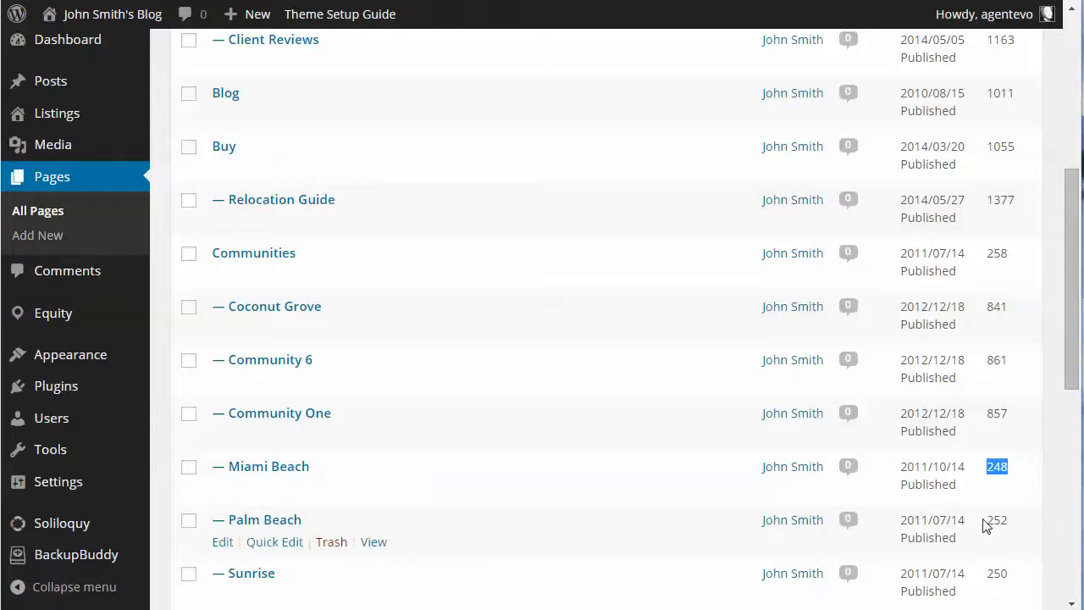
left_click_drag(985, 520, 1027, 525)
scroll(1026, 526, "down", 2)
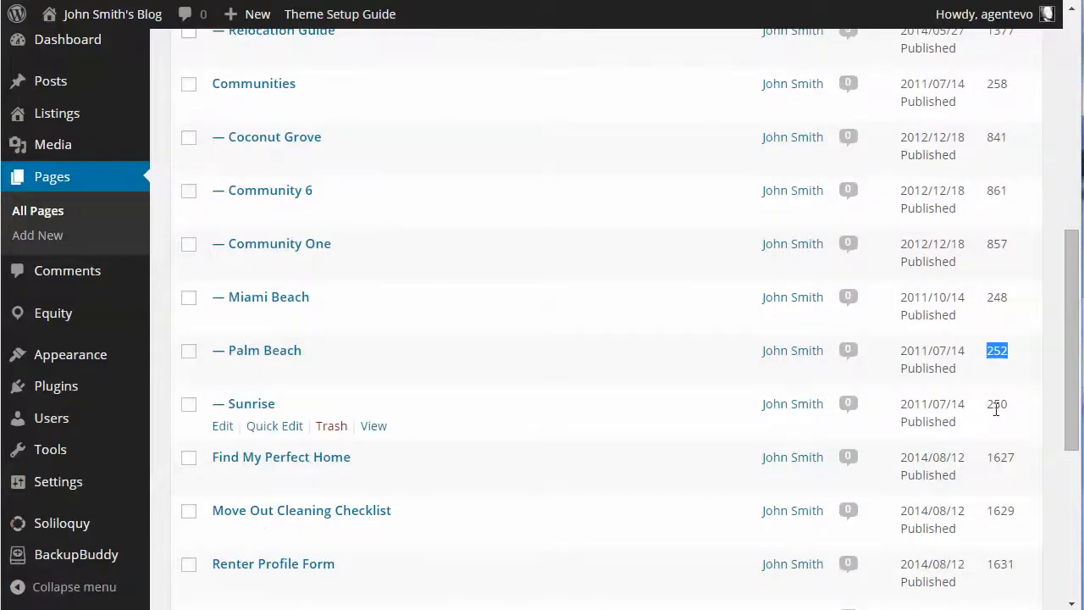
left_click(992, 407)
left_click_drag(992, 408, 1017, 409)
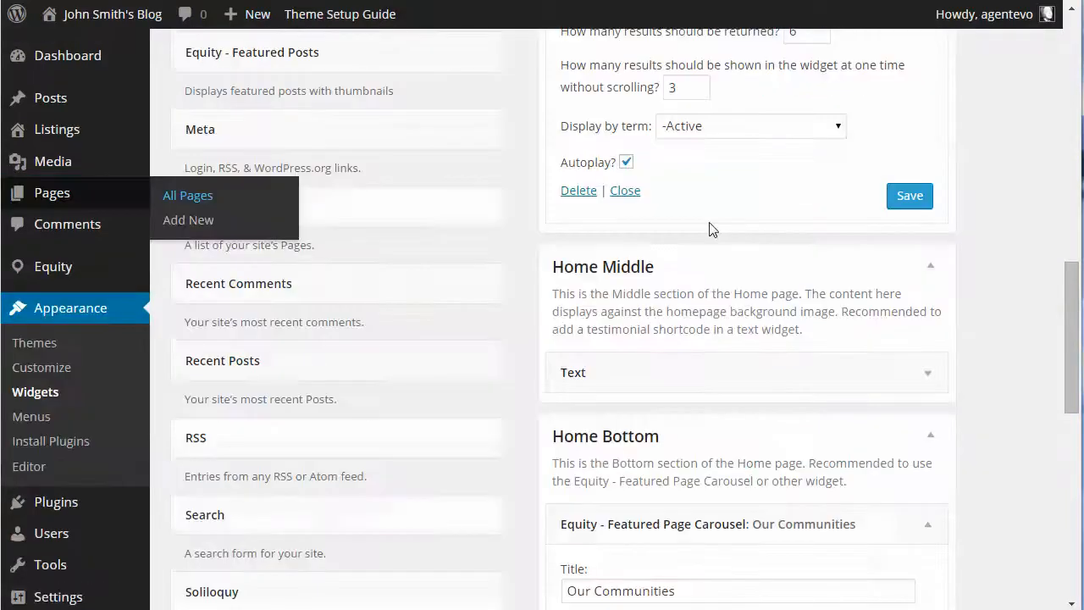
scroll(765, 271, "up", 3)
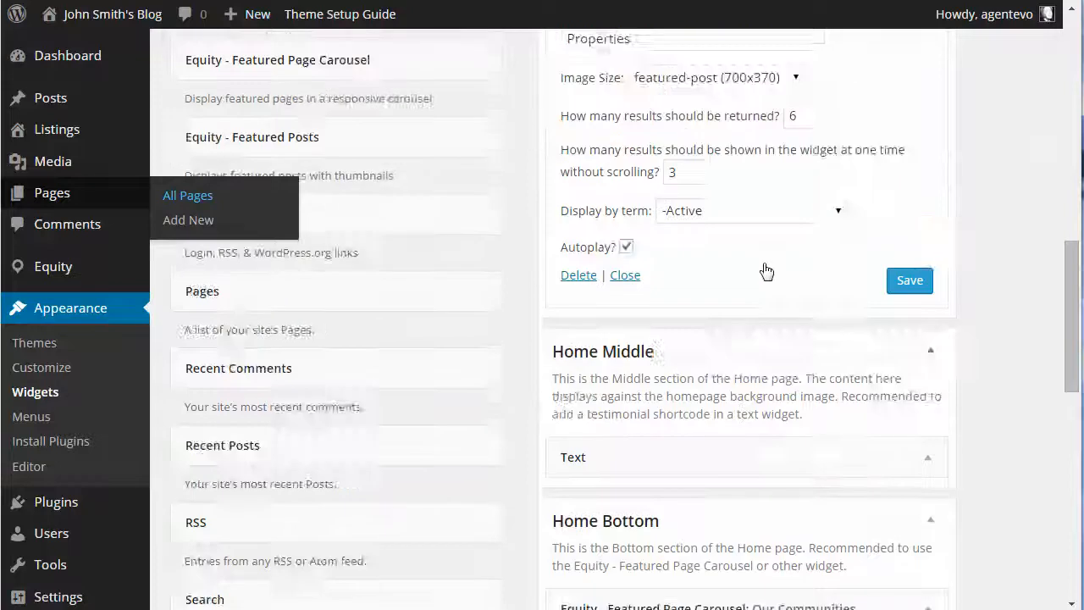
In the Home Bottom "Our Communities" carousel widget, check the page IDs and choose featured-post (700x370) as the image size
scroll(773, 277, "down", 8)
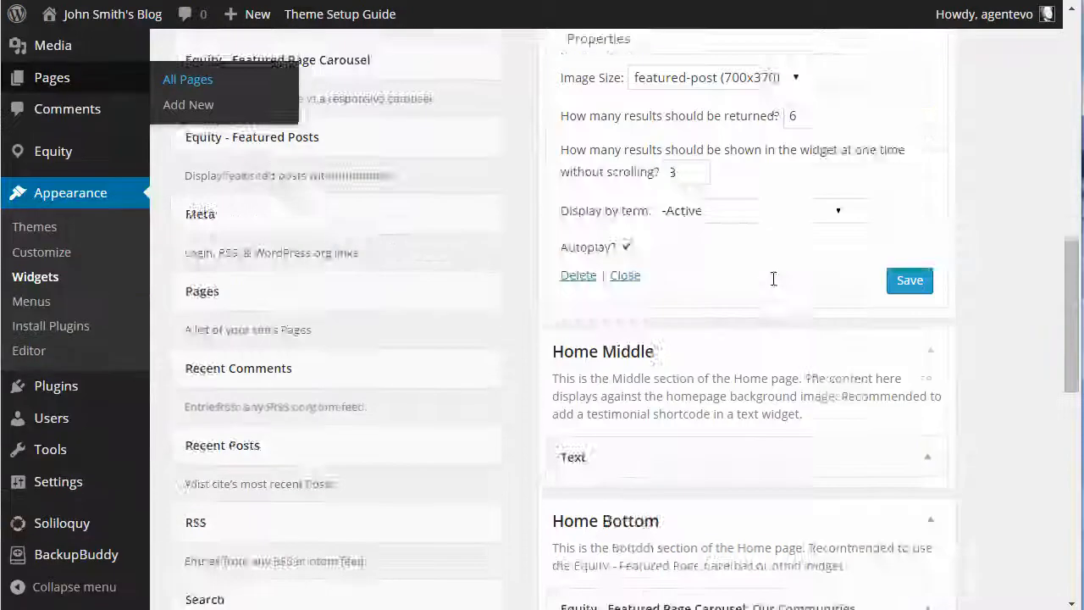
left_click(682, 226)
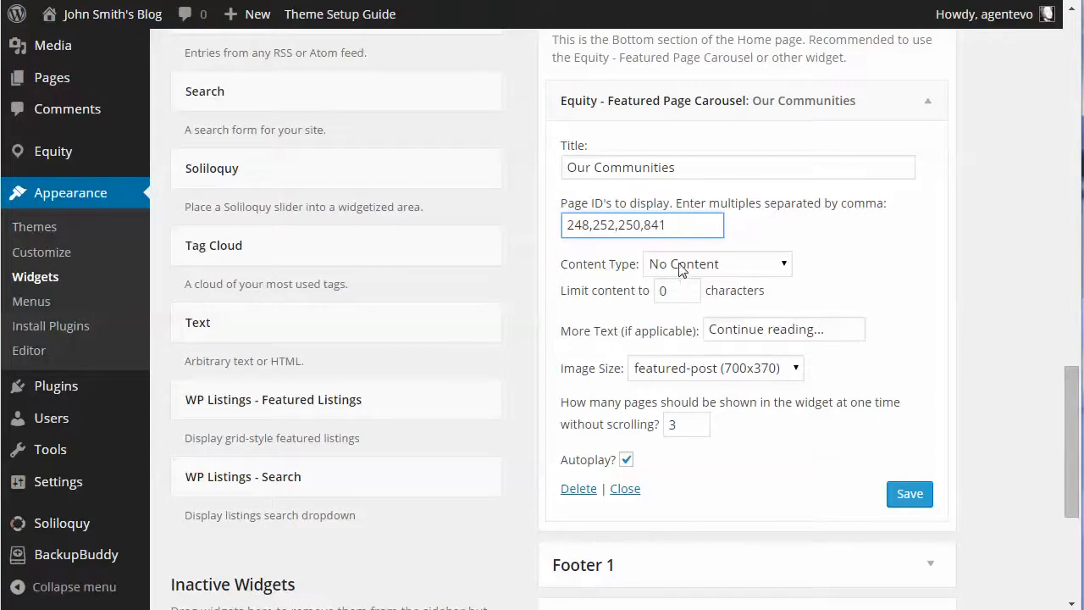
scroll(734, 268, "down", 1)
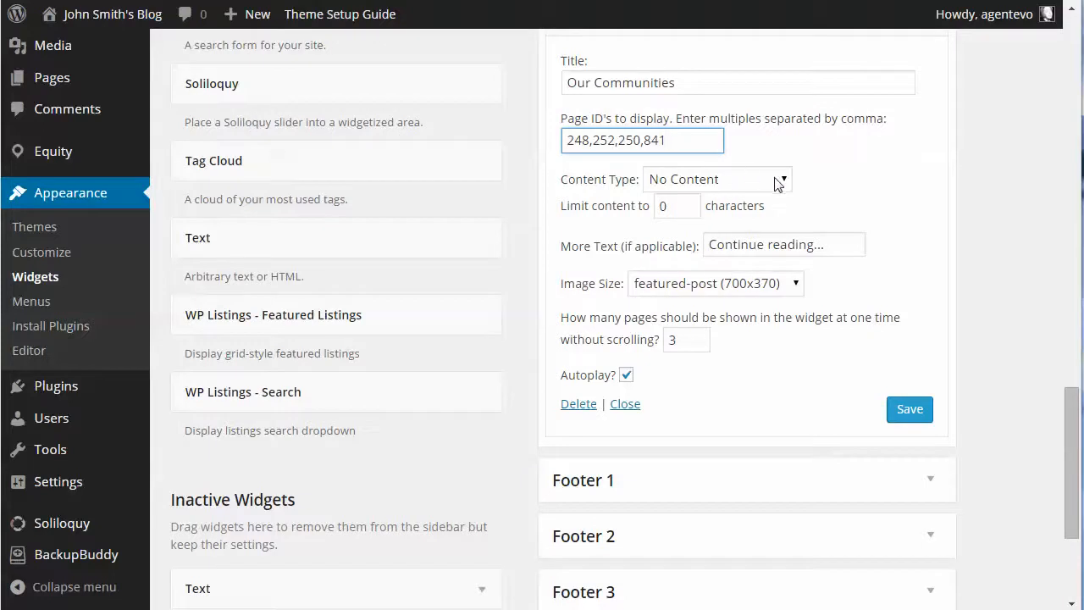
left_click(702, 283)
left_click(703, 323)
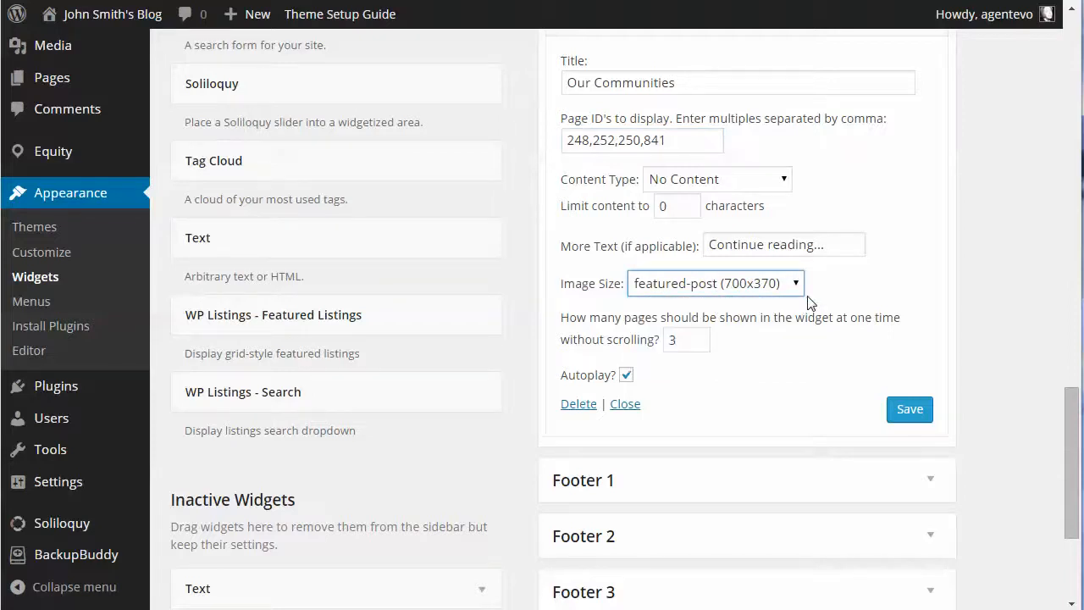
Keep the "Our Communities" carousel at 3 pages shown at one time without scrolling and save the widget
left_click(696, 342)
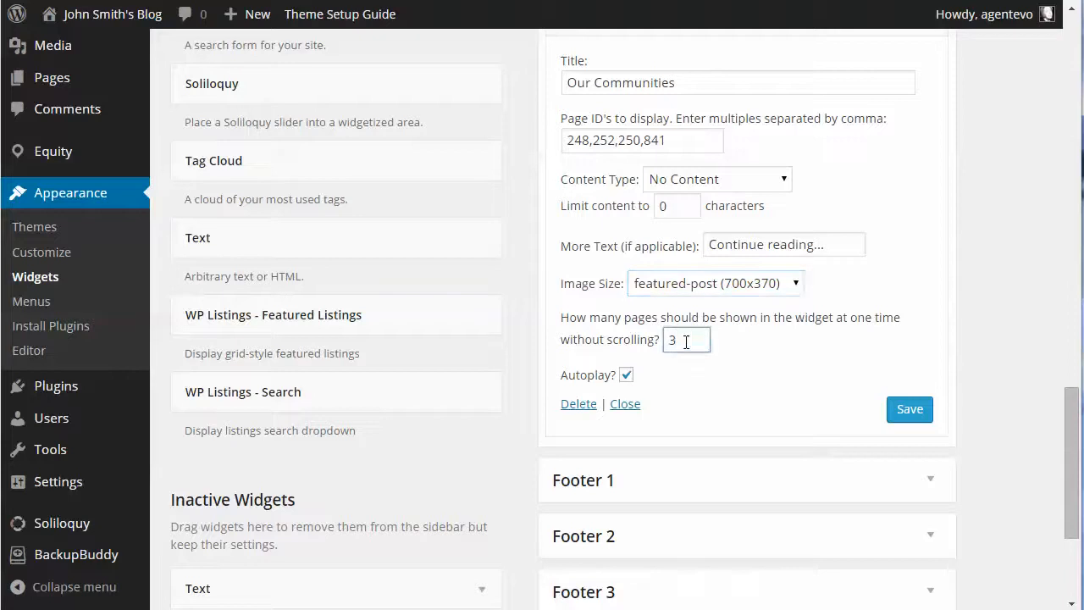
double_click(683, 341)
left_click(905, 410)
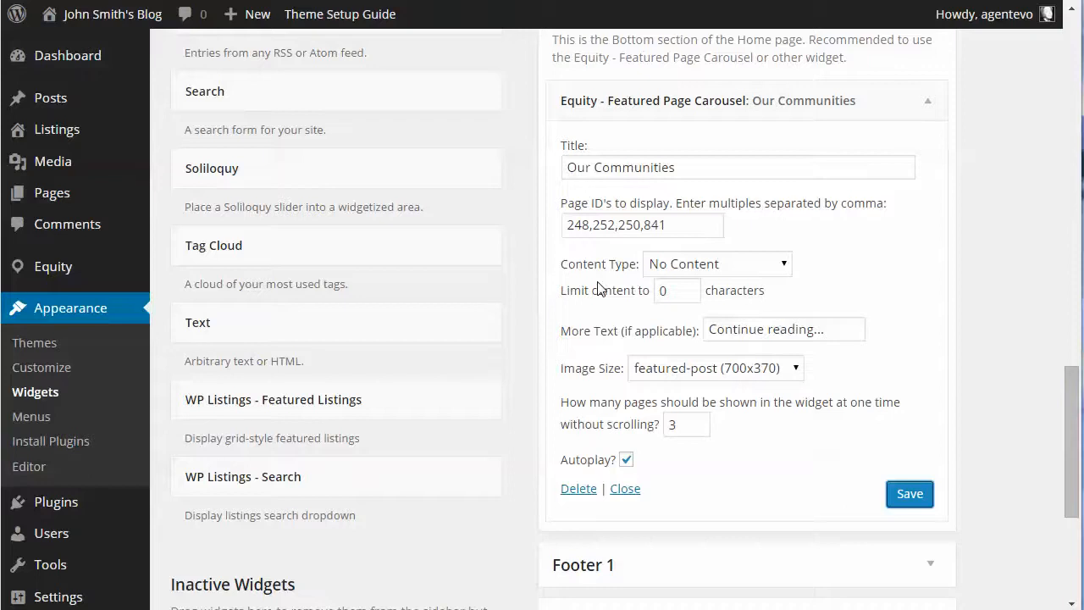
scroll(598, 286, "up", 2)
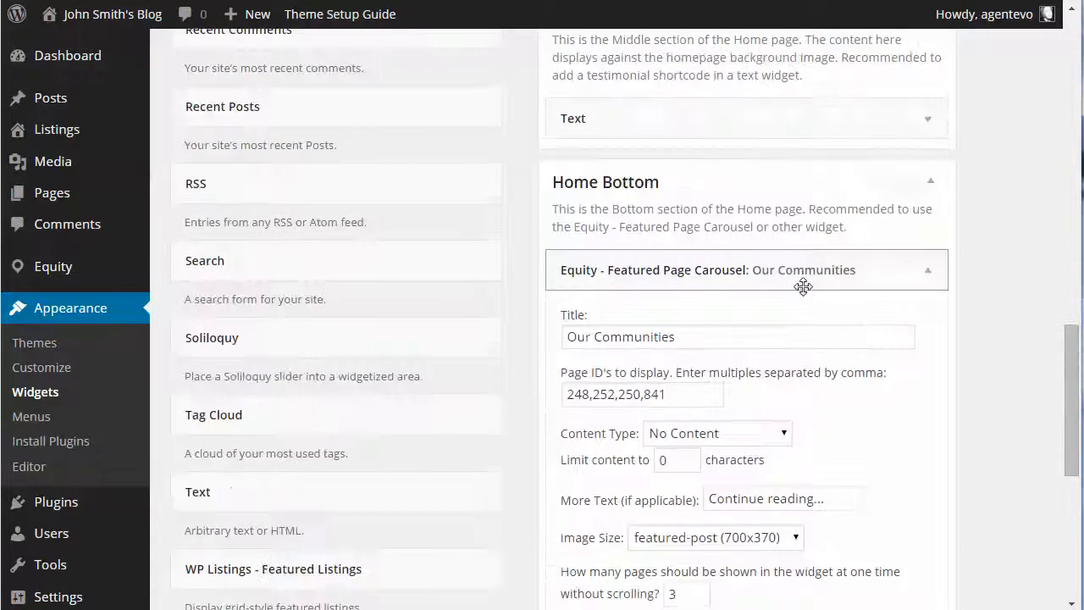
scroll(801, 286, "down", 3)
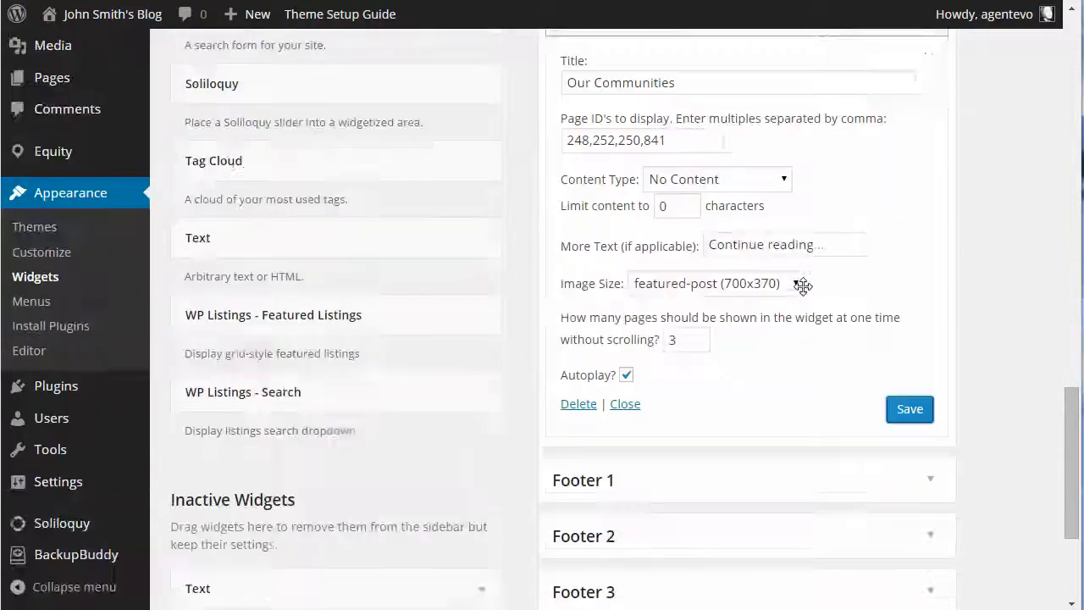
double_click(683, 341)
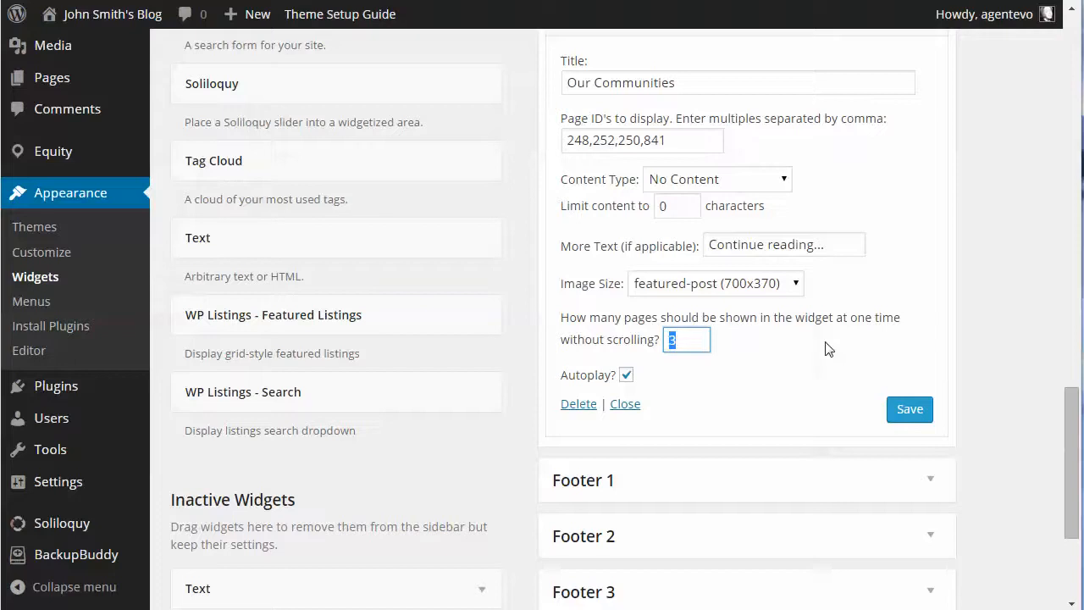
left_click(911, 413)
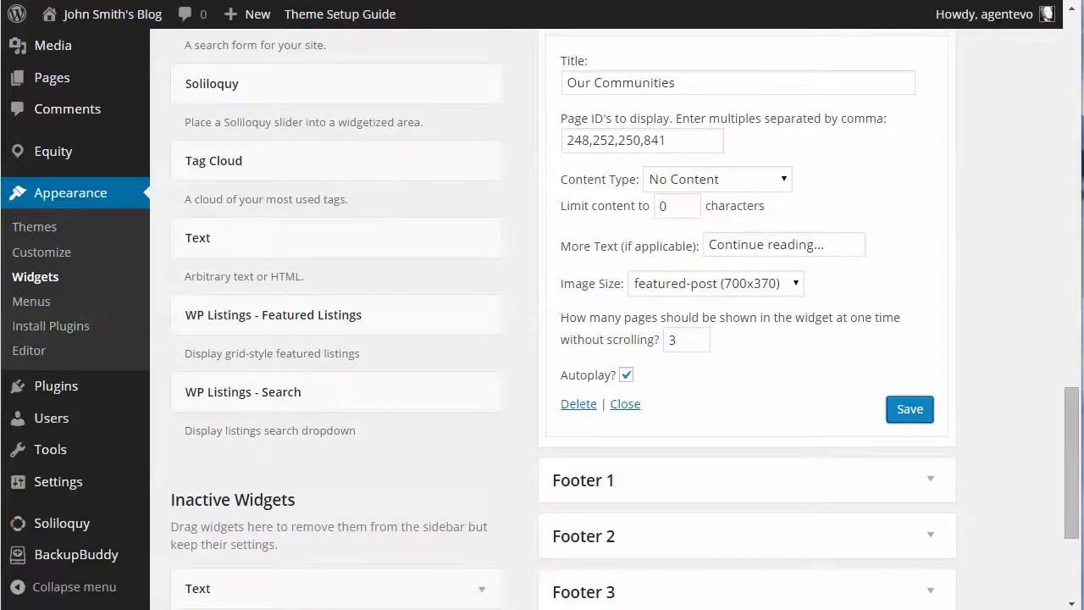
Reload the site's home page, look over the Miami Beach page linked from the Our Communities carousel, and return to Widgets
key("ctrl+Tab")
key("F5")
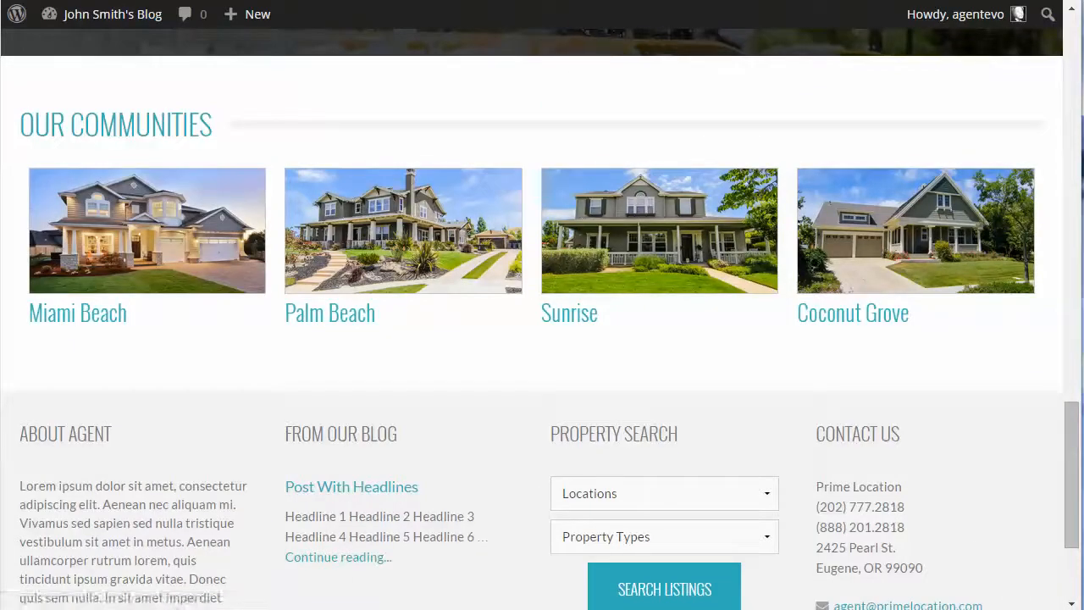
left_click(159, 234)
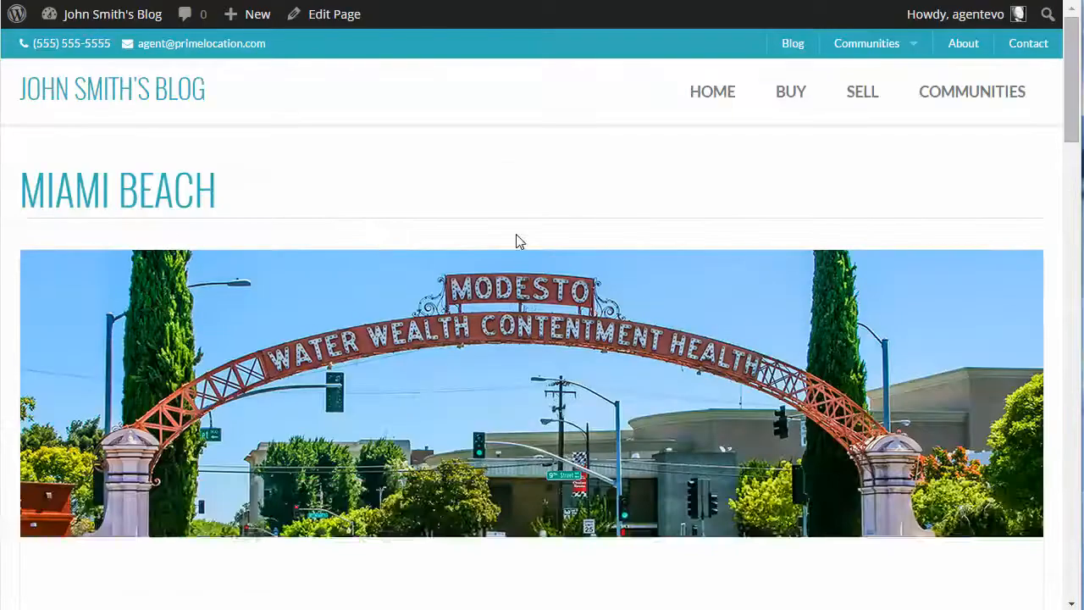
scroll(519, 242, "down", 12)
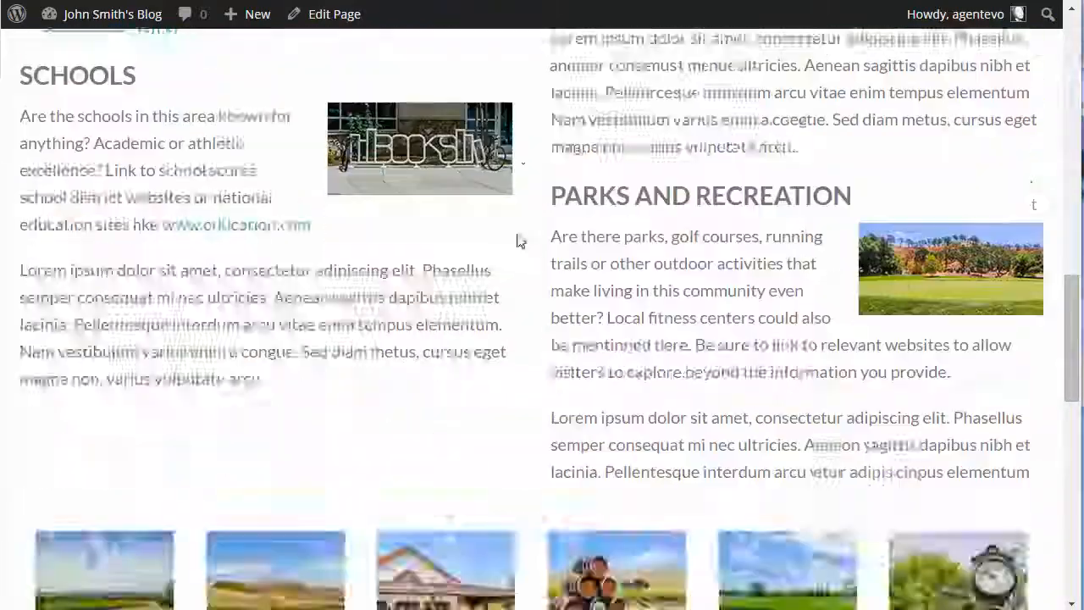
scroll(519, 242, "up", 12)
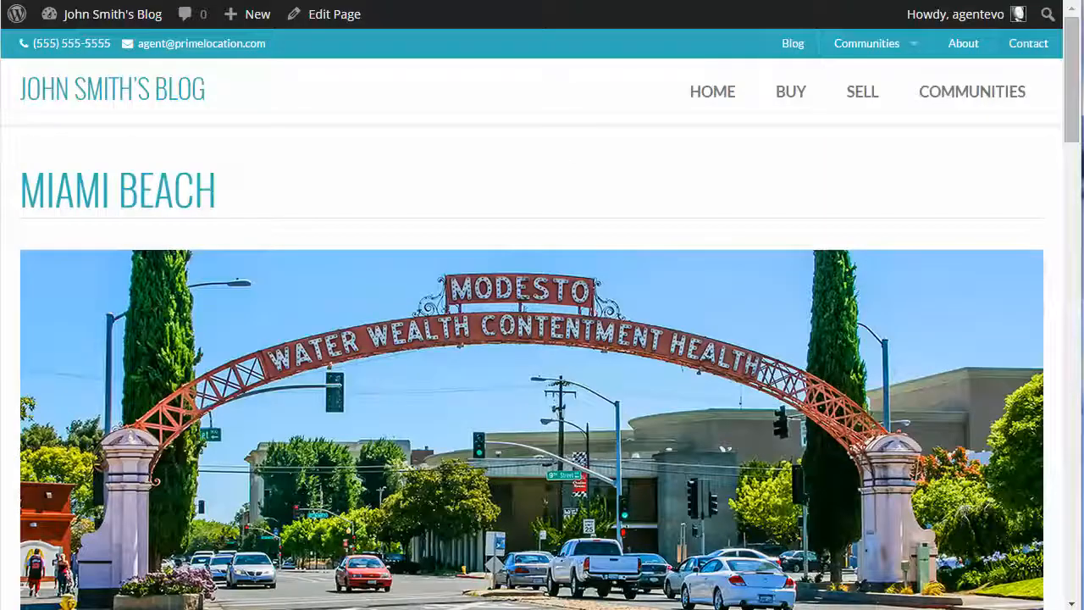
key("alt+Left")
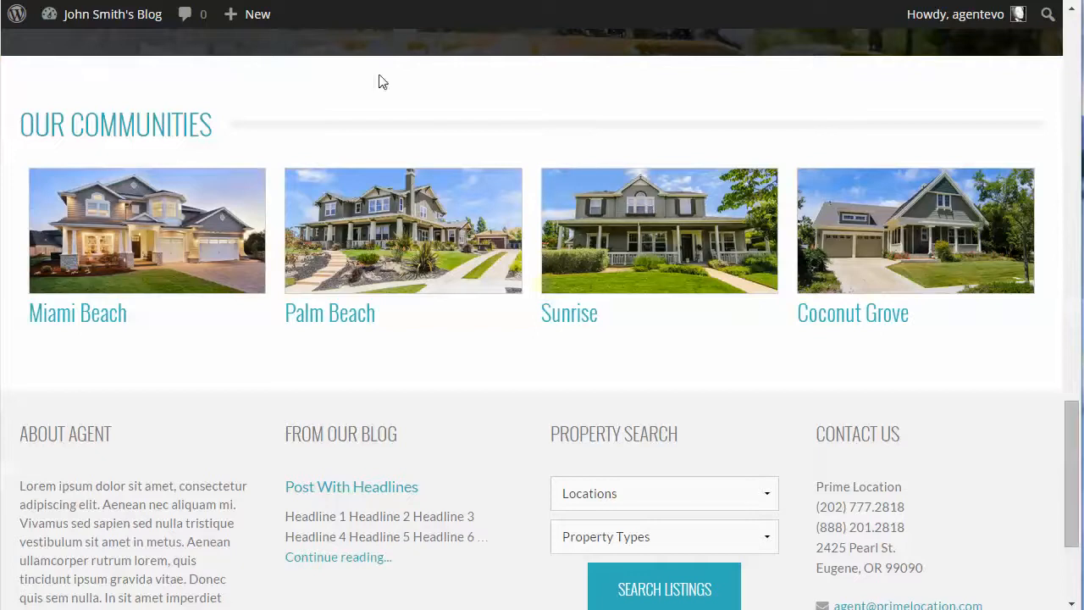
key("alt+Left")
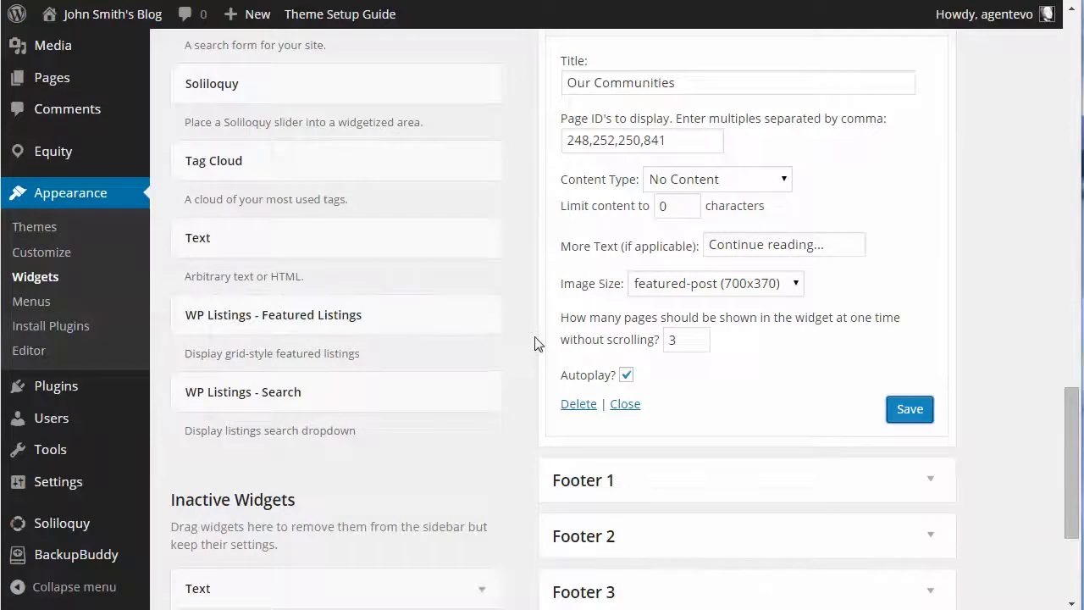
Examine the footer columns below the Our Communities section on the live home page
scroll(535, 343, "down", 3)
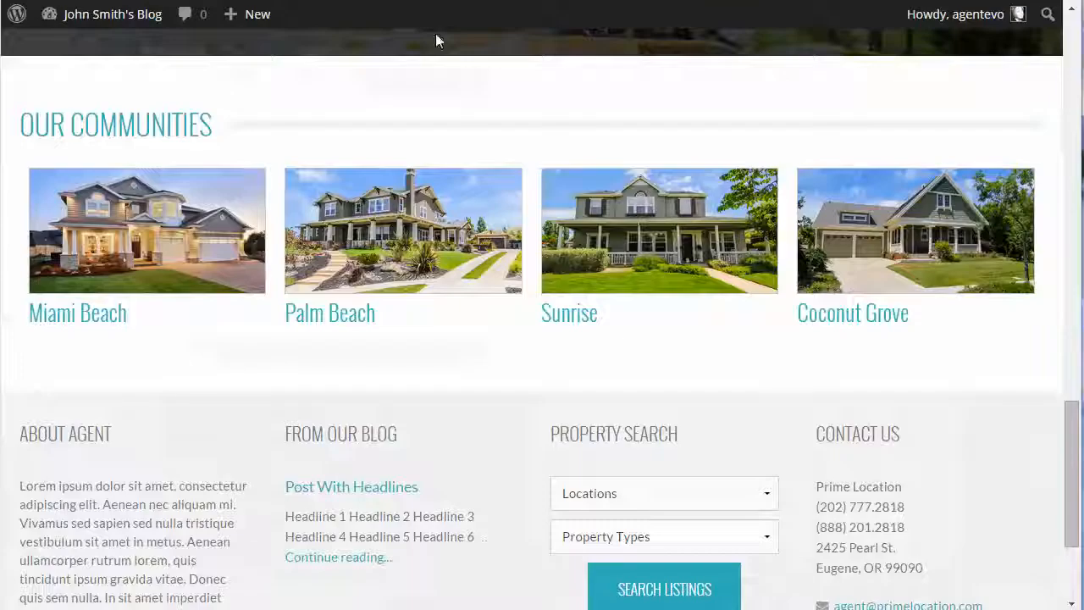
scroll(762, 356, "down", 3)
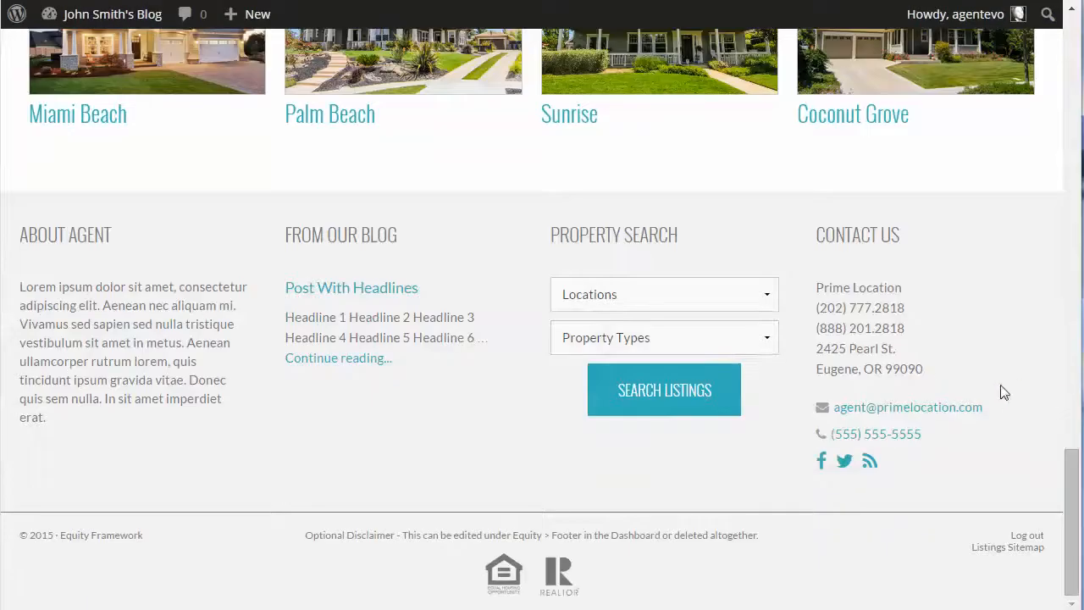
scroll(1004, 392, "up", 8)
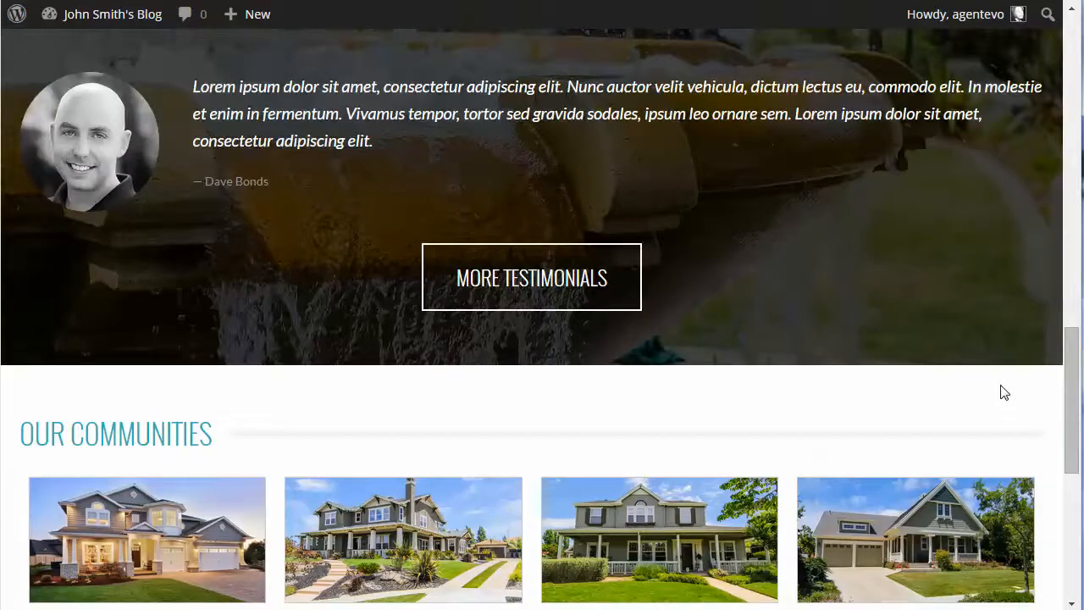